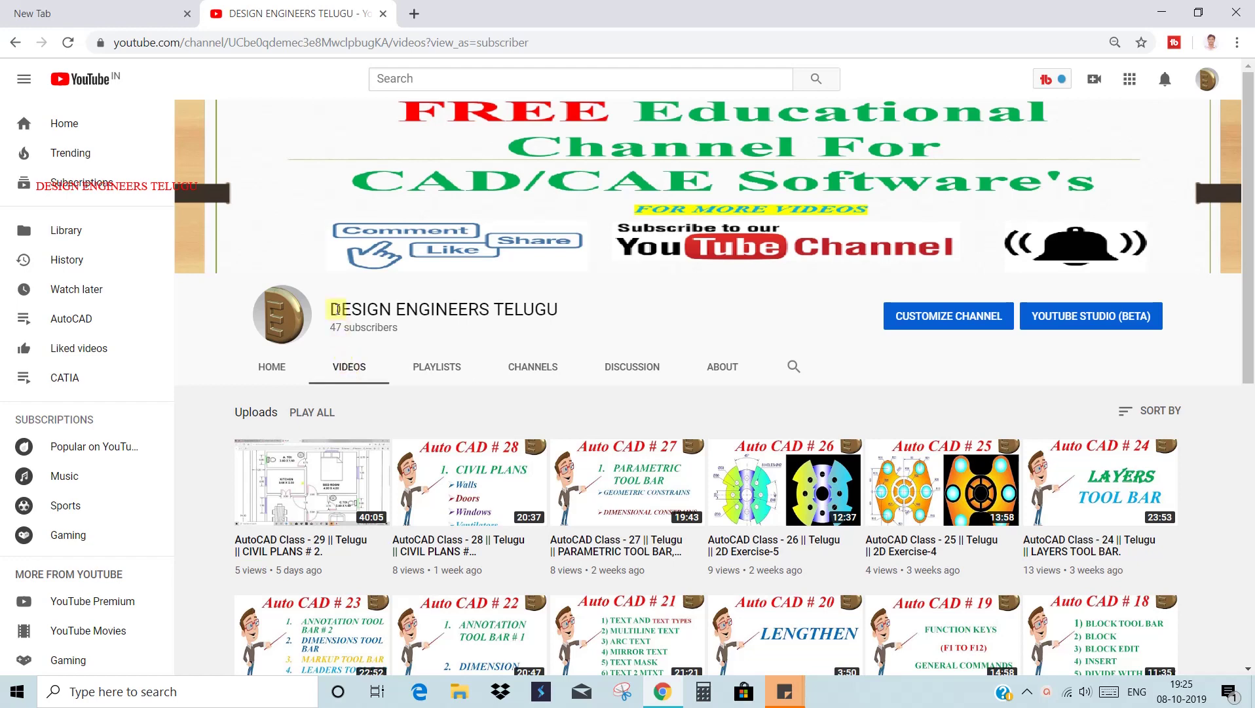
# Step: Highlight the channel name on the YouTube page, then scroll down and back up the channel page
pyautogui.moveTo(326, 308); pyautogui.dragTo(561, 314)
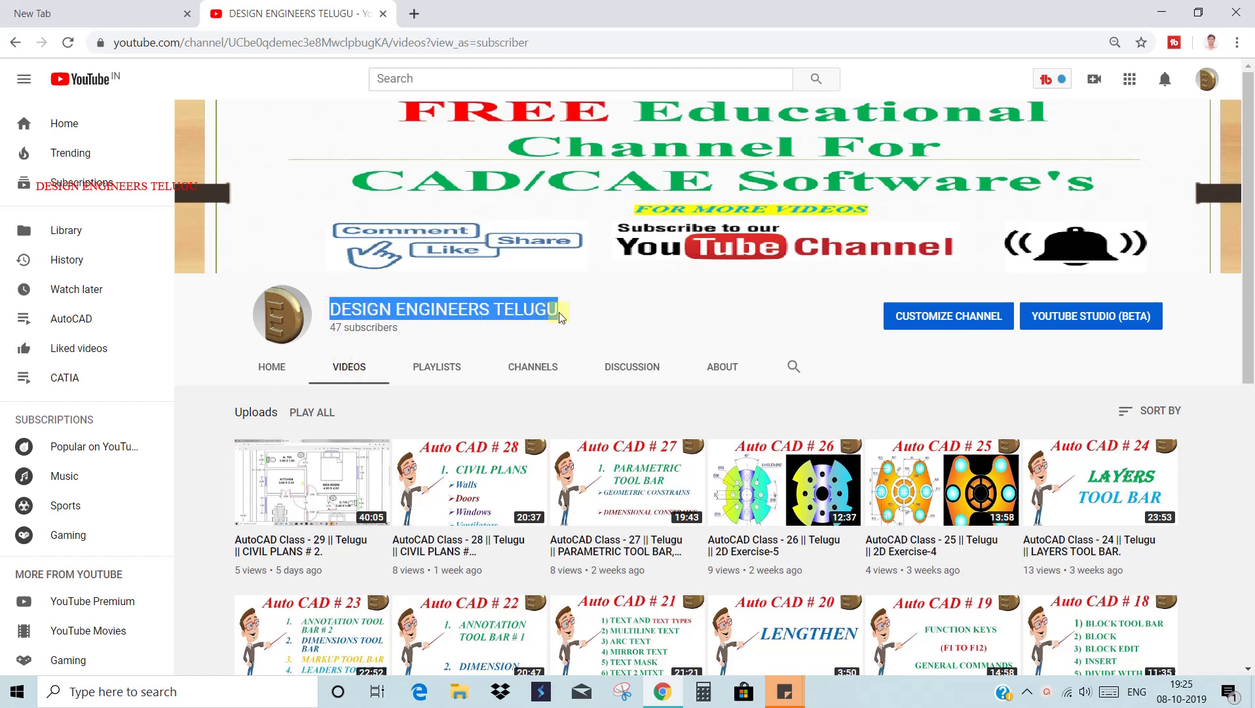
pyautogui.click(678, 330)
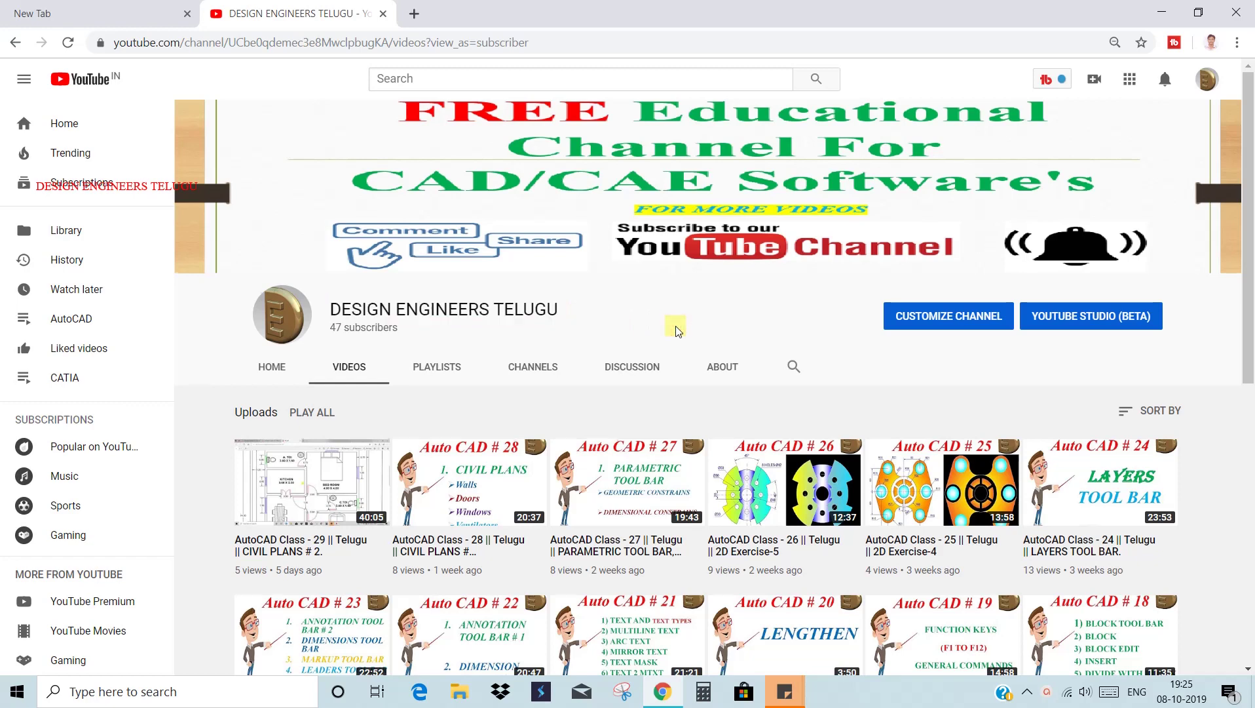
pyautogui.scroll(-1, 678, 329)
pyautogui.scroll(1, 677, 330)
pyautogui.scroll(-1, 845, 307)
pyautogui.scroll(-1, 845, 306)
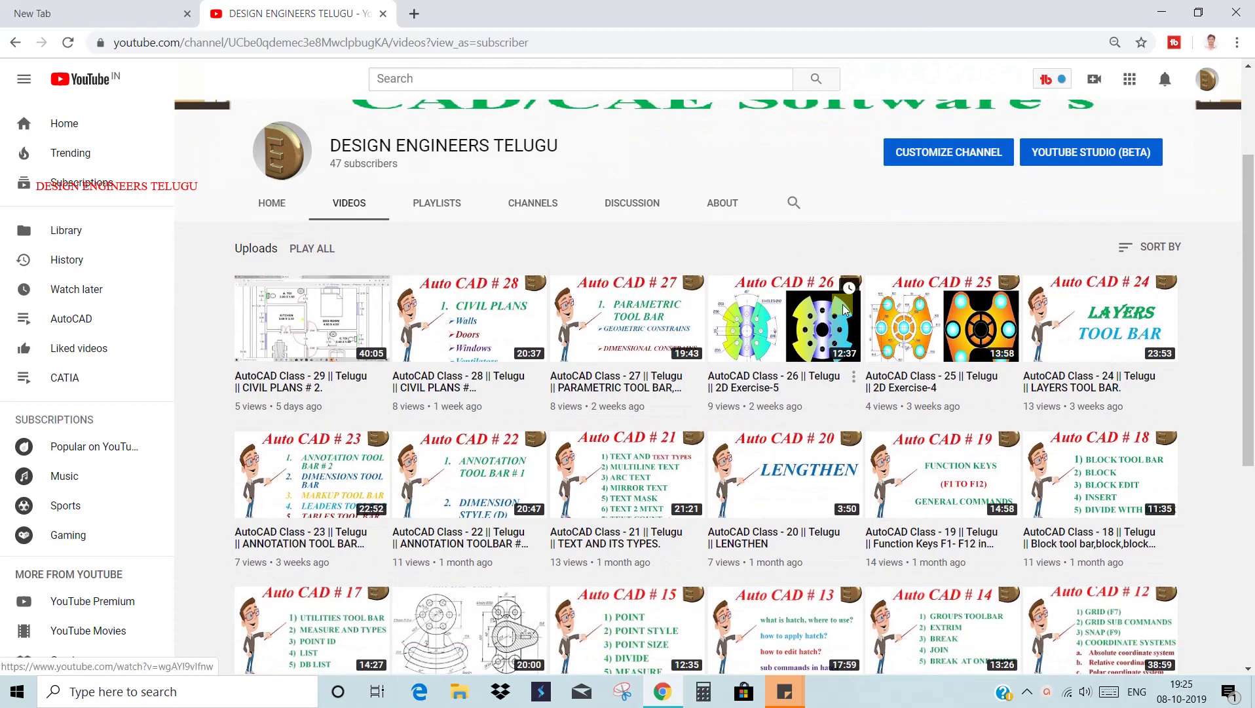
pyautogui.scroll(-1, 845, 306)
pyautogui.scroll(-1, 845, 307)
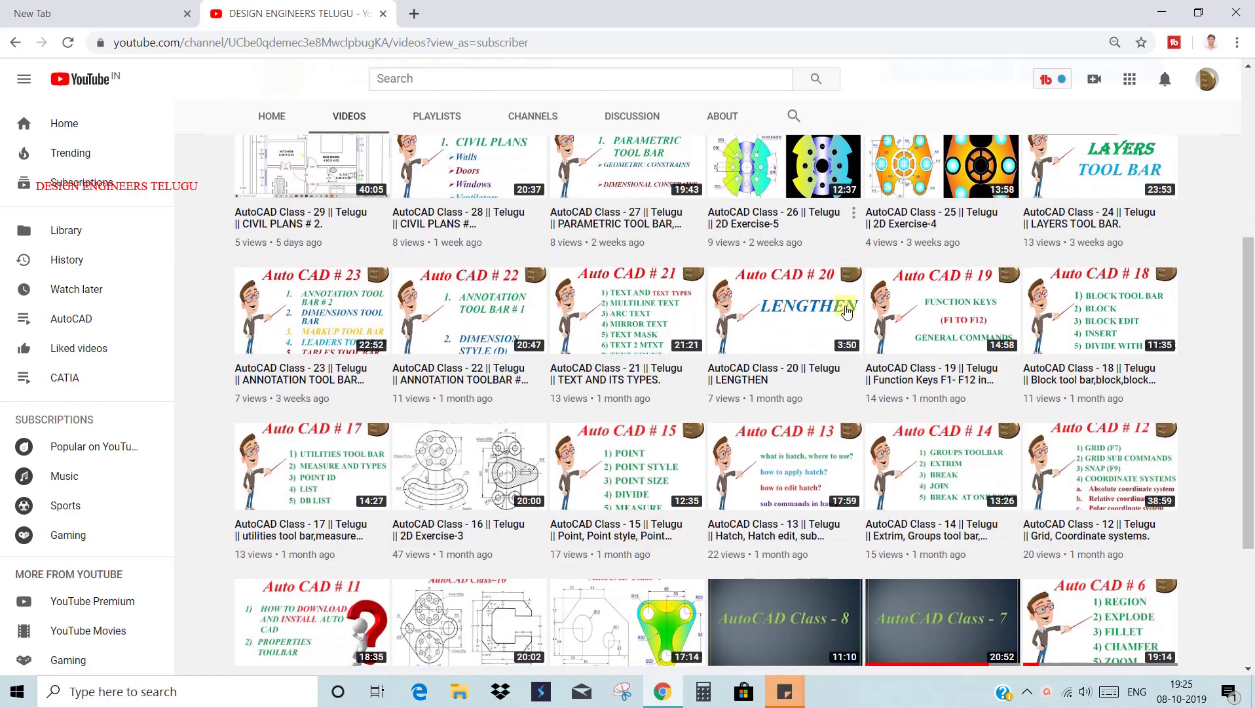
pyautogui.scroll(-1, 846, 310)
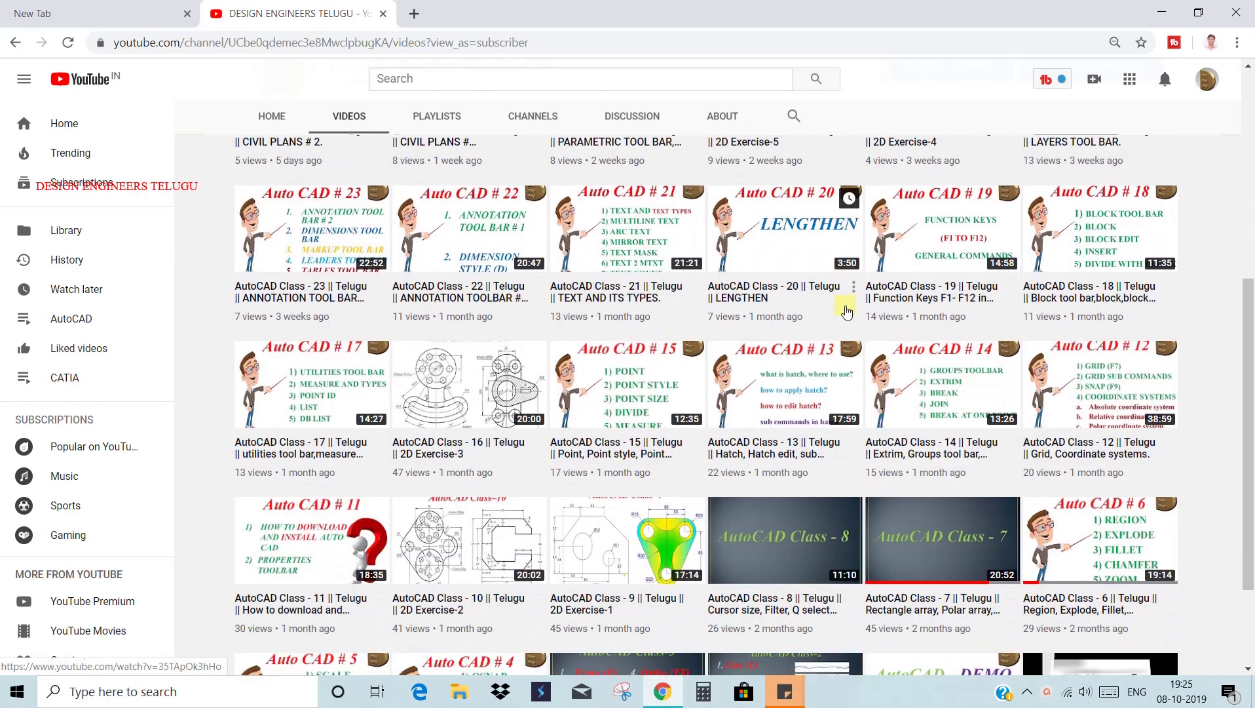
pyautogui.scroll(-2, 846, 310)
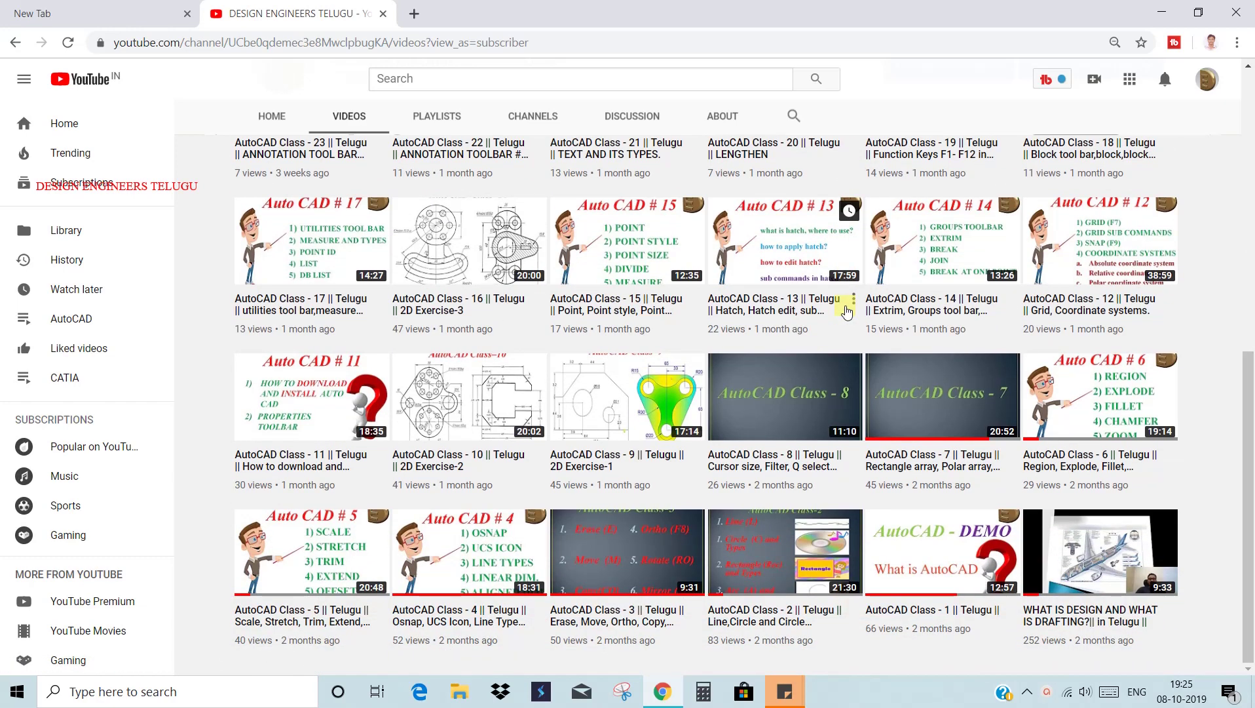
pyautogui.scroll(1, 847, 310)
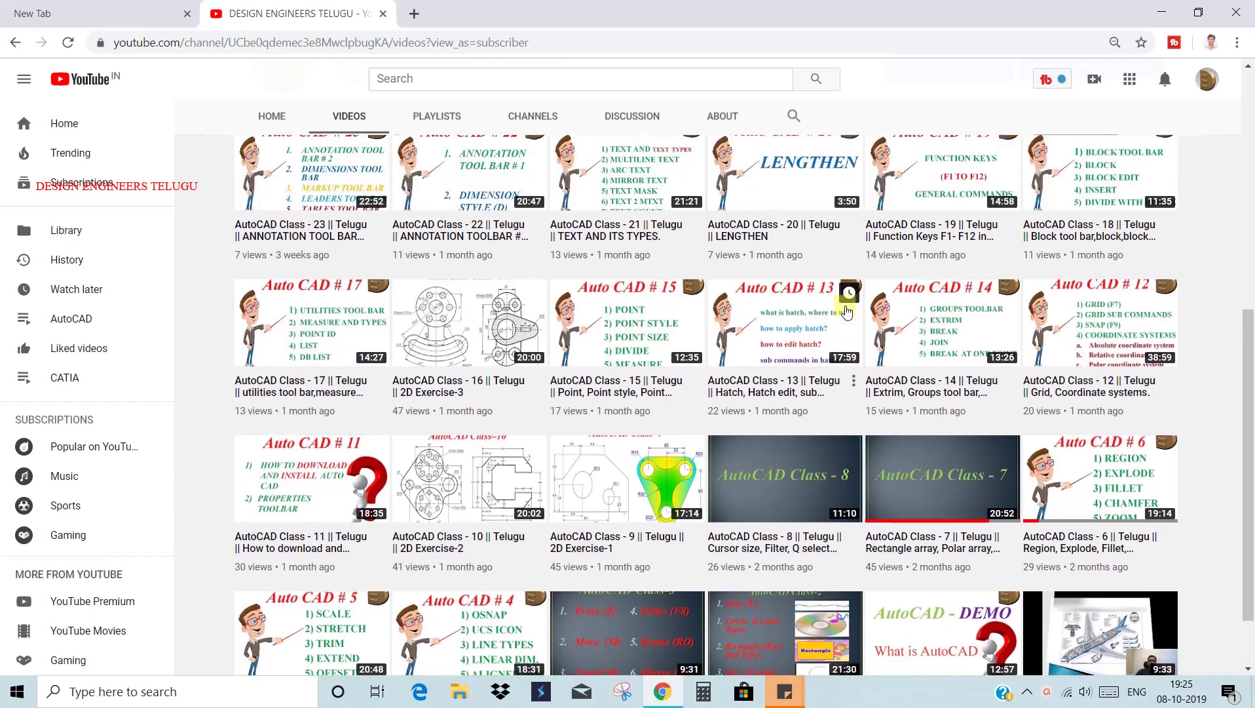
pyautogui.scroll(1, 847, 310)
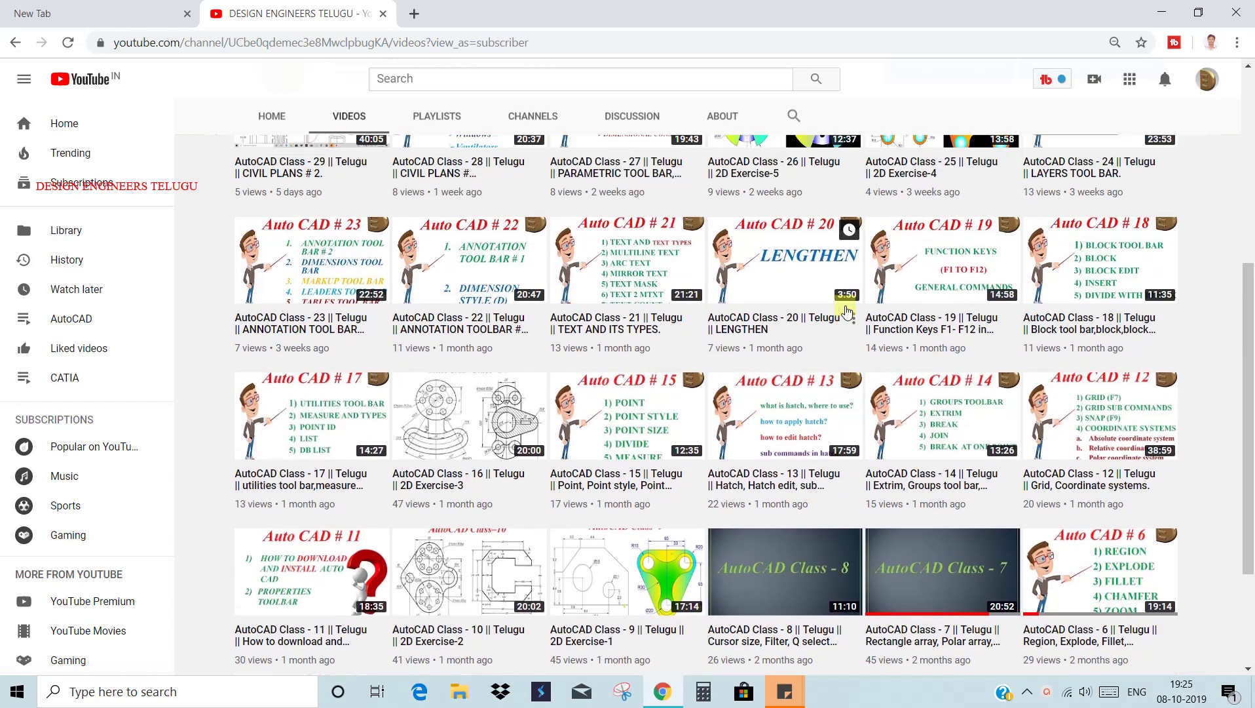
pyautogui.scroll(1, 846, 310)
pyautogui.scroll(1, 847, 310)
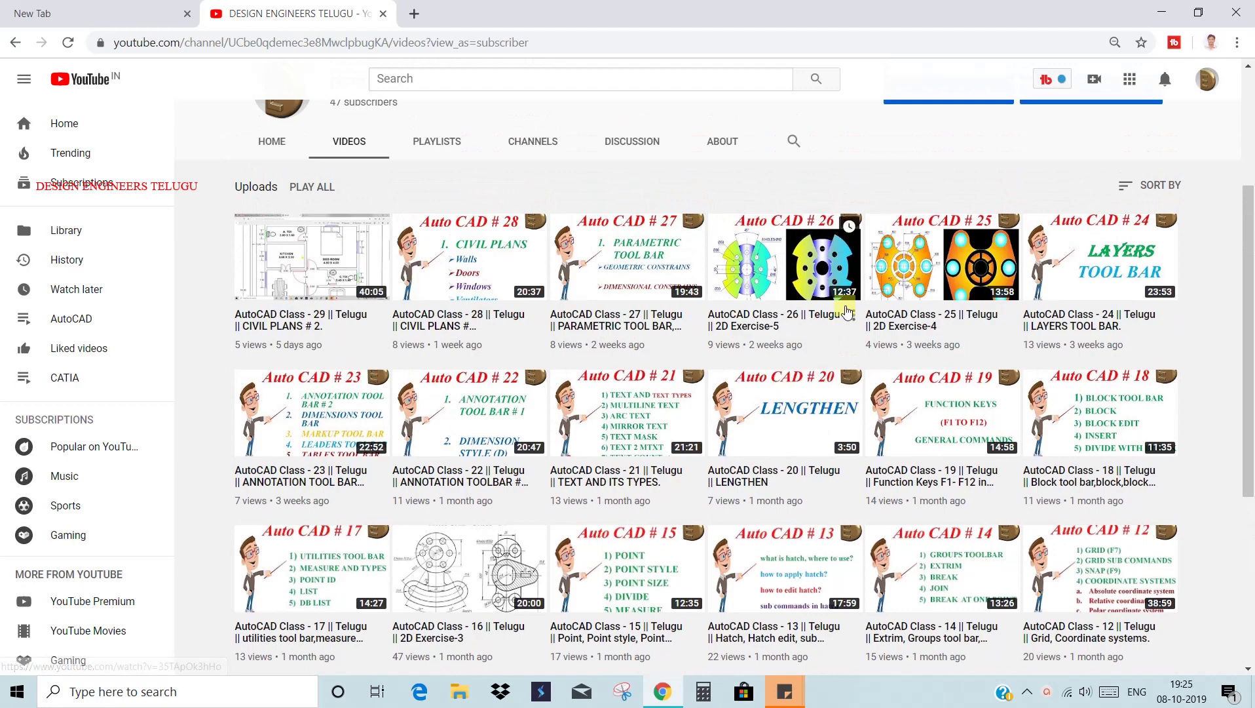
pyautogui.scroll(3, 847, 310)
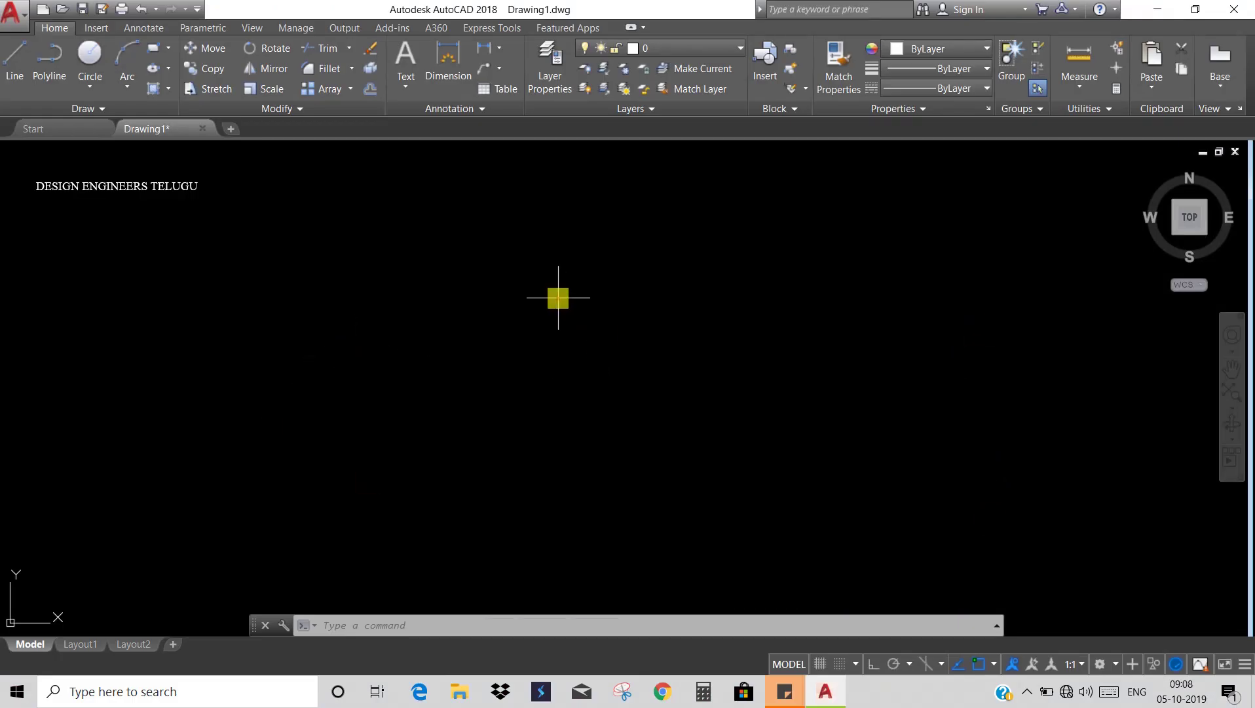
# Step: Use the ViewCube to view the empty drawing from the front, ending in SW isometric
pyautogui.click(895, 431)
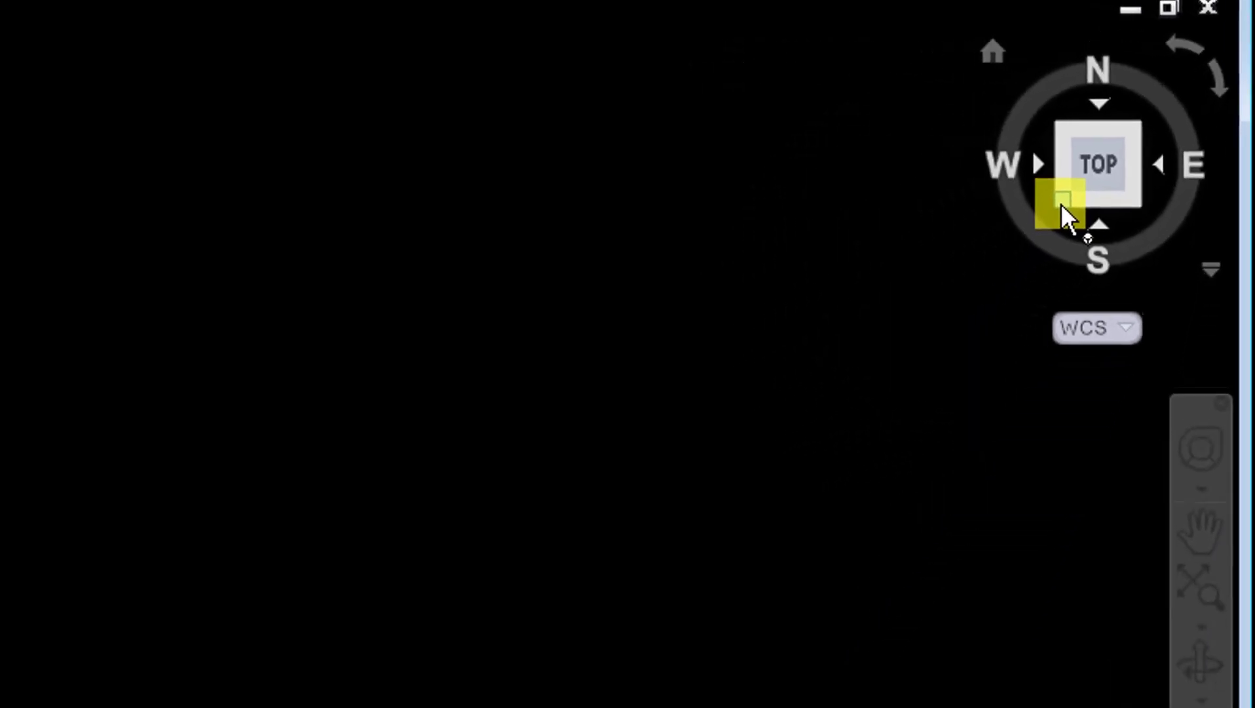
pyautogui.click(1062, 205)
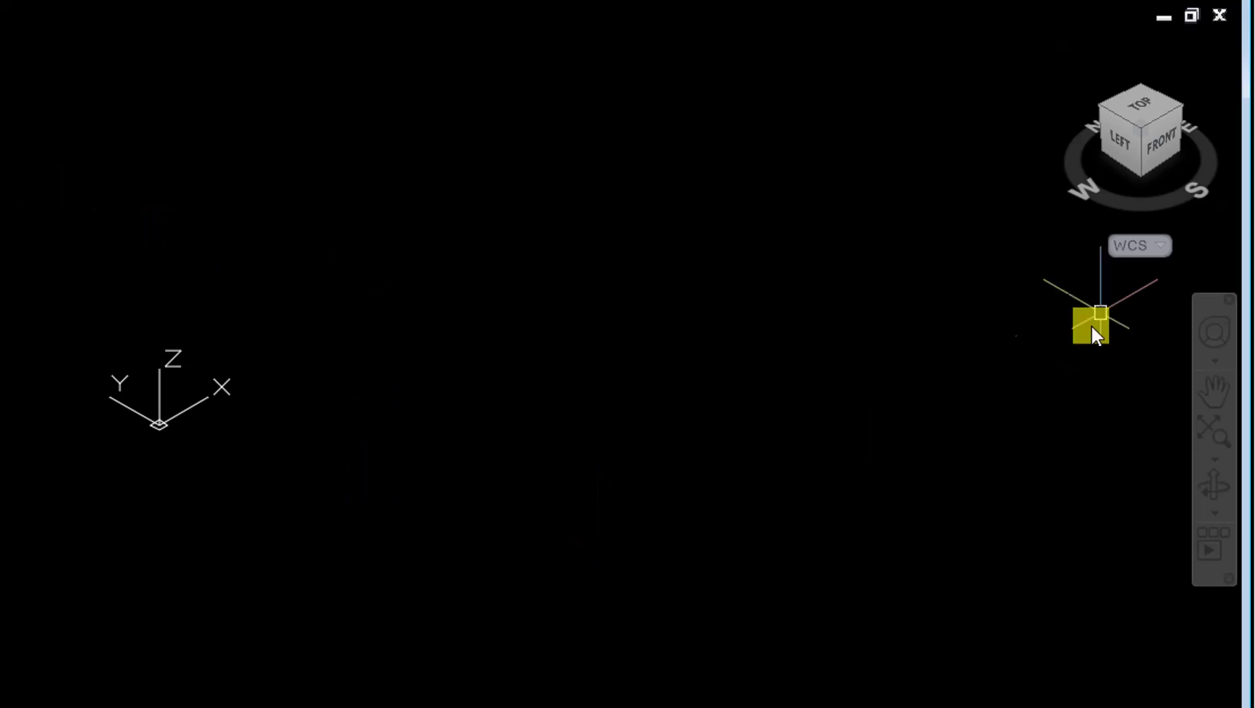
pyautogui.click(1159, 135)
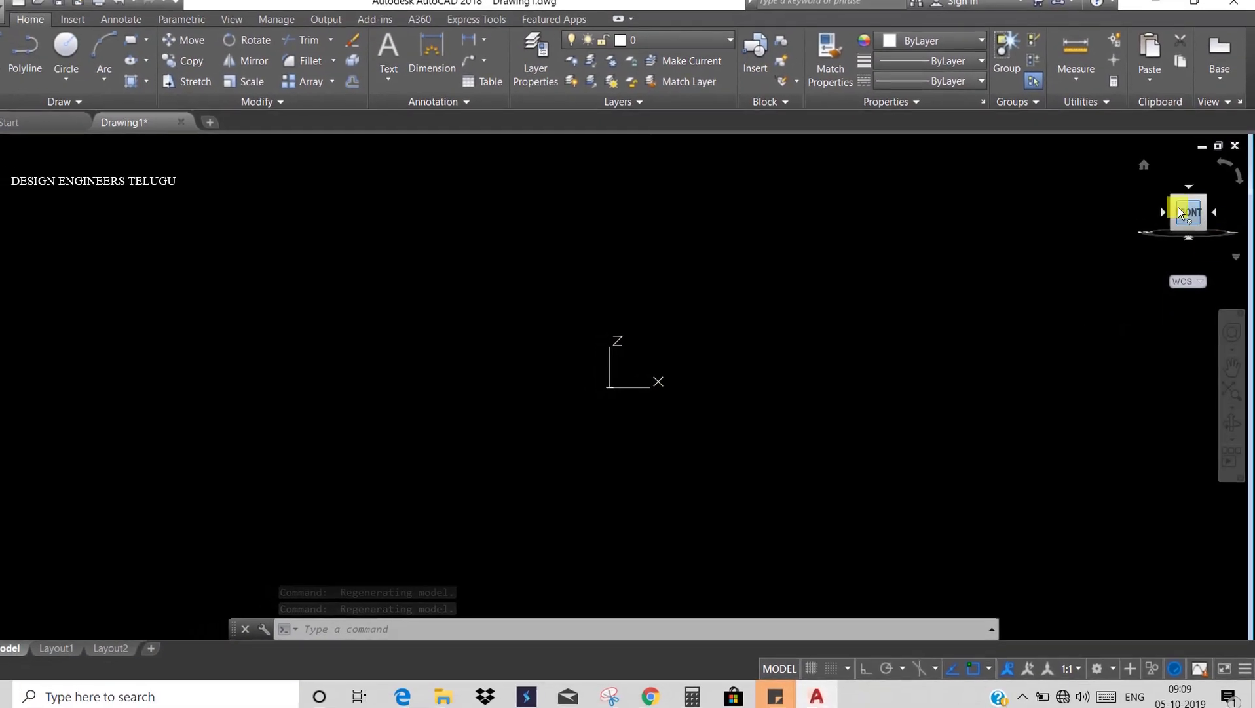
pyautogui.click(1174, 205)
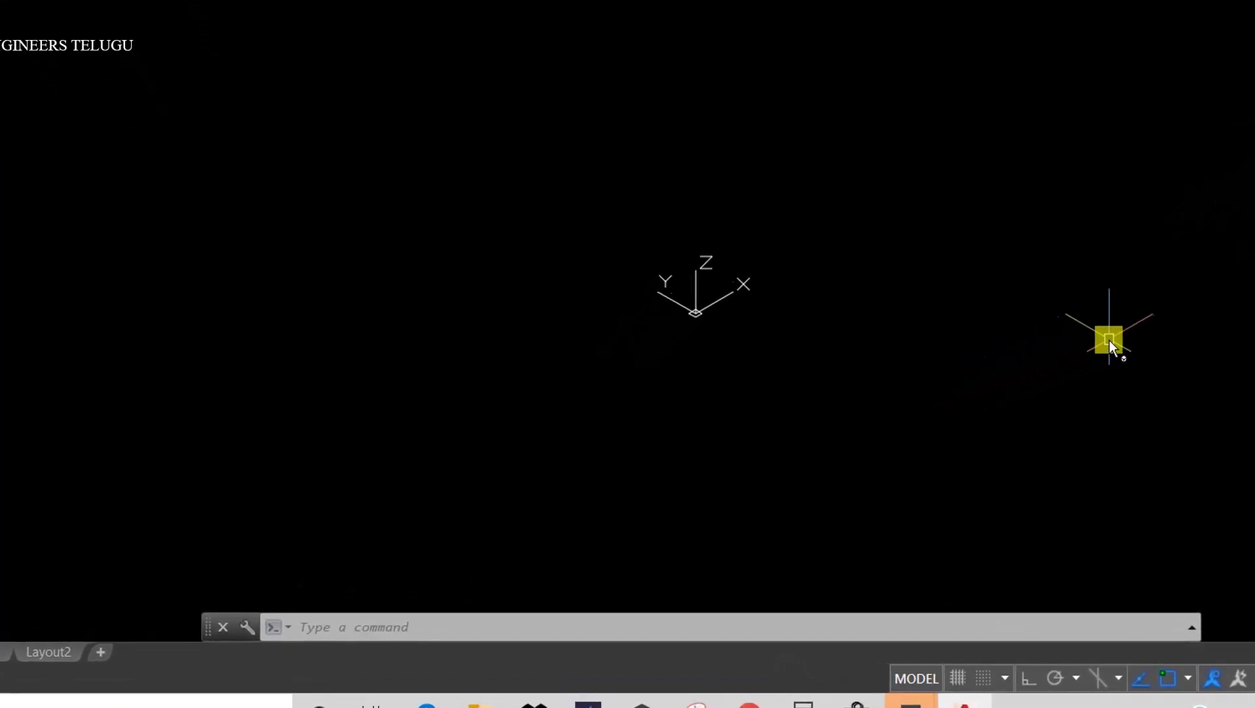
# Step: Make the SE Isometric preset view current through the VIEW command's View Manager
pyautogui.write('v')
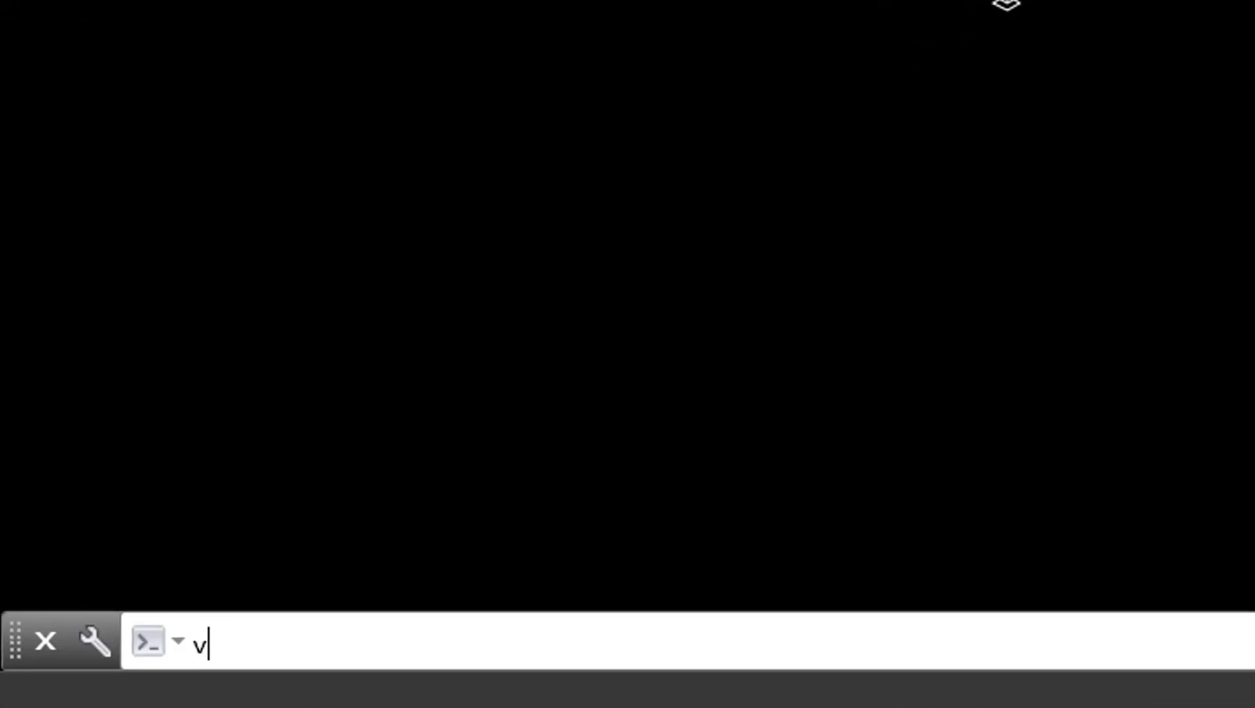
pyautogui.write('ie')
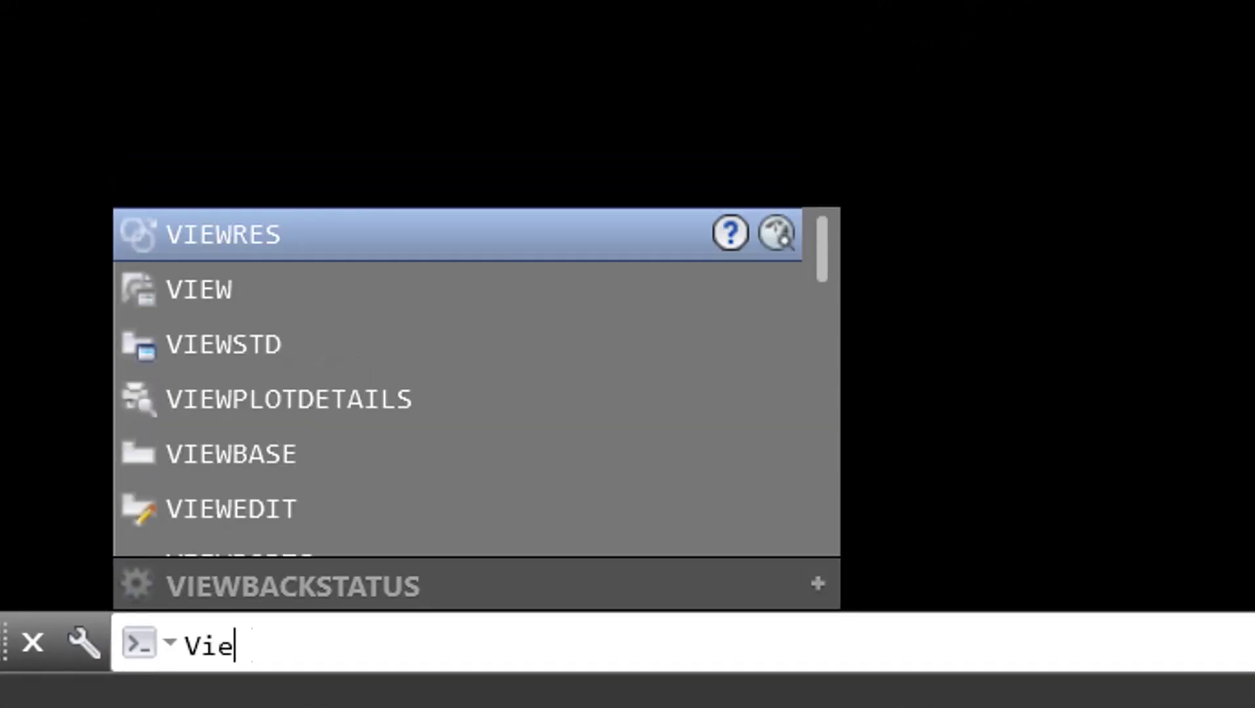
pyautogui.write('w')
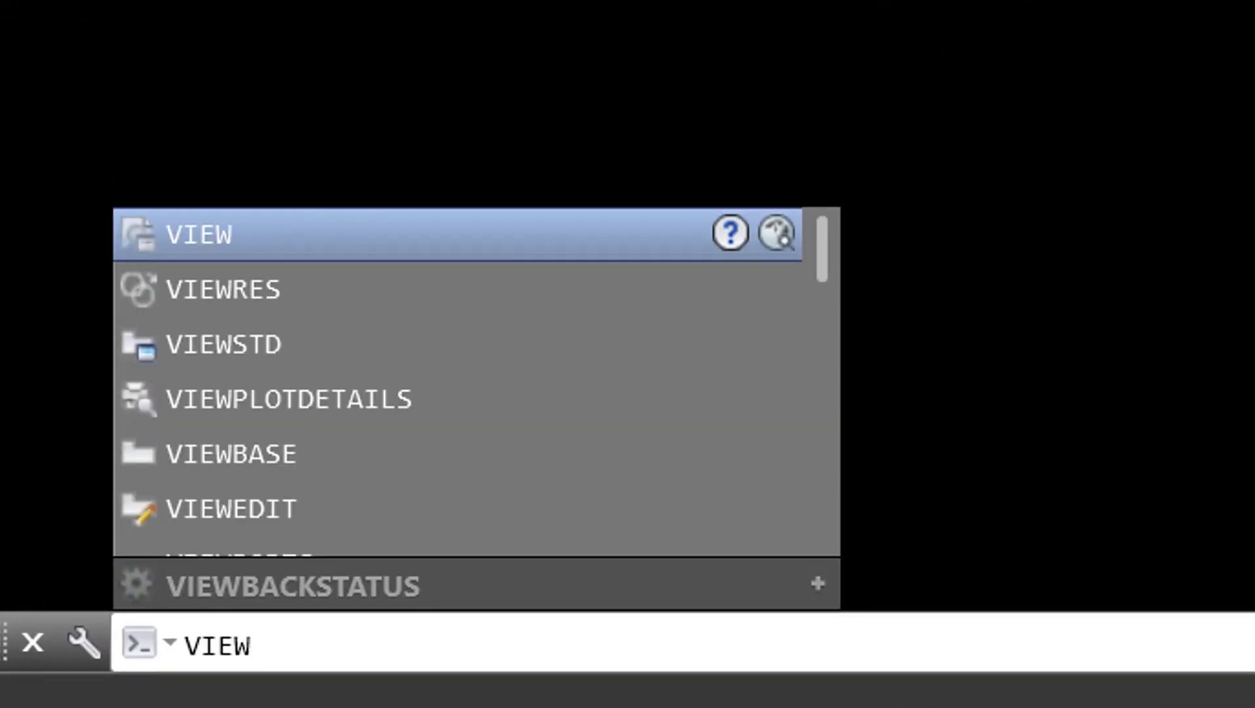
pyautogui.press('Return')
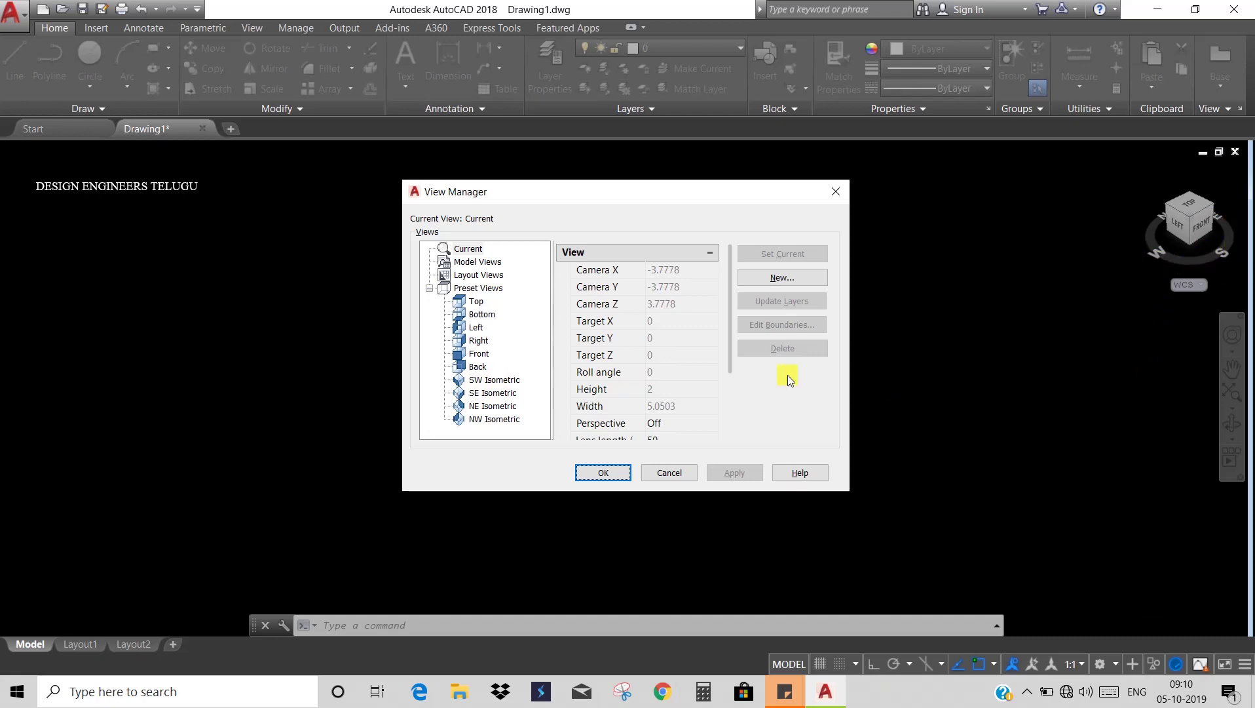
pyautogui.click(497, 393)
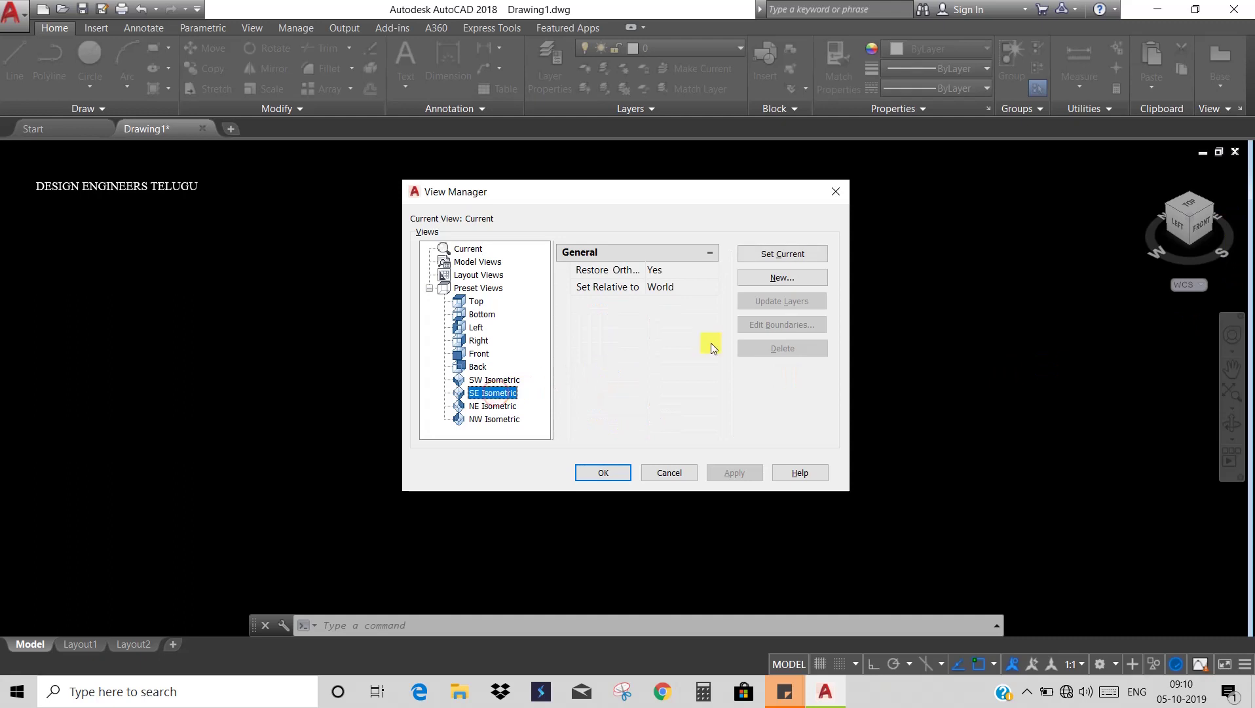
pyautogui.click(794, 254)
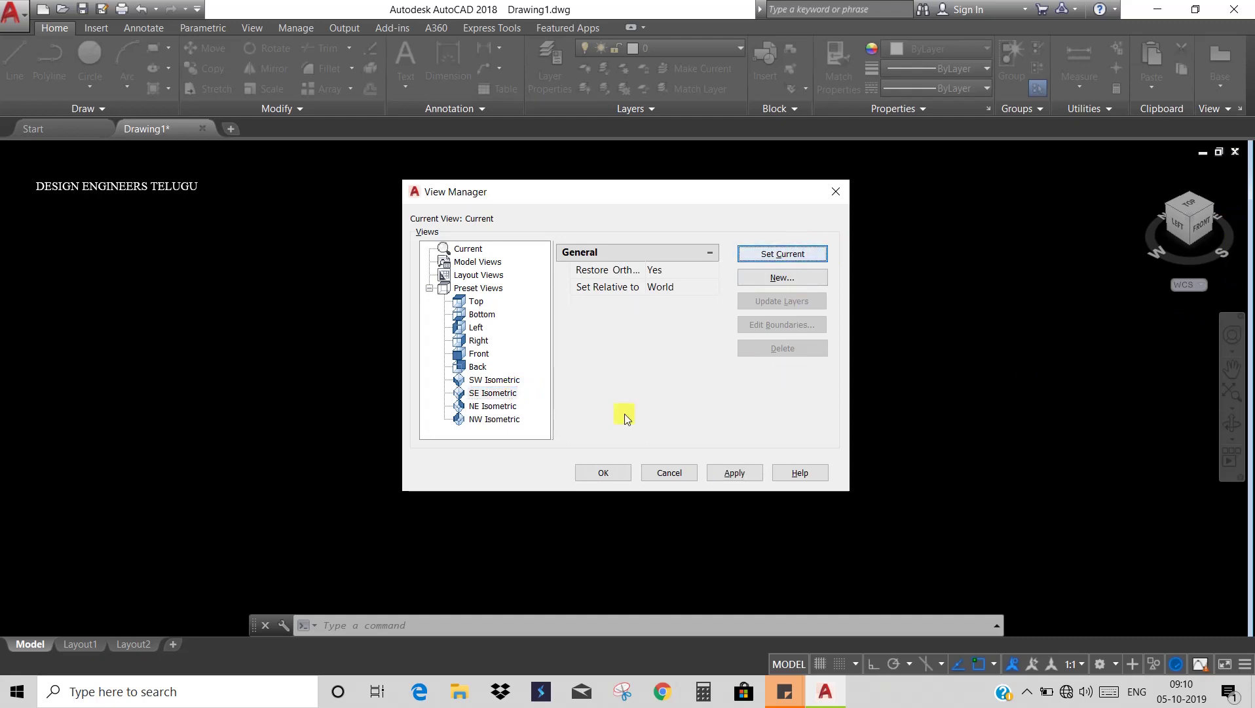
pyautogui.click(613, 473)
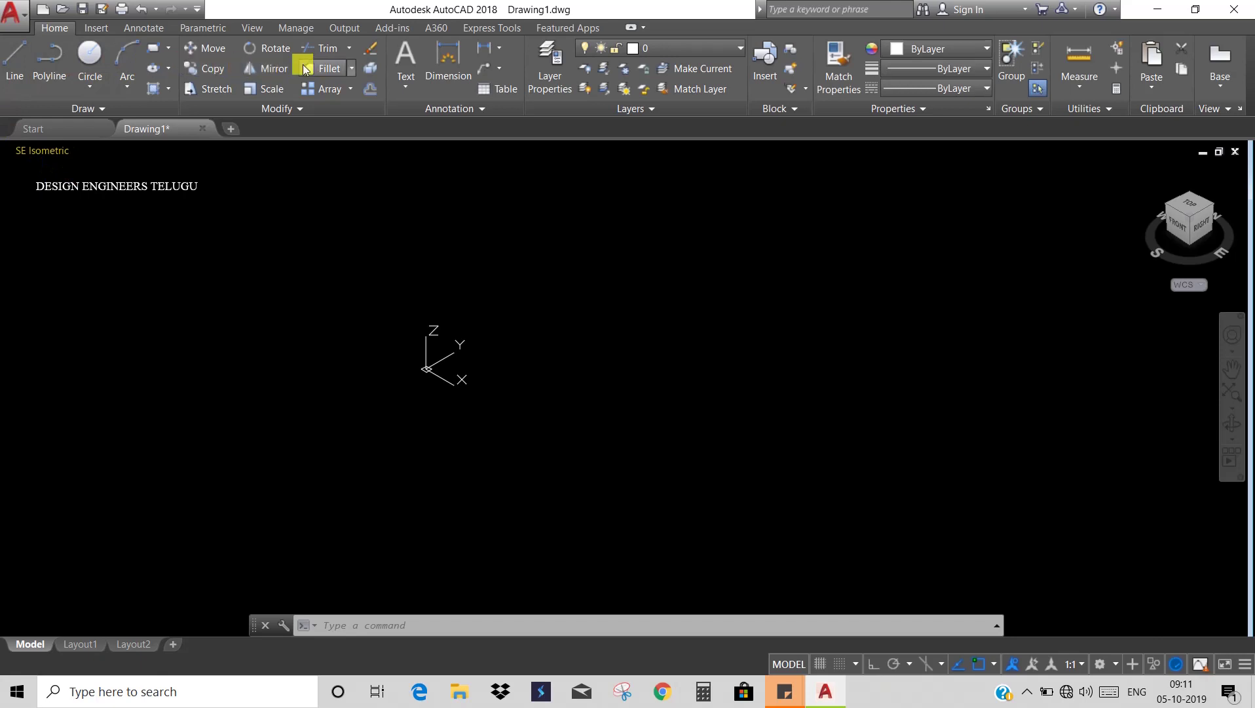
pyautogui.click(109, 30)
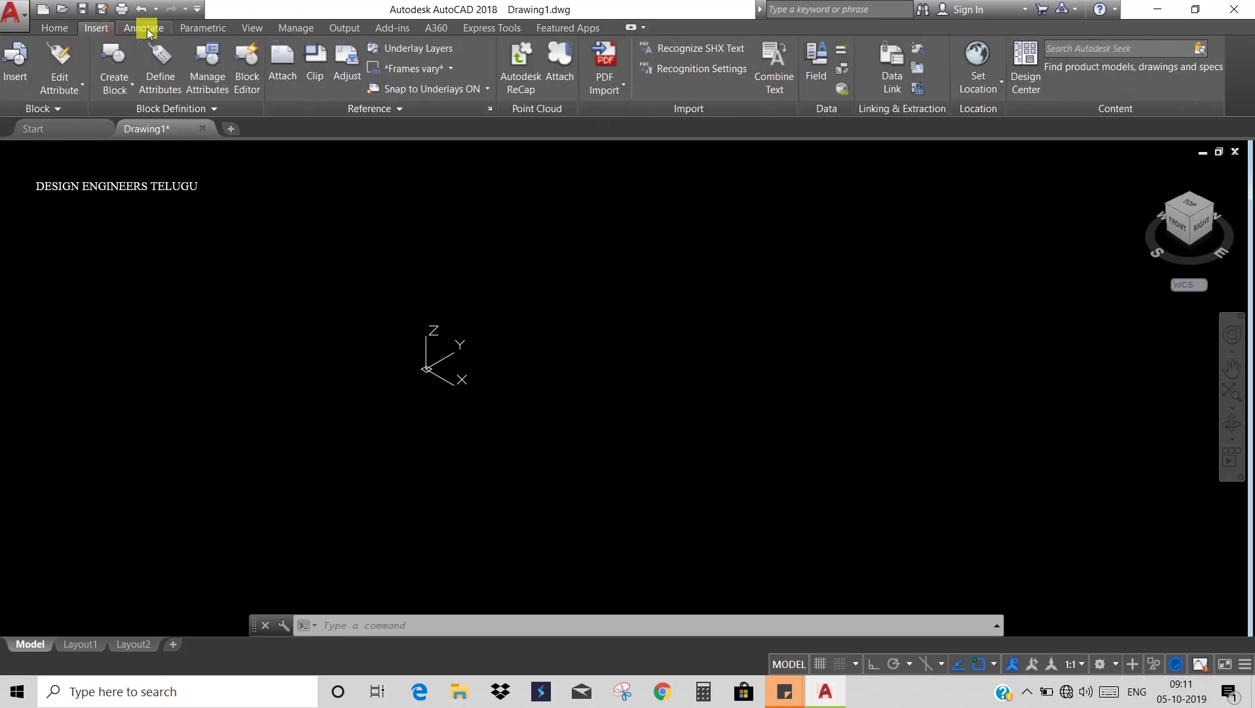
pyautogui.click(144, 28)
pyautogui.click(203, 28)
pyautogui.click(249, 26)
pyautogui.click(294, 26)
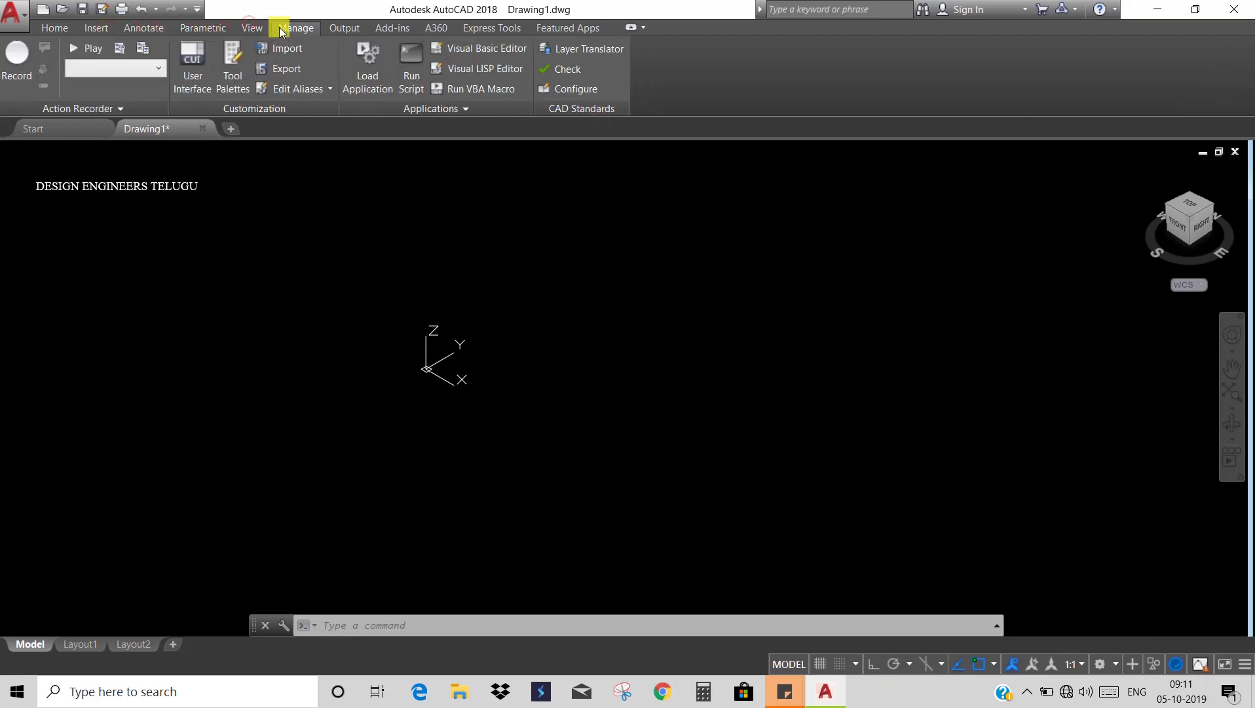
pyautogui.click(344, 26)
pyautogui.click(392, 26)
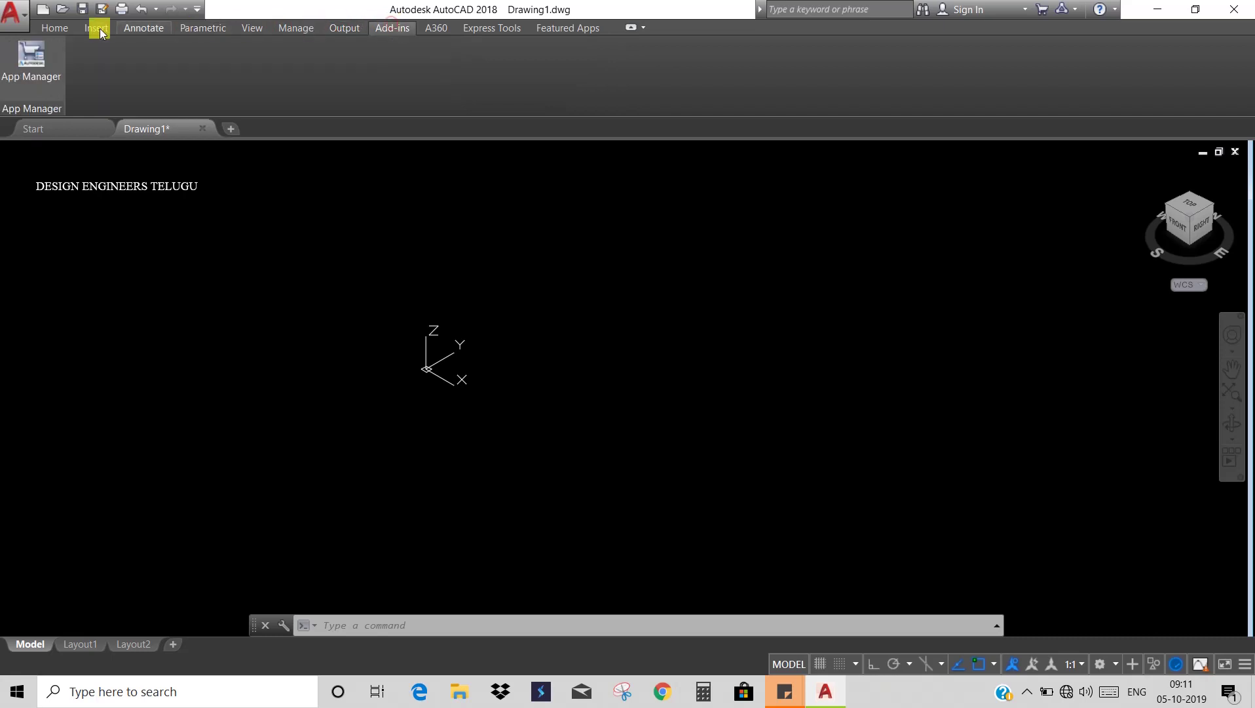
pyautogui.click(56, 29)
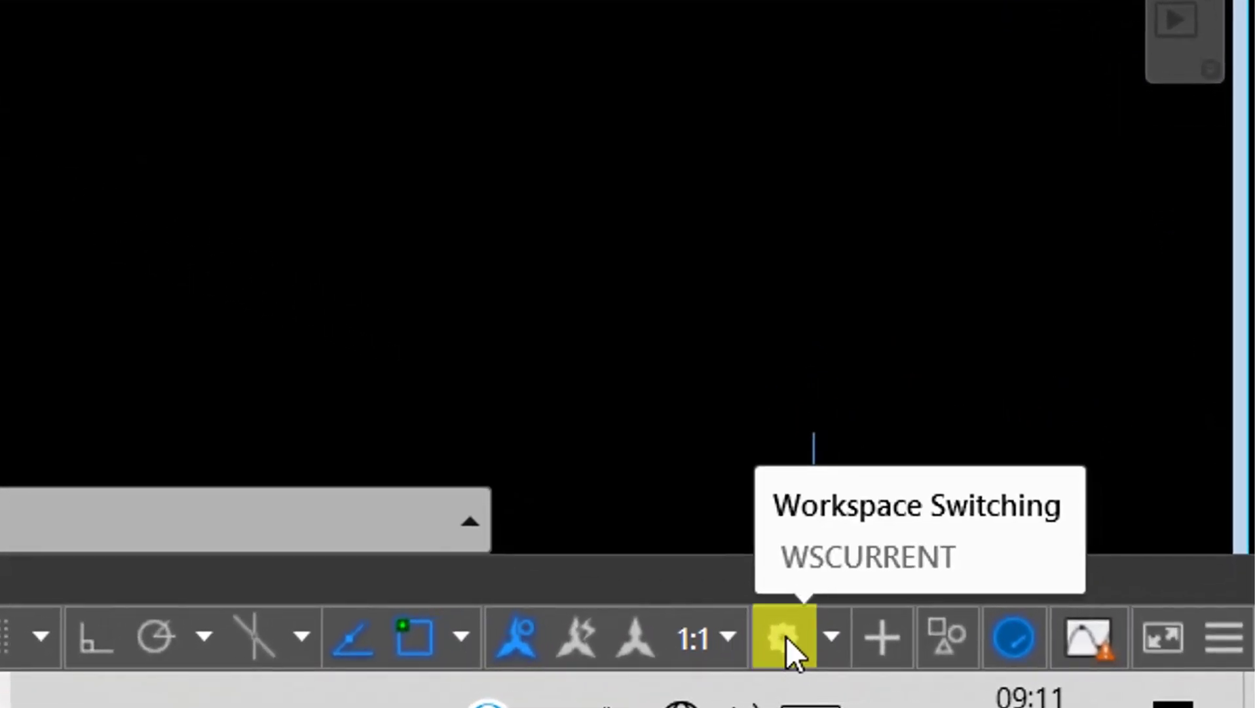
# Step: Change the workspace from Drafting & Annotation to 3D Basics
pyautogui.click(828, 626)
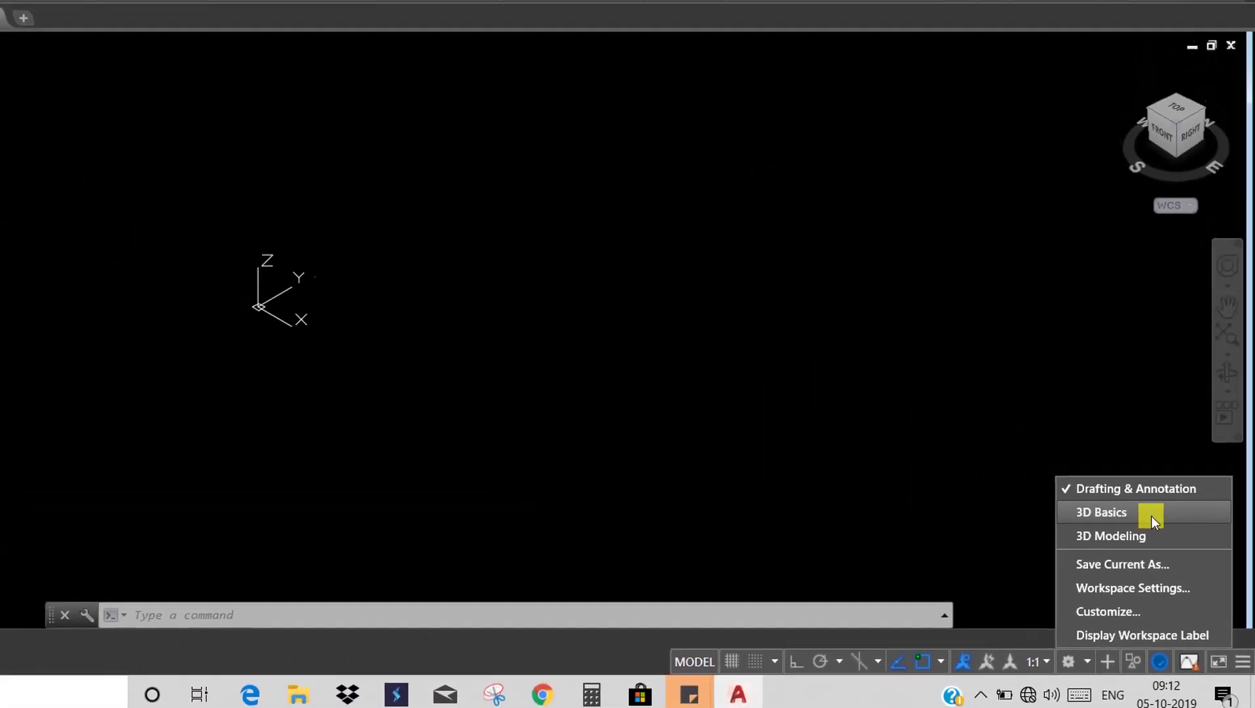
pyautogui.click(1123, 470)
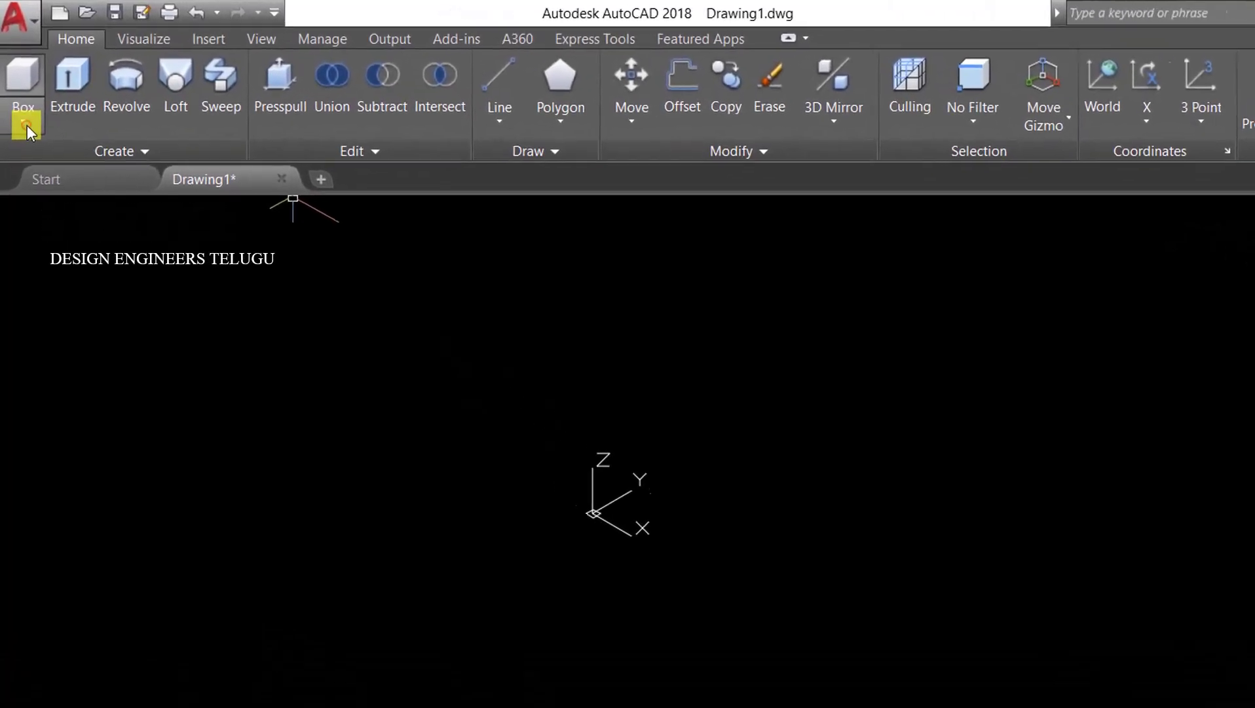
pyautogui.click(19, 101)
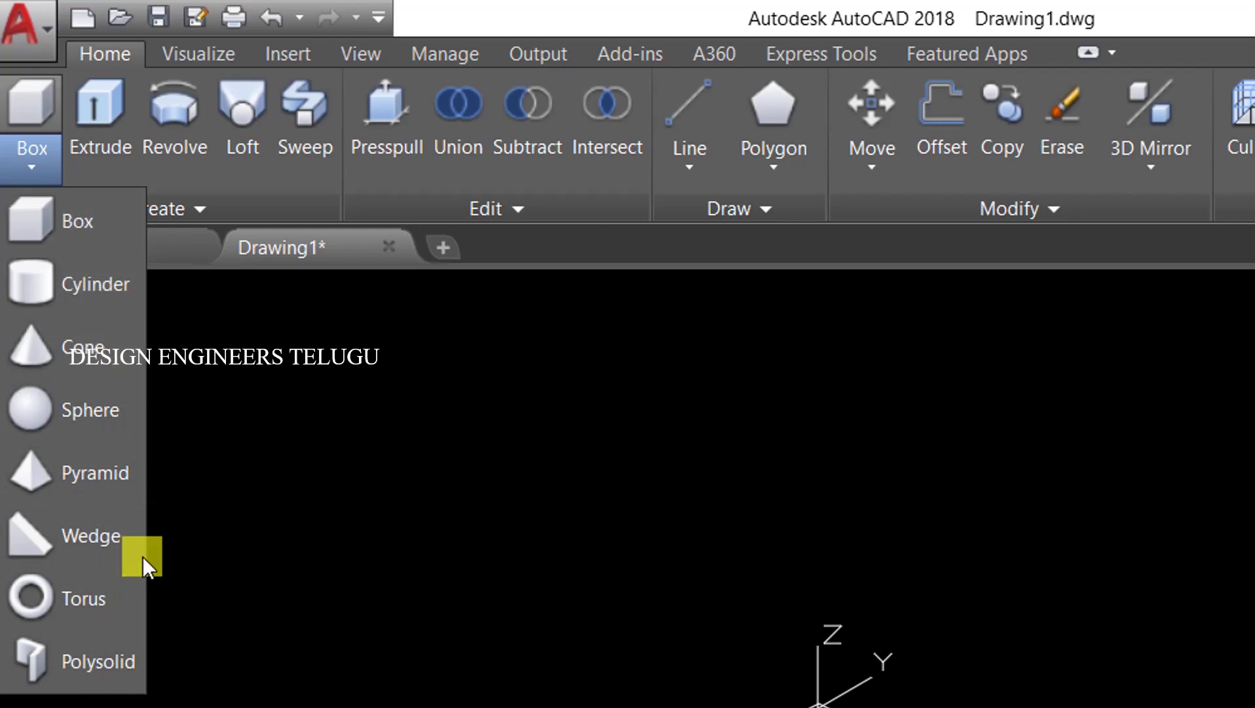
pyautogui.click(359, 496)
pyautogui.click(479, 596)
pyautogui.click(269, 469)
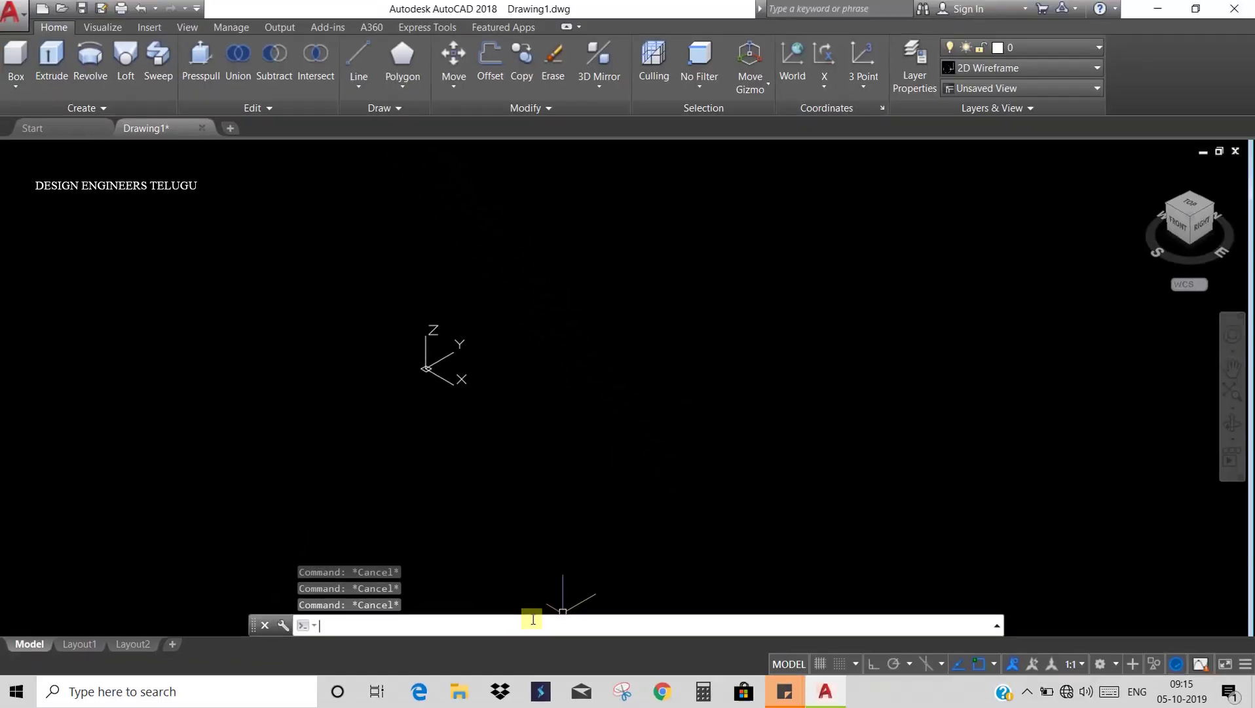
# Step: Draw a box solid with BOX by picking two base corners and a height
pyautogui.write('box')
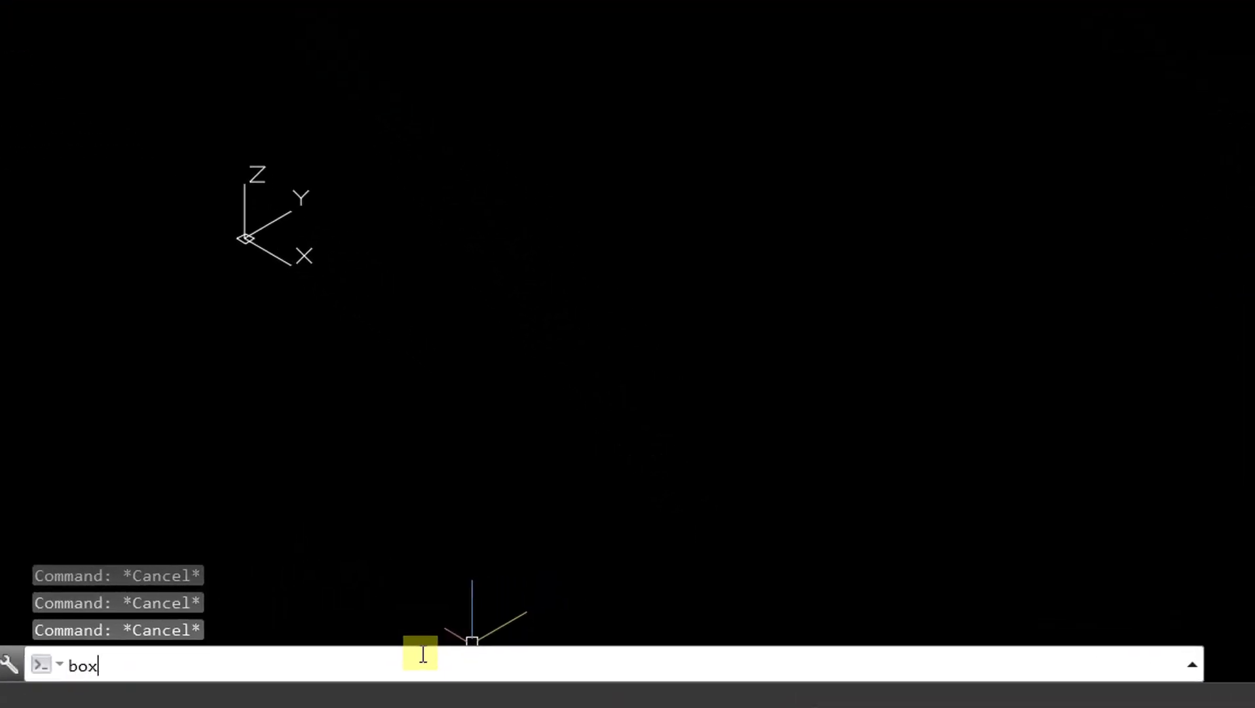
pyautogui.press('Return')
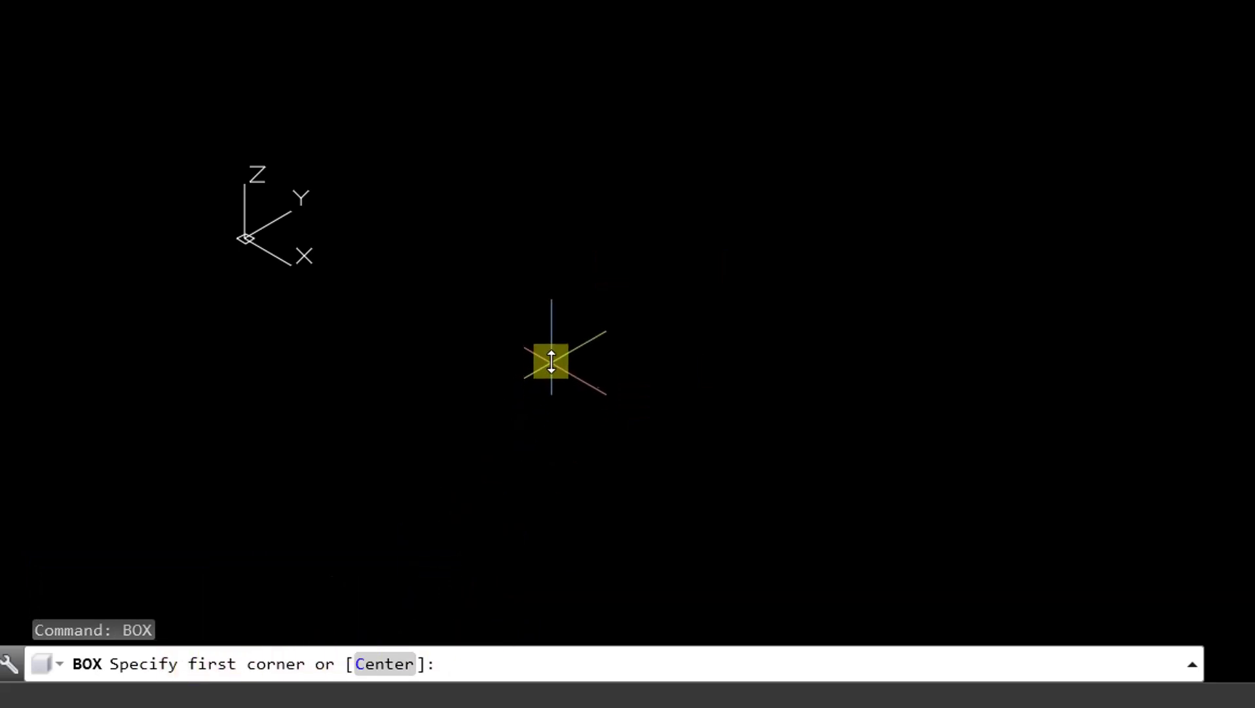
pyautogui.click(548, 361)
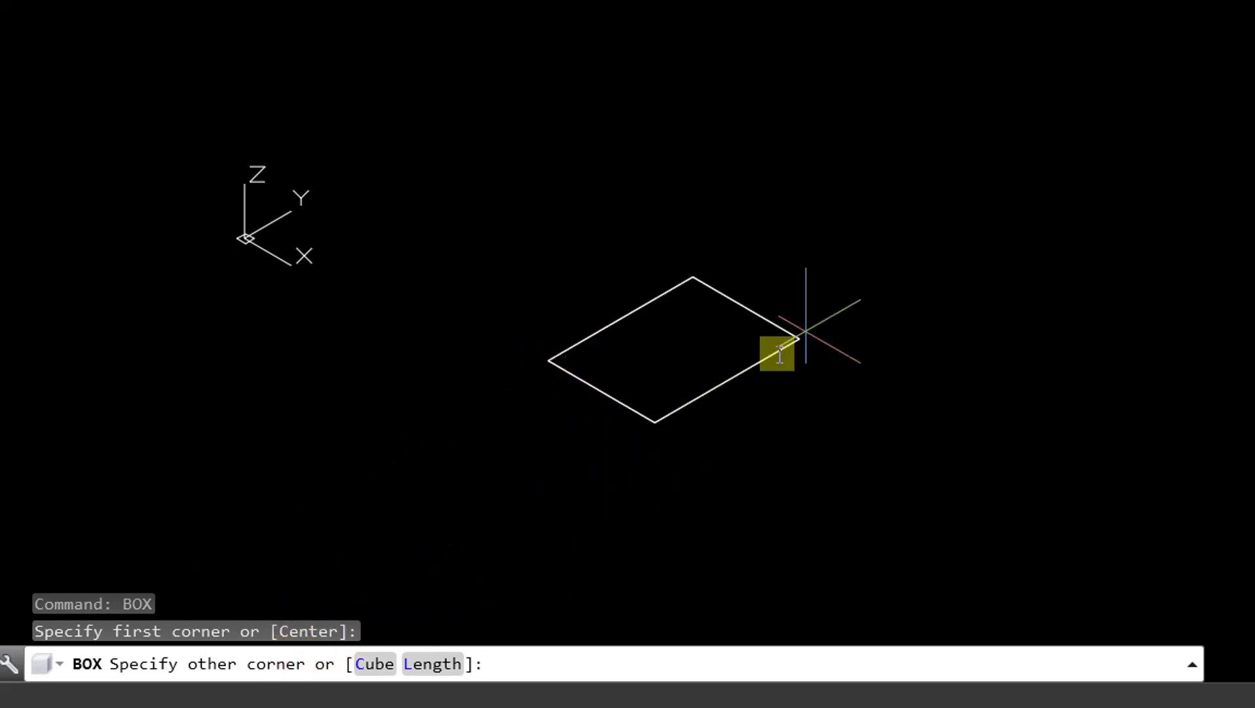
pyautogui.click(1100, 258)
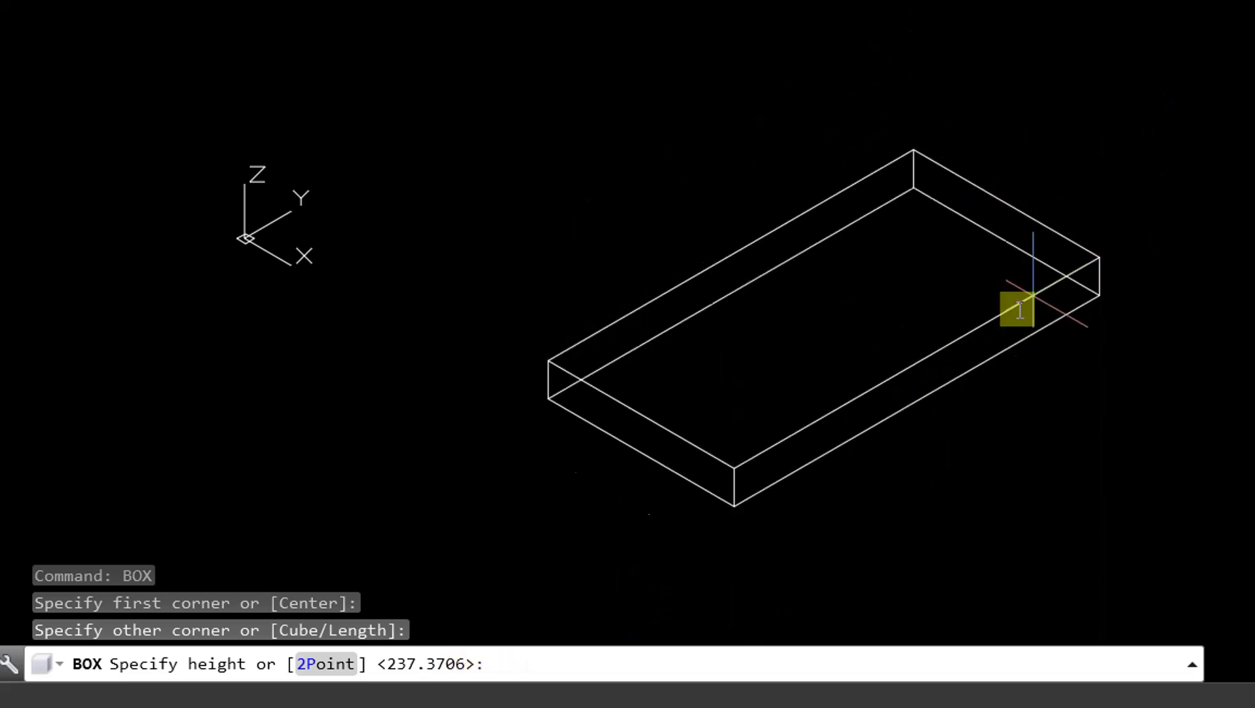
pyautogui.click(1139, 85)
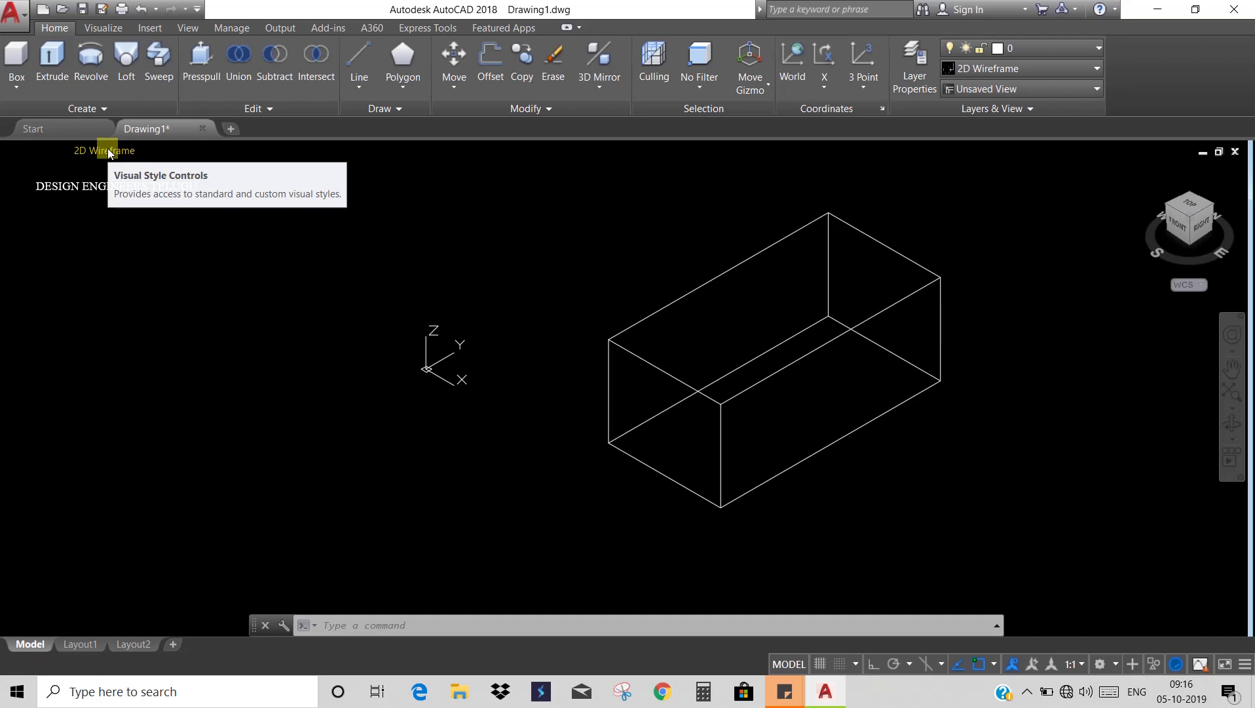
# Step: Change the viewport visual style from 2D Wireframe to Realistic
pyautogui.click(121, 154)
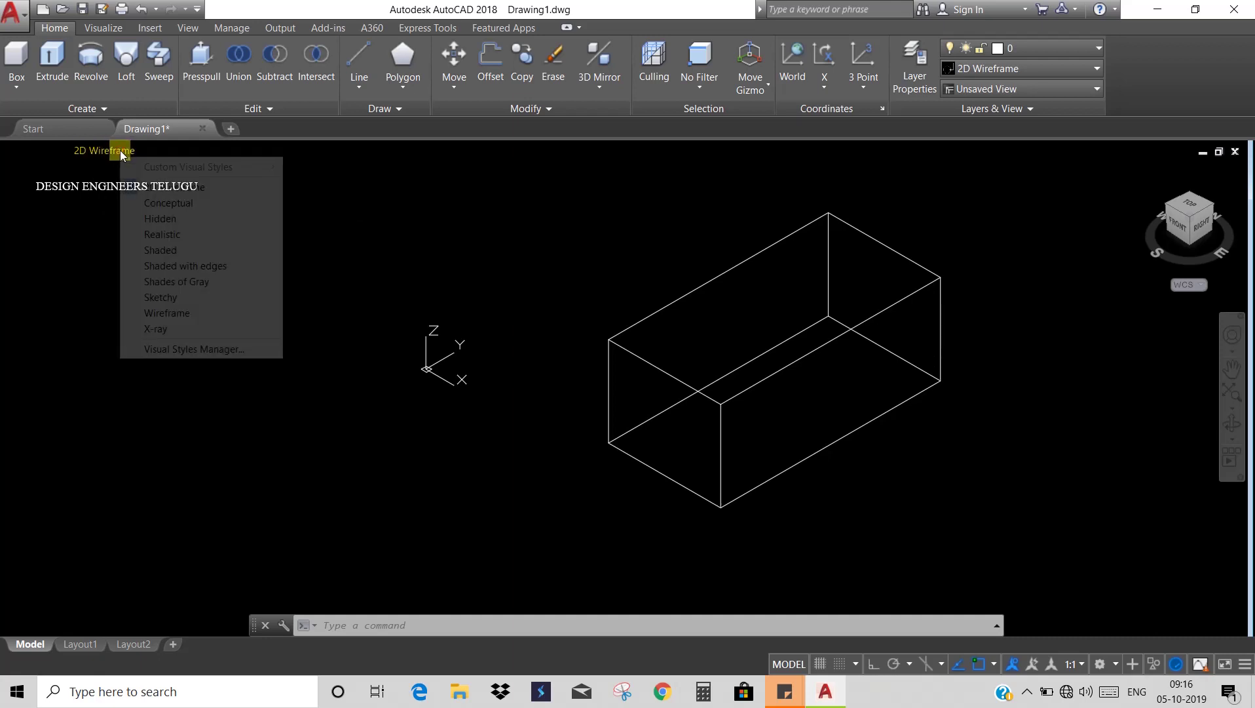
pyautogui.click(175, 235)
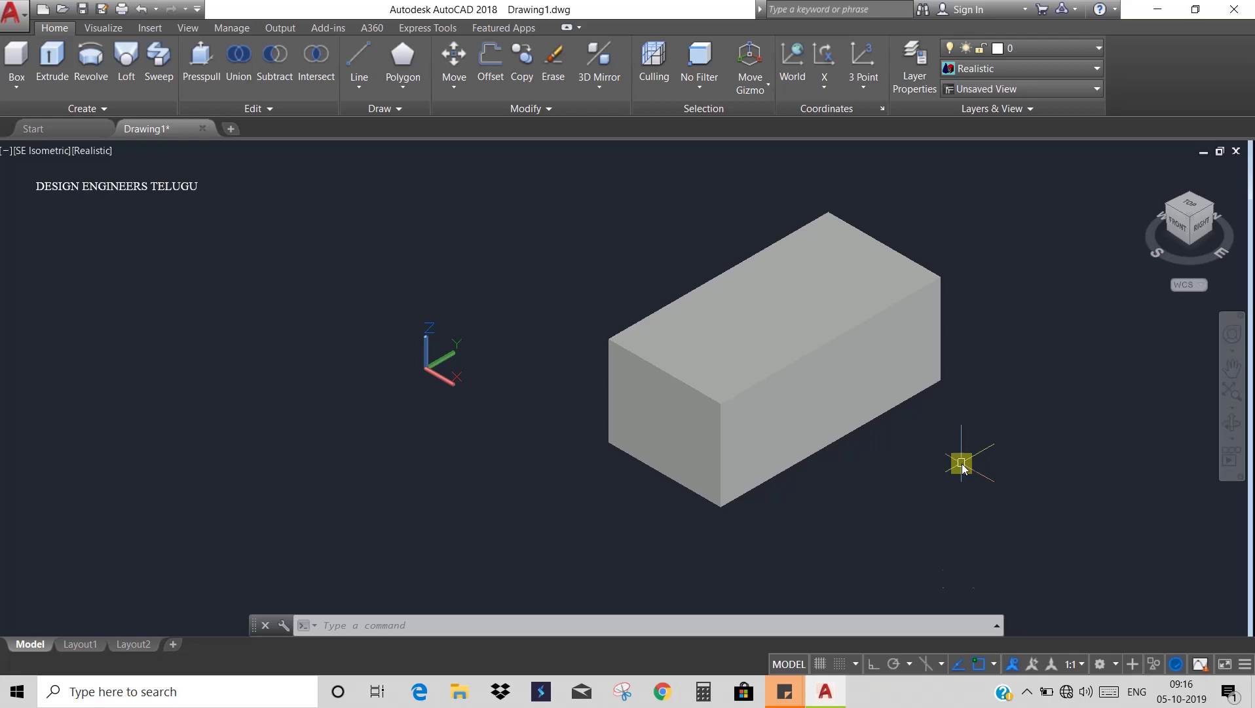
# Step: Start a second box from the Home ribbon with the Center option and place its centre
pyautogui.click(17, 57)
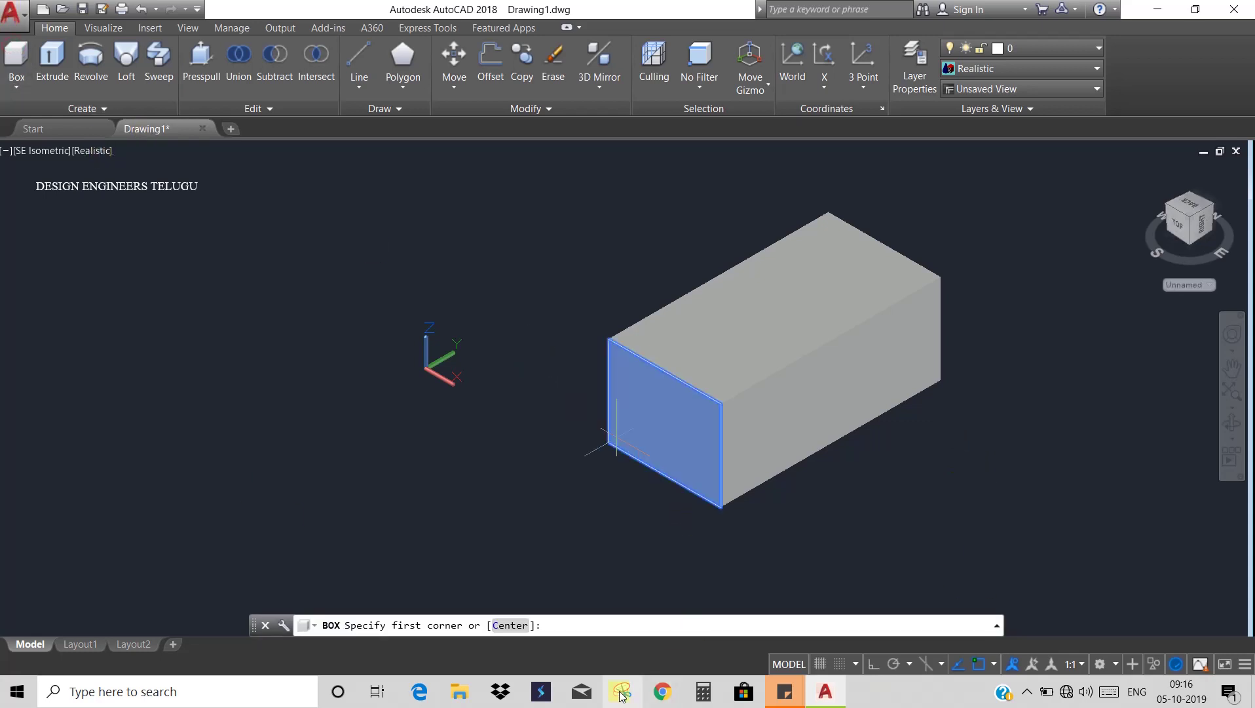
pyautogui.click(511, 626)
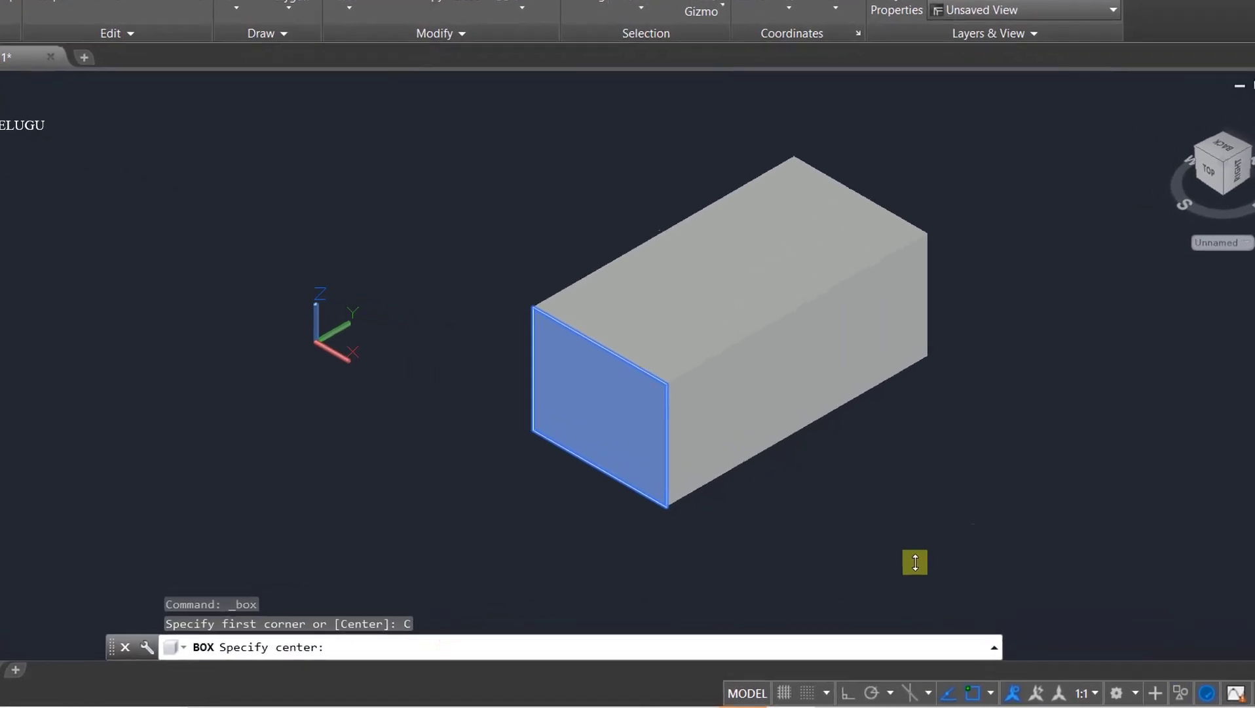
pyautogui.click(1045, 475)
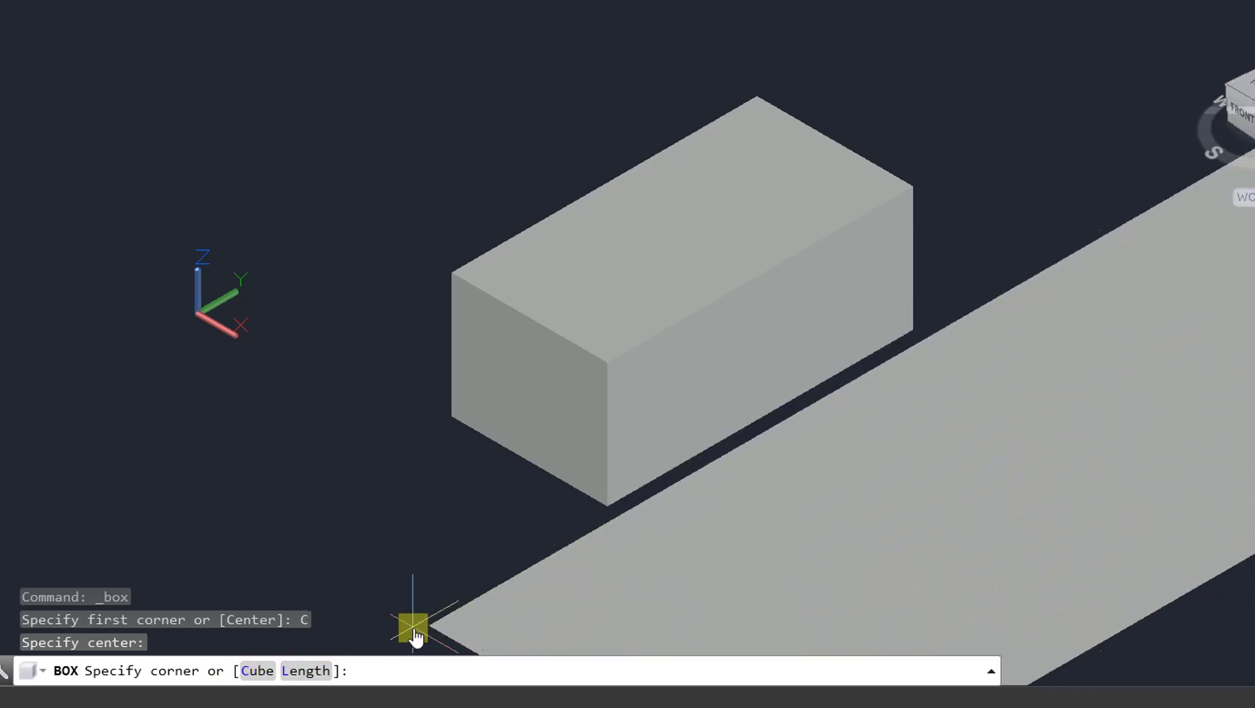
# Step: Finish the second box as a cube with length 100 beside the first box
pyautogui.moveTo(274, 446); pyautogui.dragTo(51, 311, button='middle')
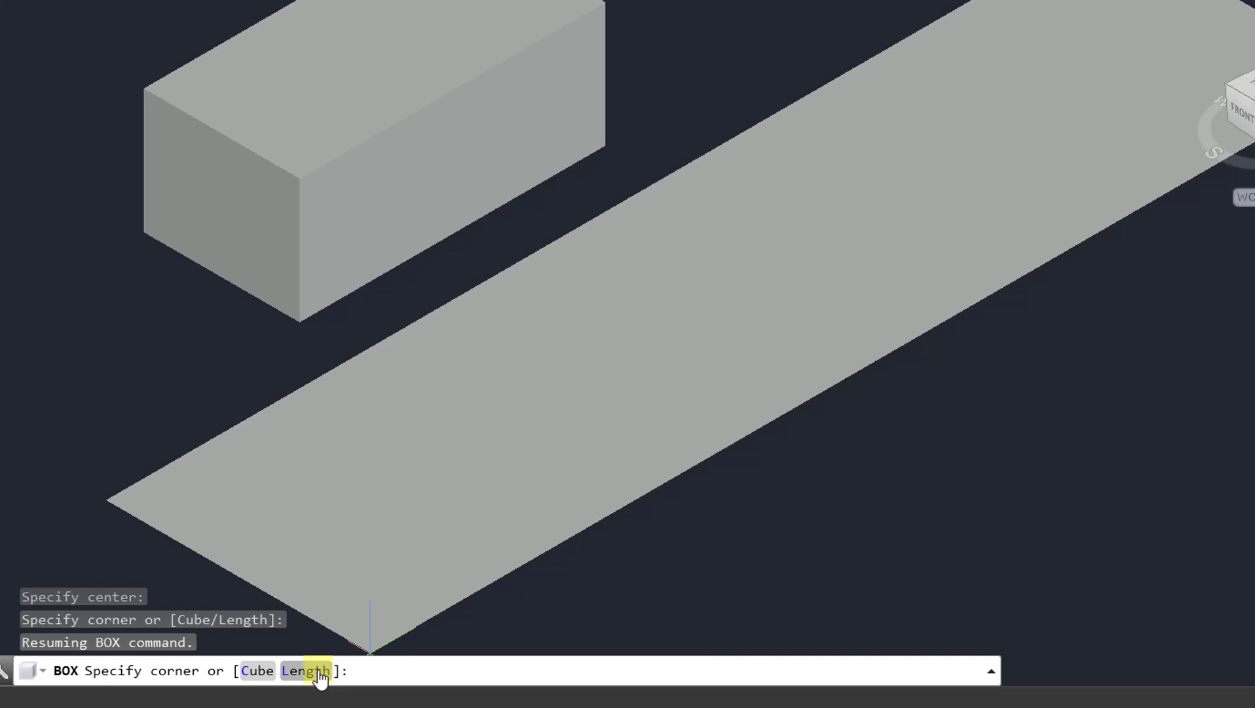
pyautogui.click(254, 669)
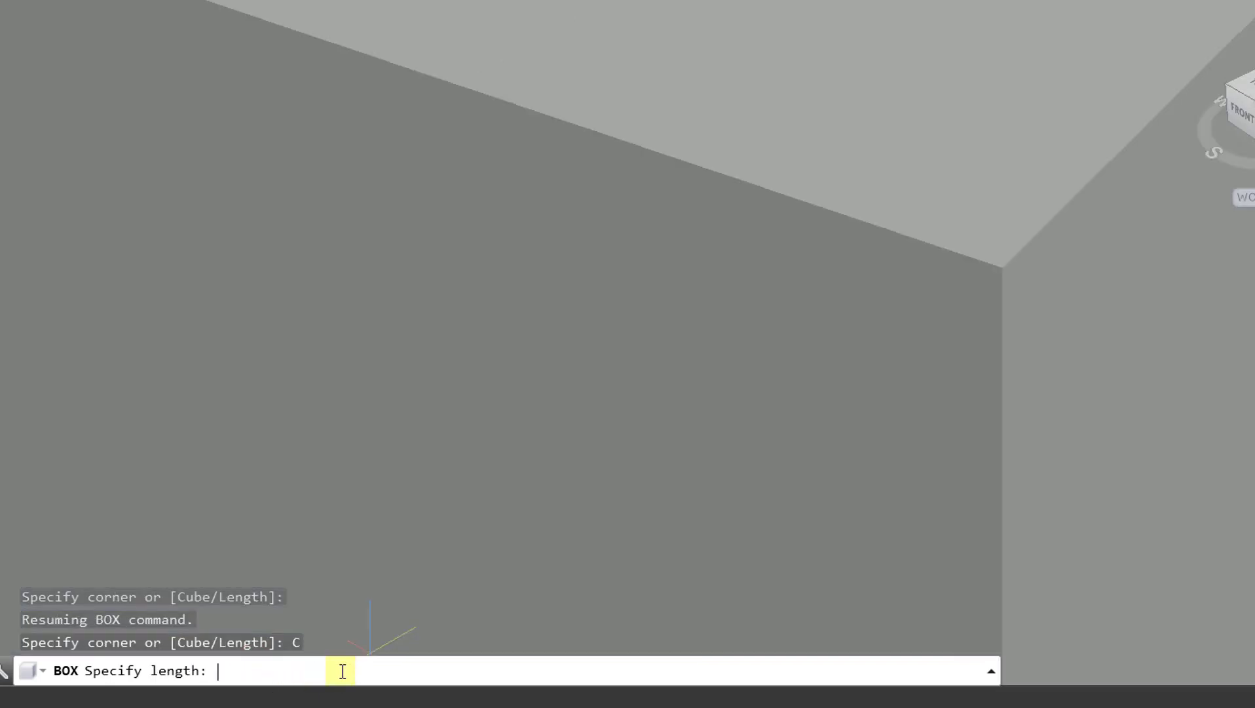
pyautogui.click(342, 670)
pyautogui.press('Return')
pyautogui.scroll(3, 801, 241)
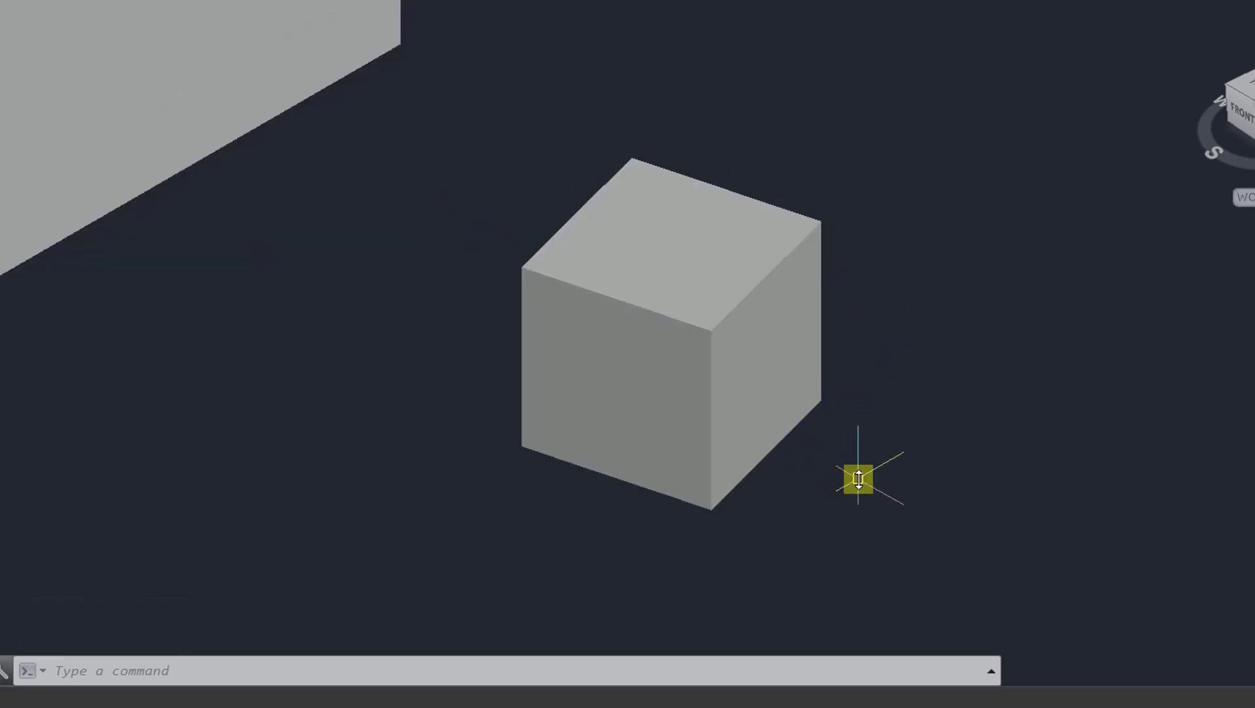
pyautogui.scroll(-2, 858, 478)
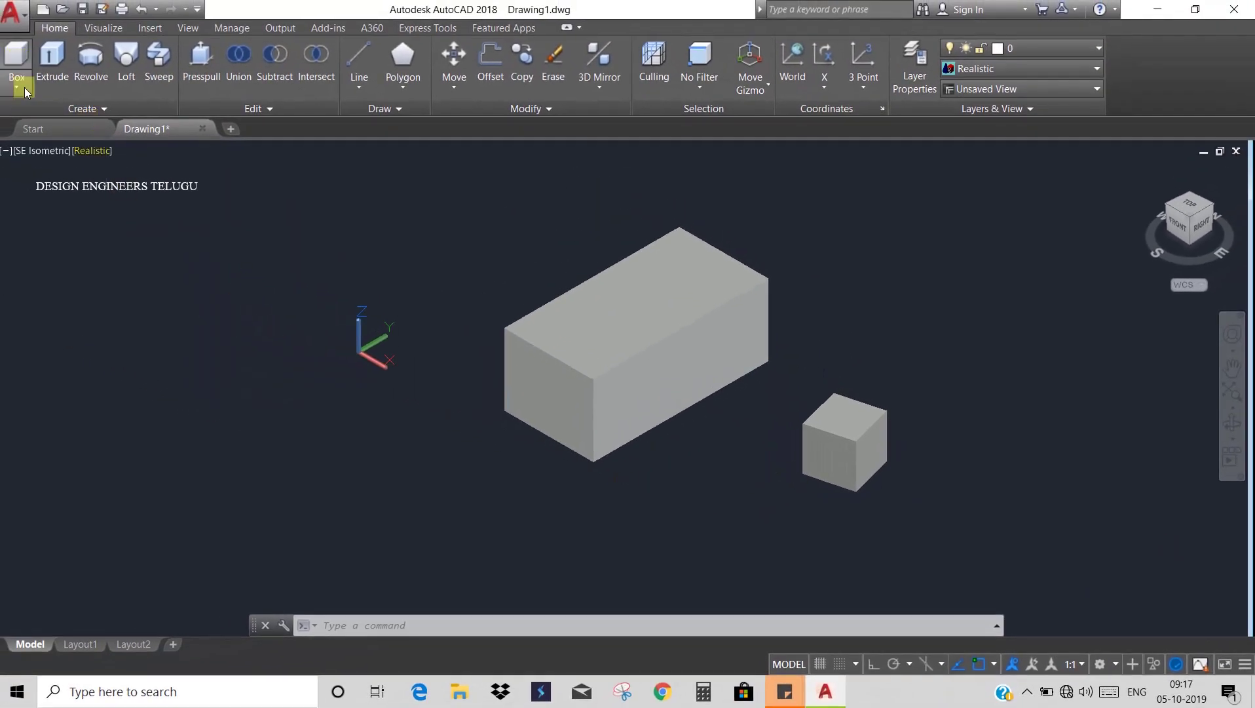
pyautogui.click(26, 92)
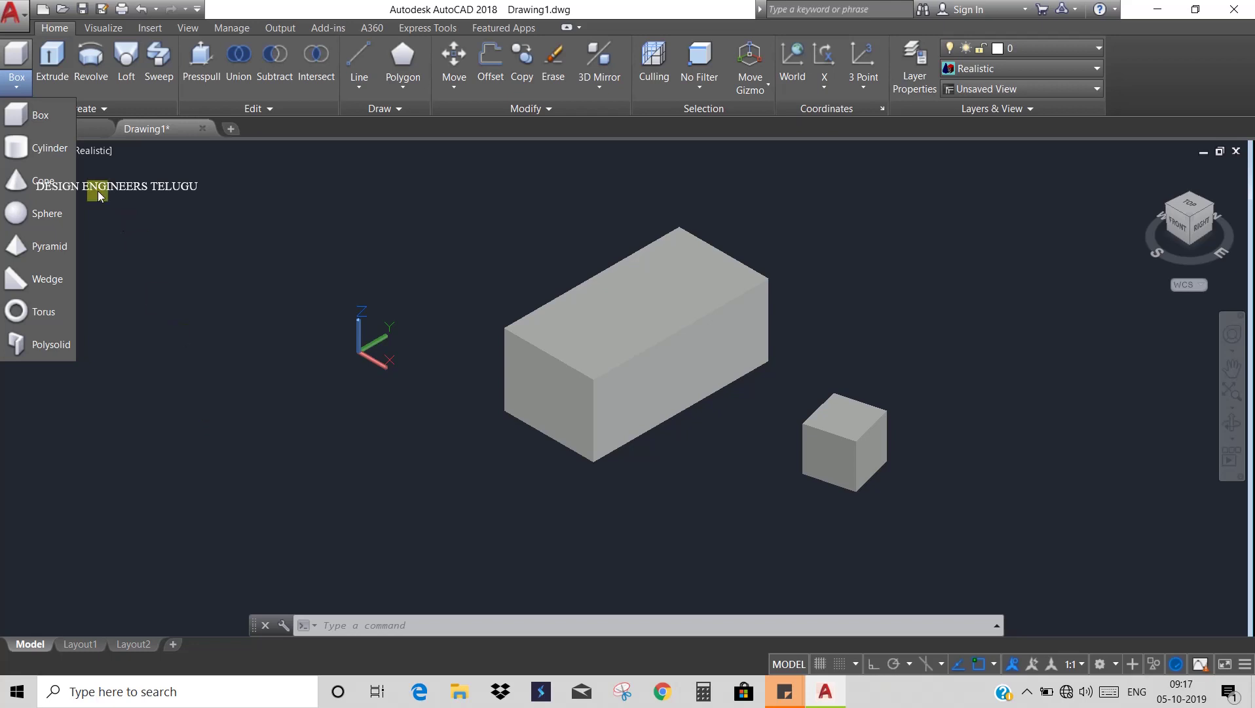
# Step: Draw a cylinder right of the cube by picking its base centre, radius and height
pyautogui.click(352, 627)
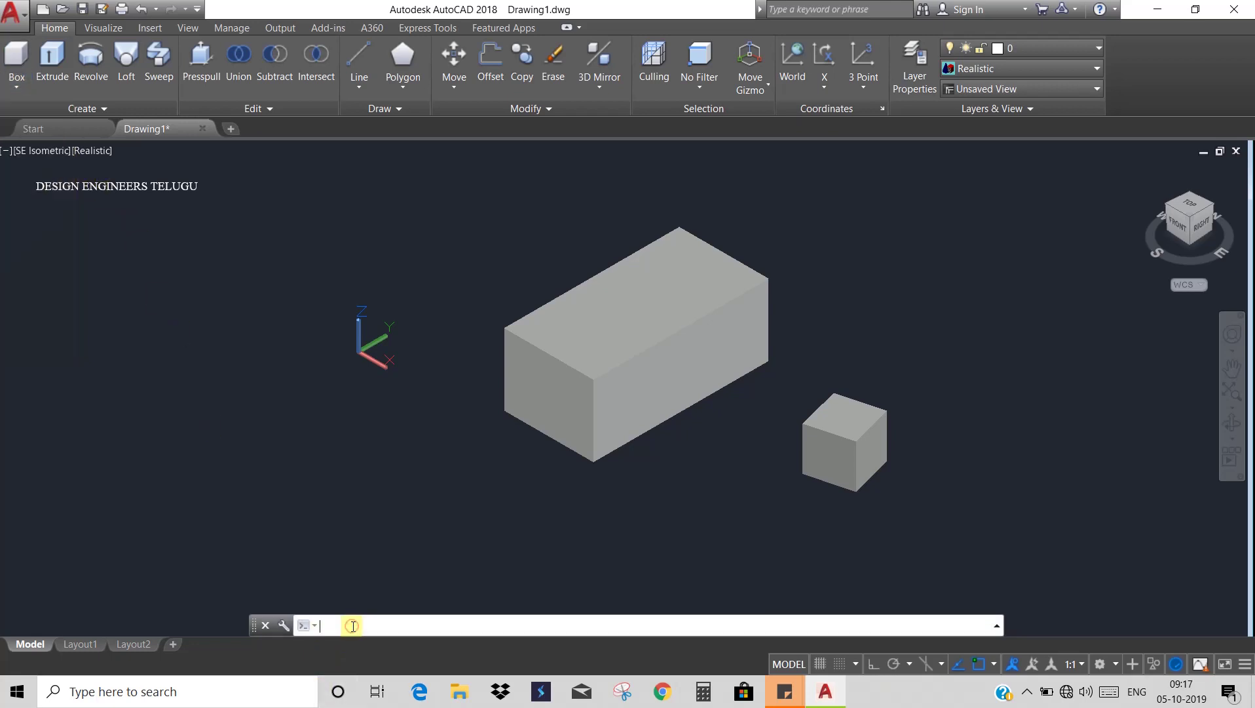
pyautogui.write('cyl')
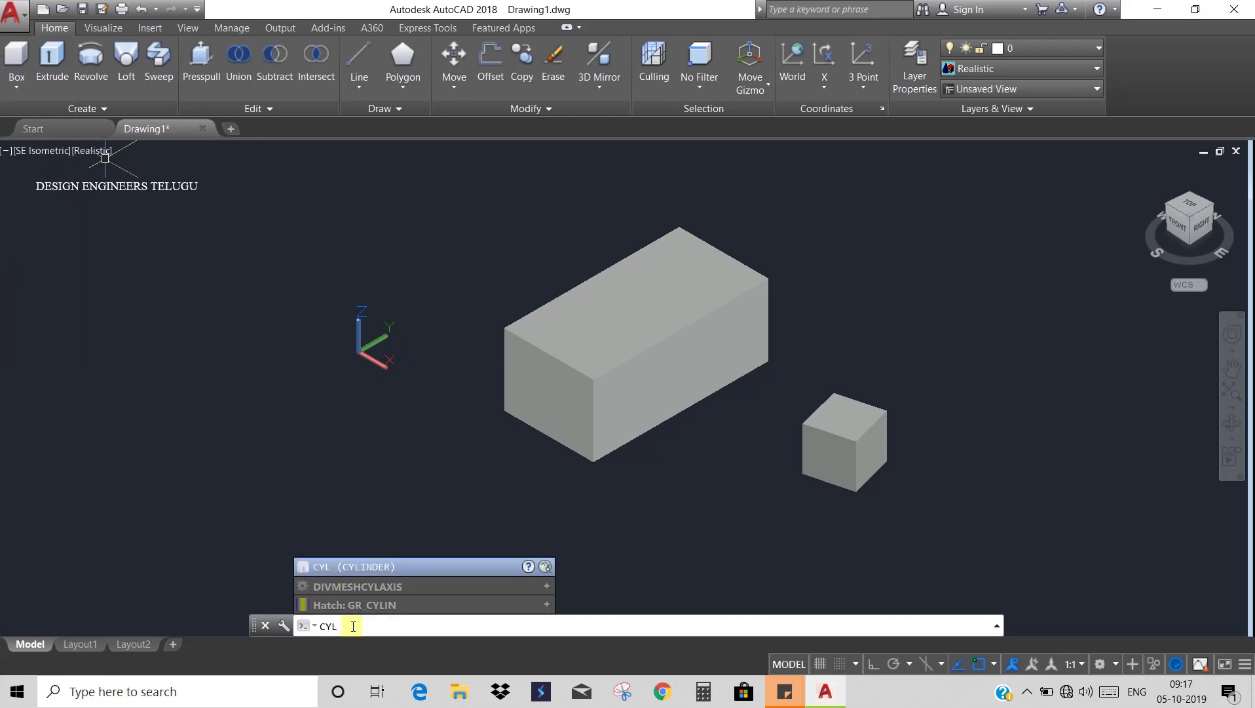
pyautogui.press('Return')
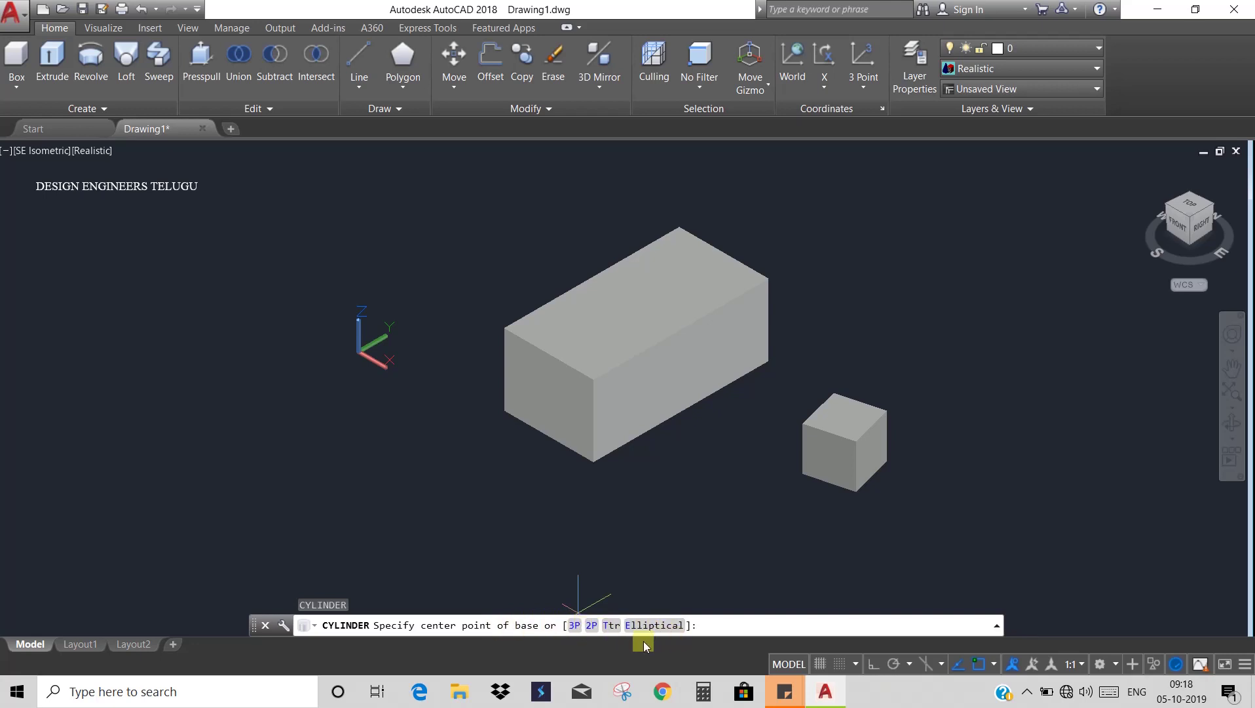
pyautogui.moveTo(669, 527); pyautogui.dragTo(487, 451, button='middle')
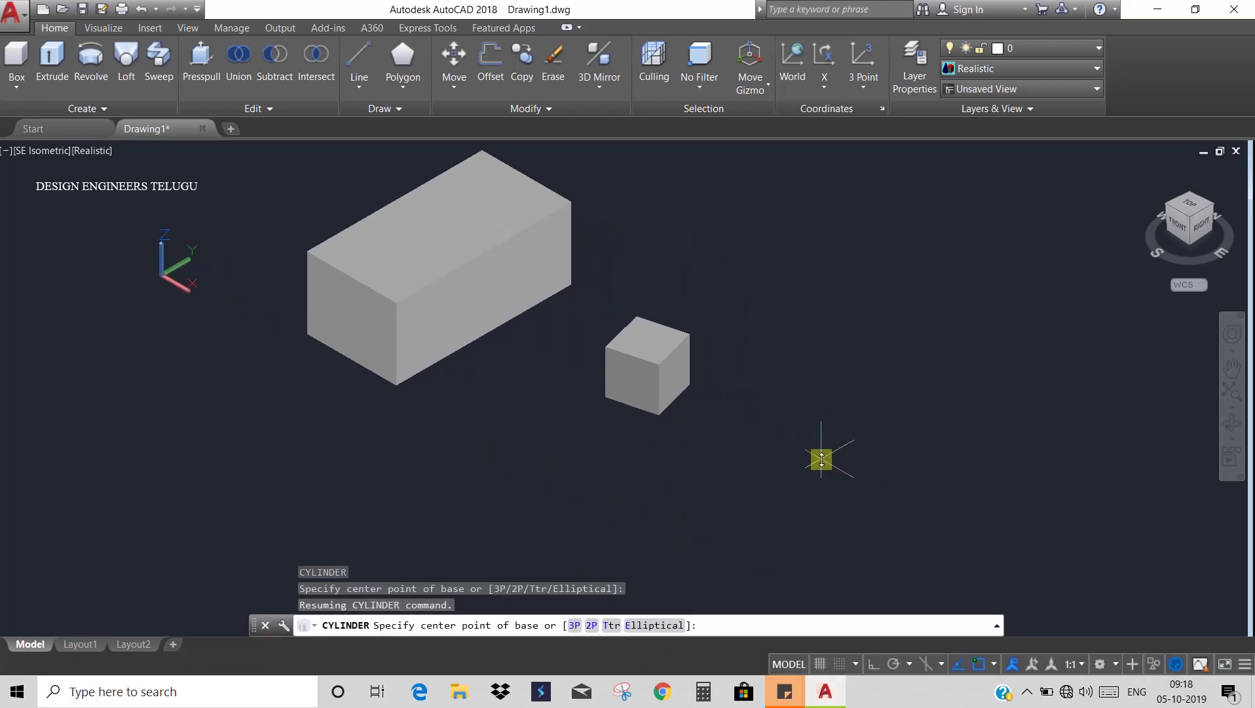
pyautogui.click(821, 459)
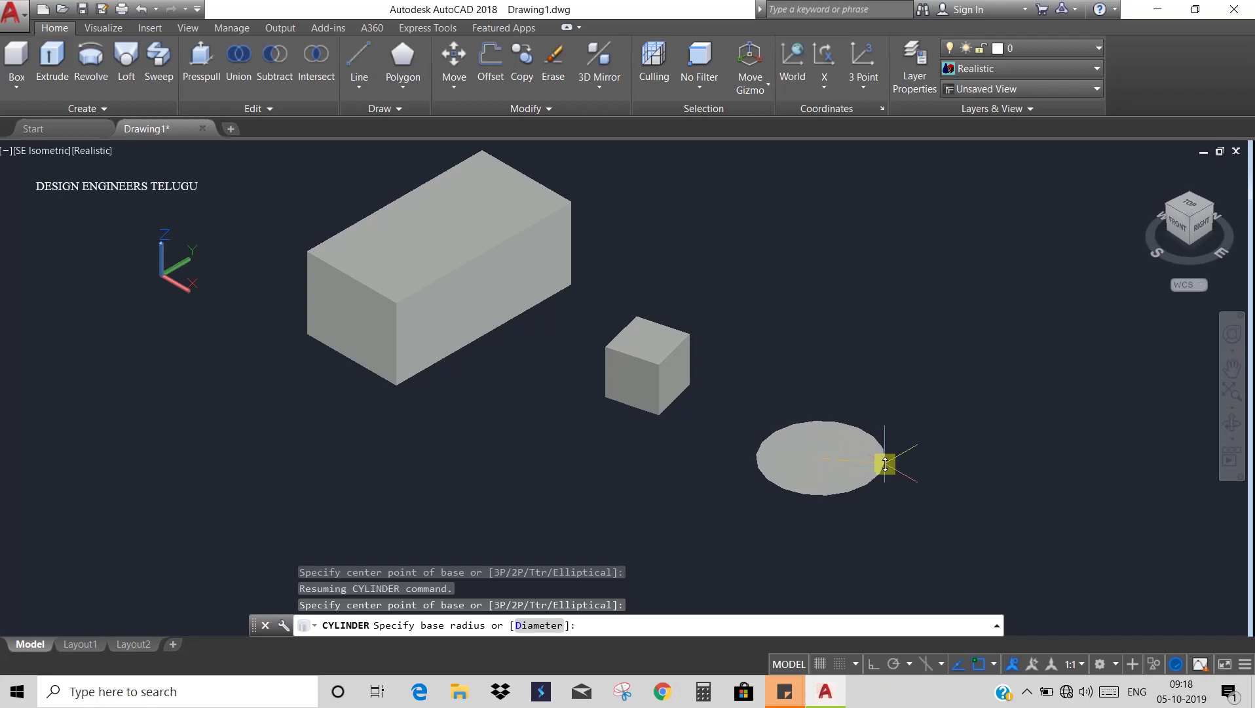
pyautogui.click(885, 464)
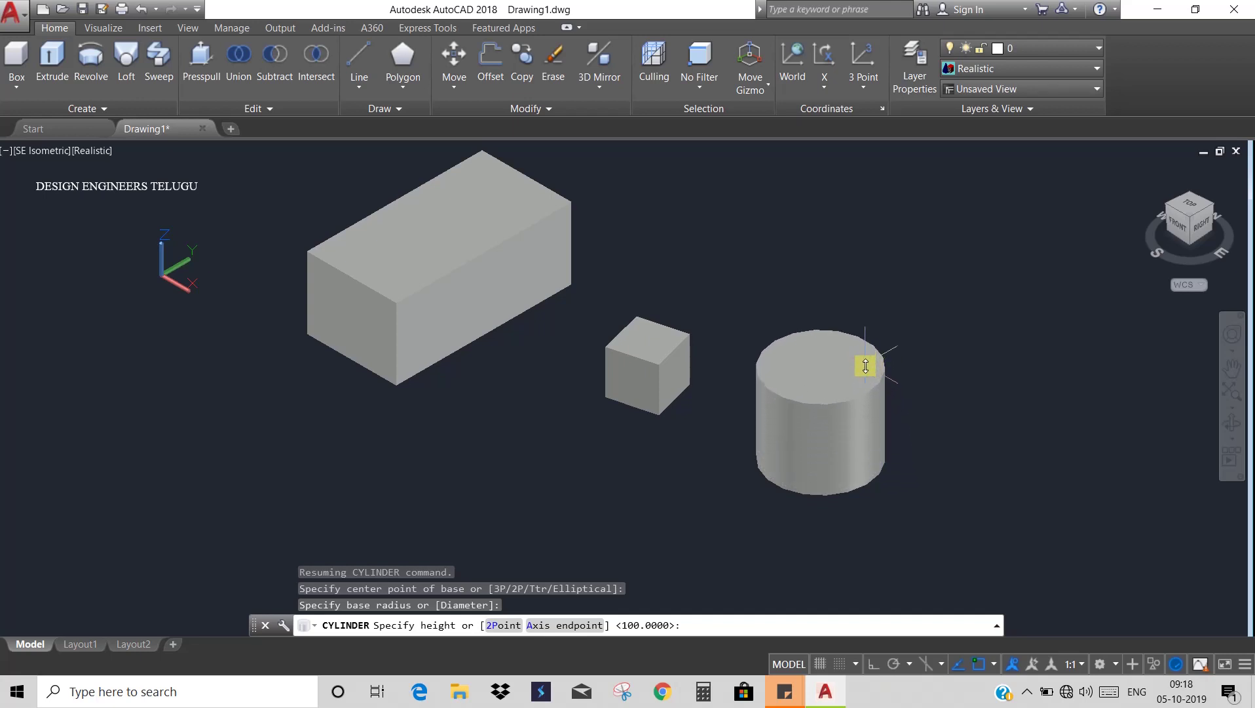
pyautogui.click(864, 355)
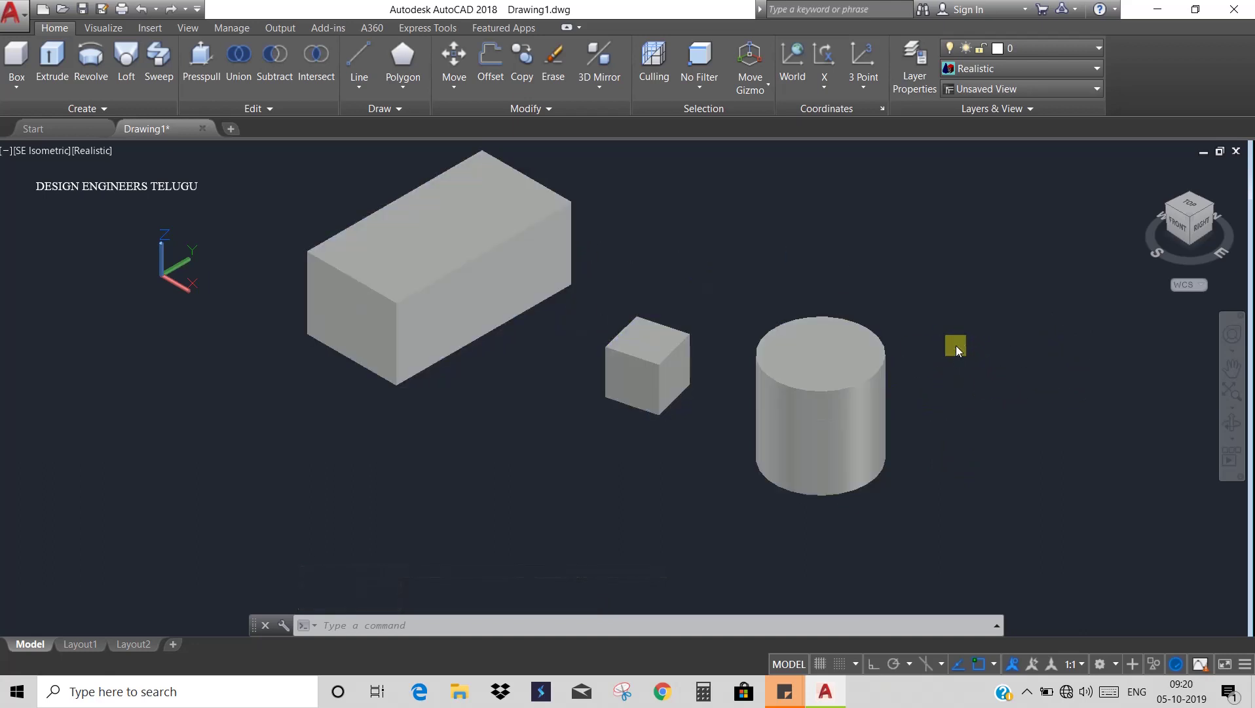
pyautogui.moveTo(952, 347); pyautogui.dragTo(943, 396, button='middle')
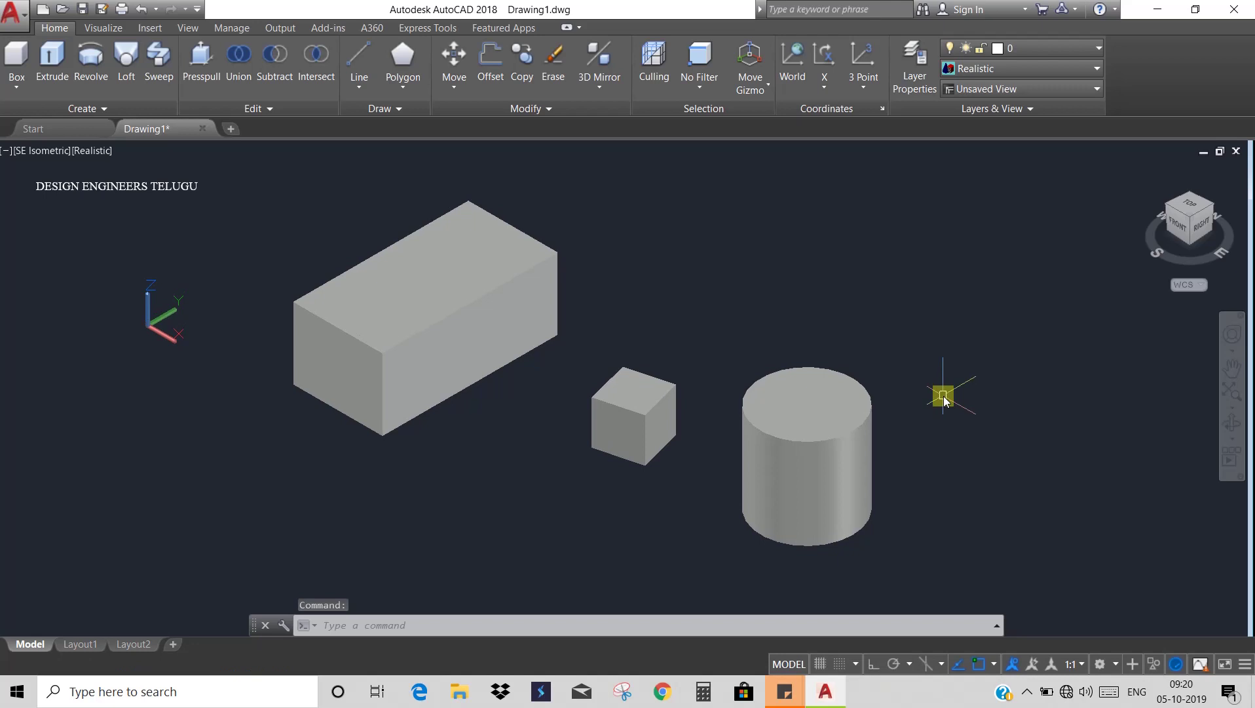
# Step: Create a new layer named 1 and give it the colour red
pyautogui.click(916, 77)
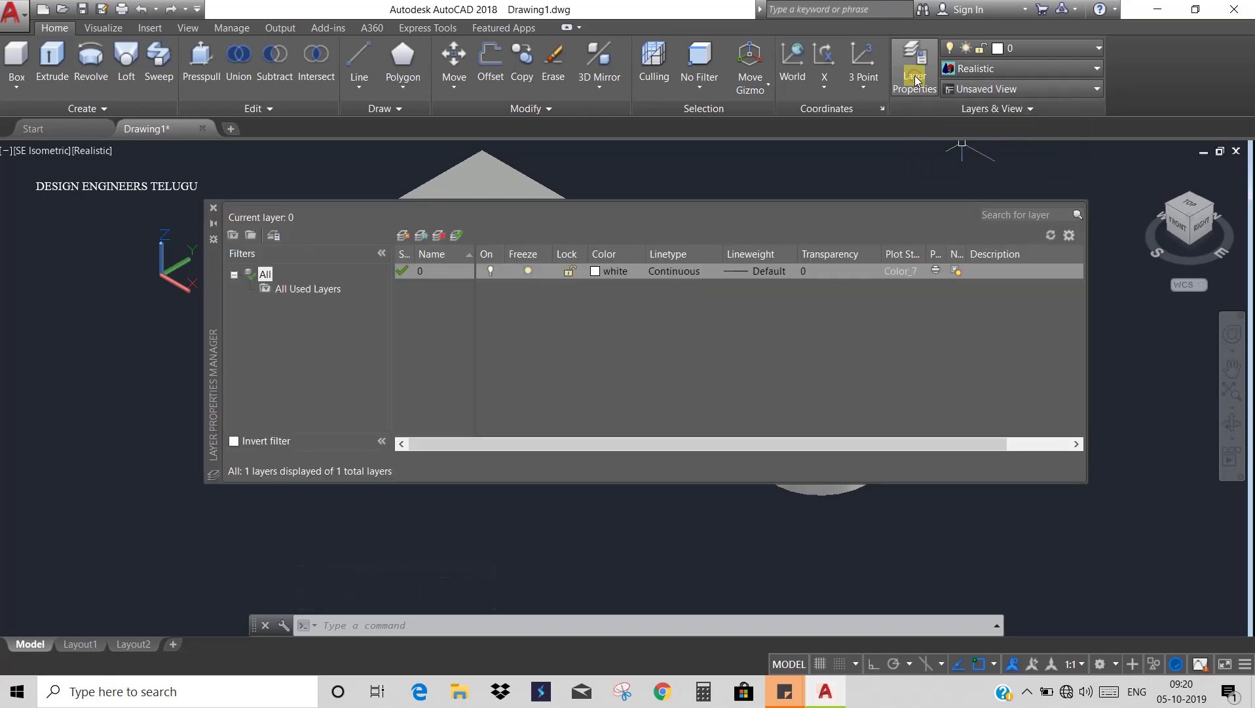
pyautogui.click(403, 236)
pyautogui.write('1')
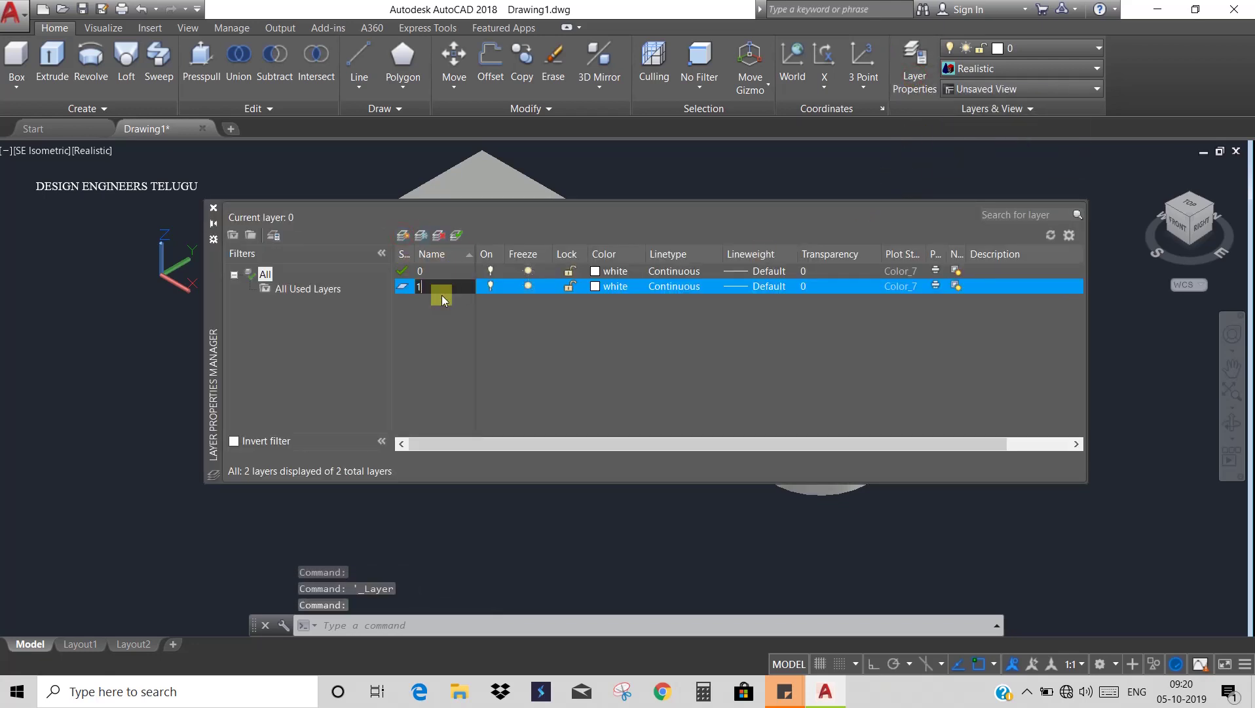
pyautogui.click(600, 289)
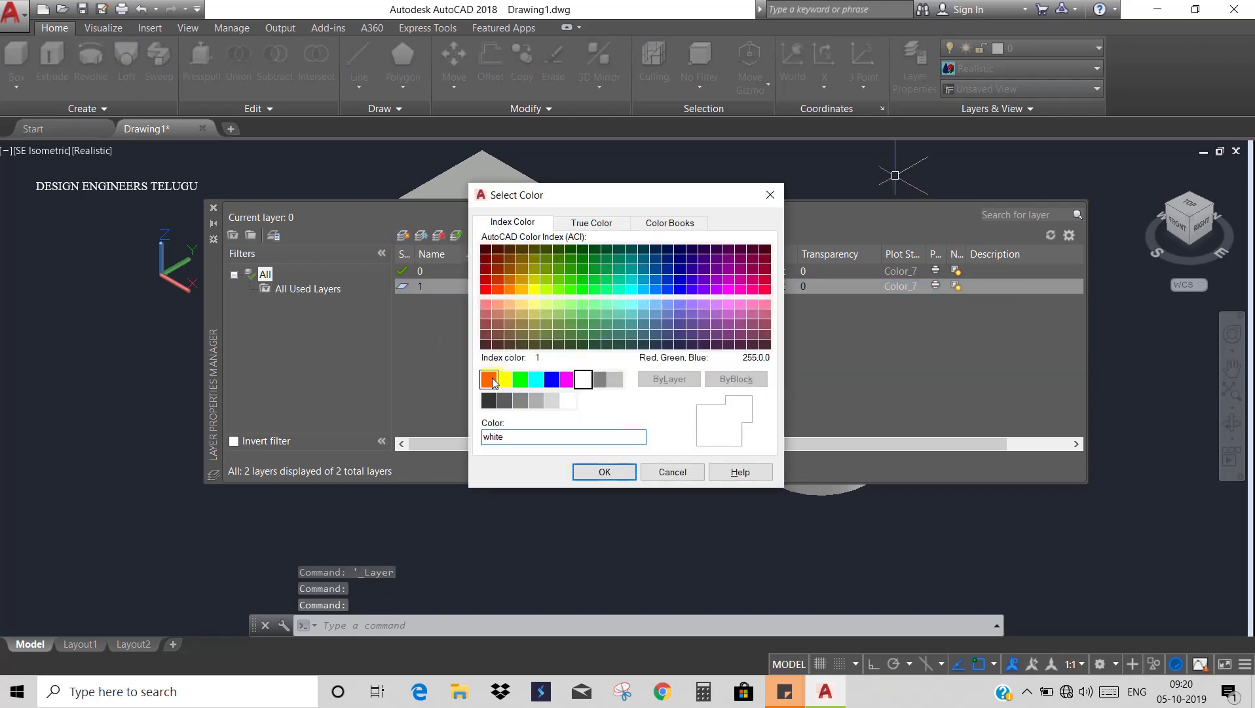
pyautogui.click(489, 379)
pyautogui.click(604, 472)
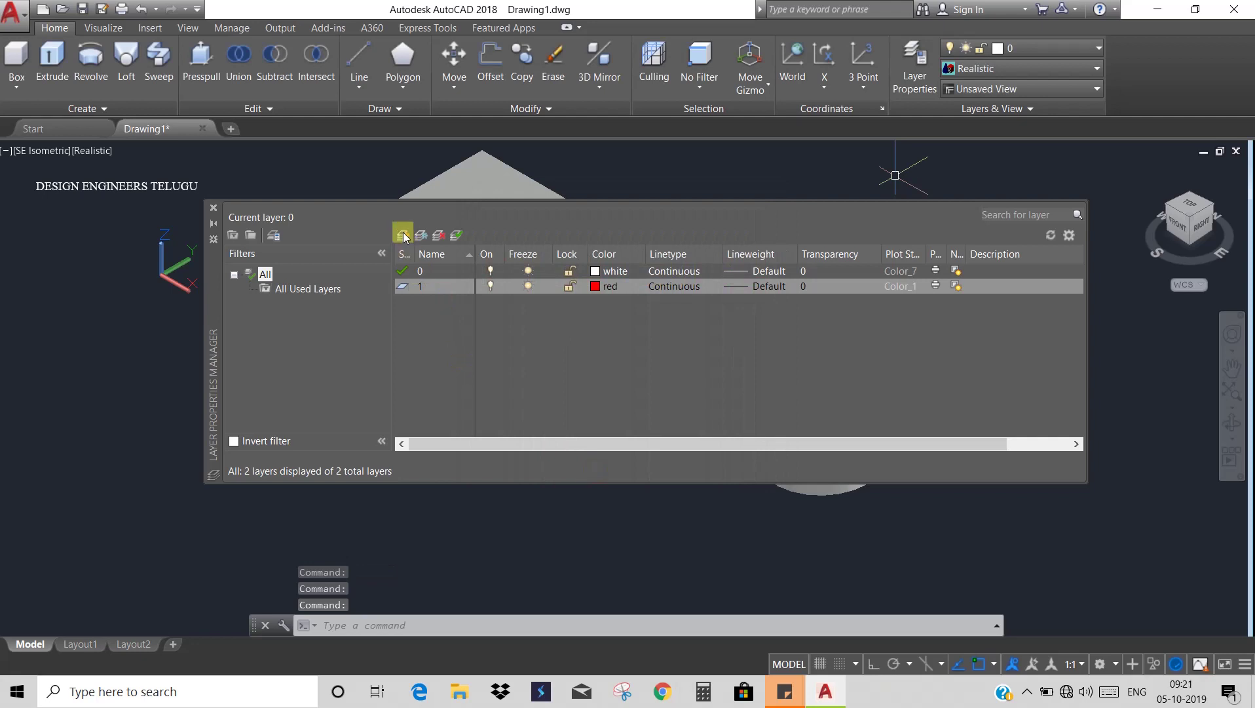
# Step: Add a green layer Layer1 and close the Layer Properties Manager
pyautogui.click(404, 236)
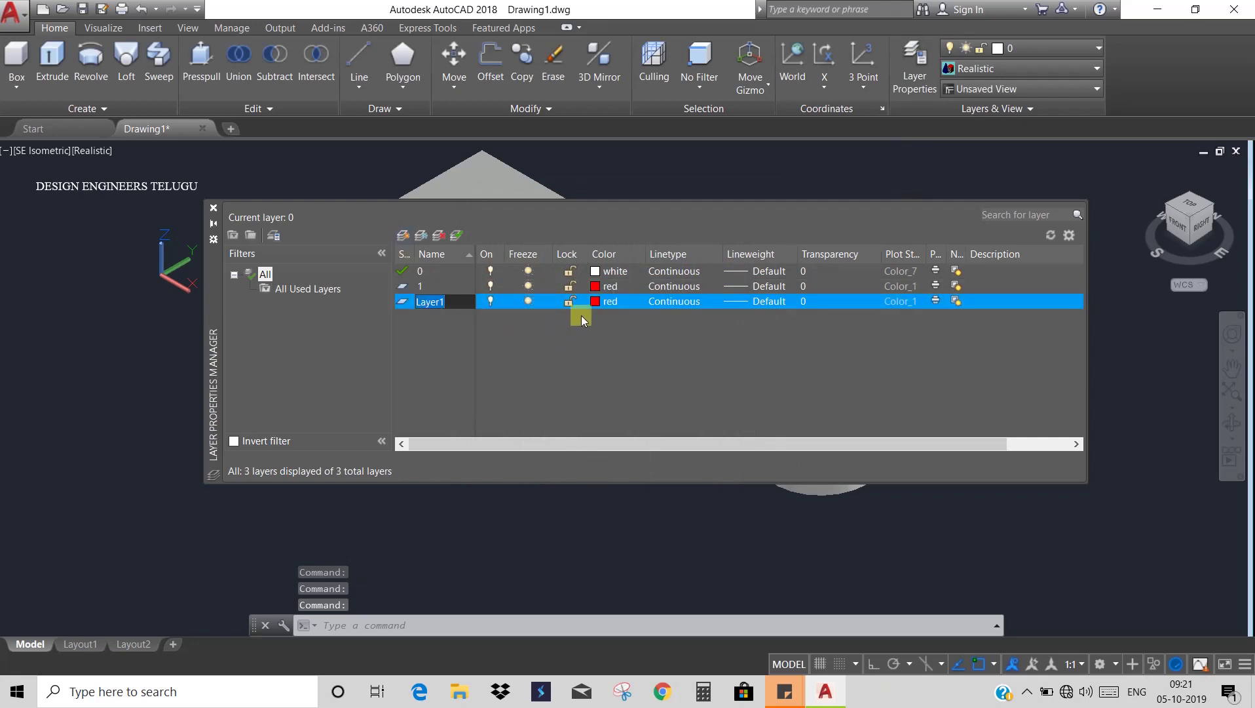
pyautogui.click(596, 303)
pyautogui.click(520, 379)
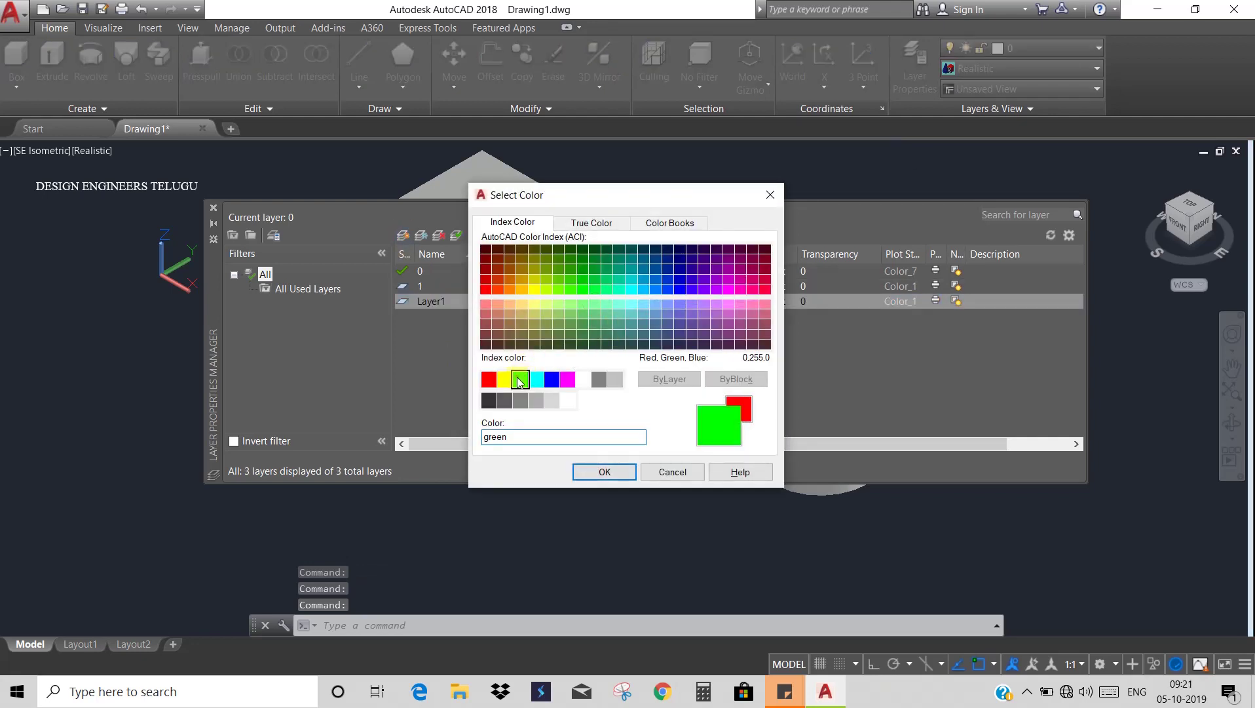
pyautogui.click(625, 474)
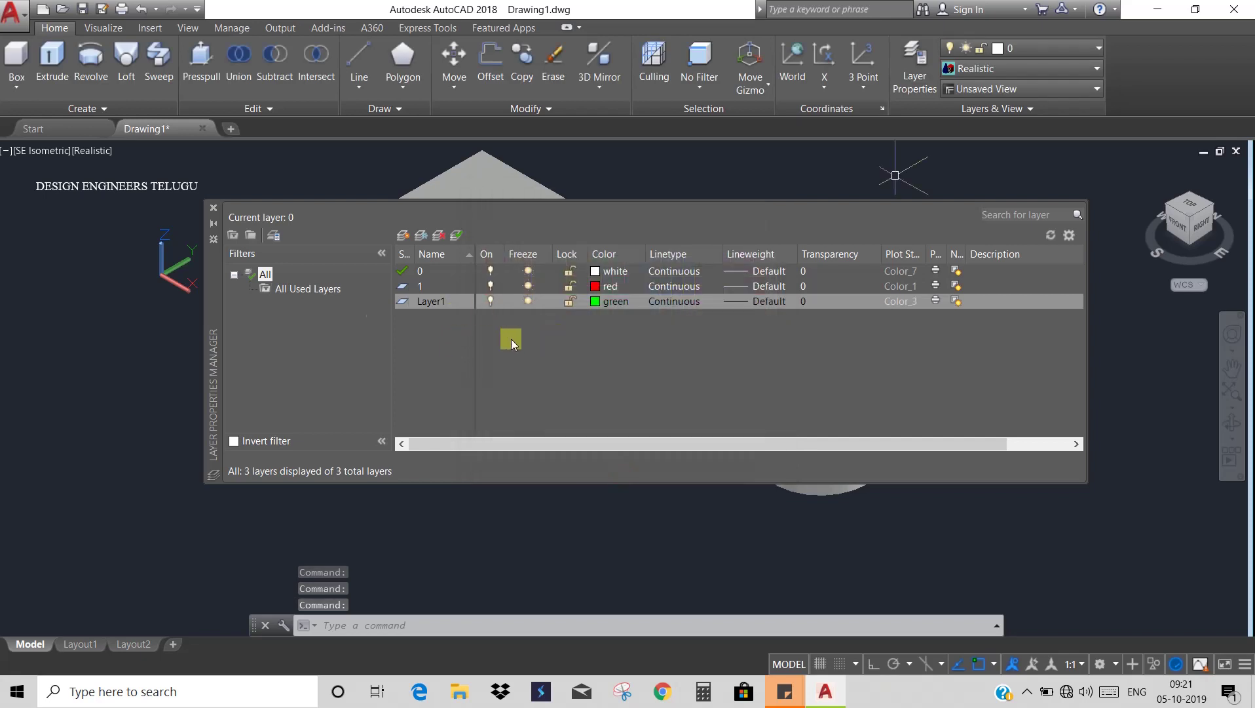
pyautogui.click(213, 207)
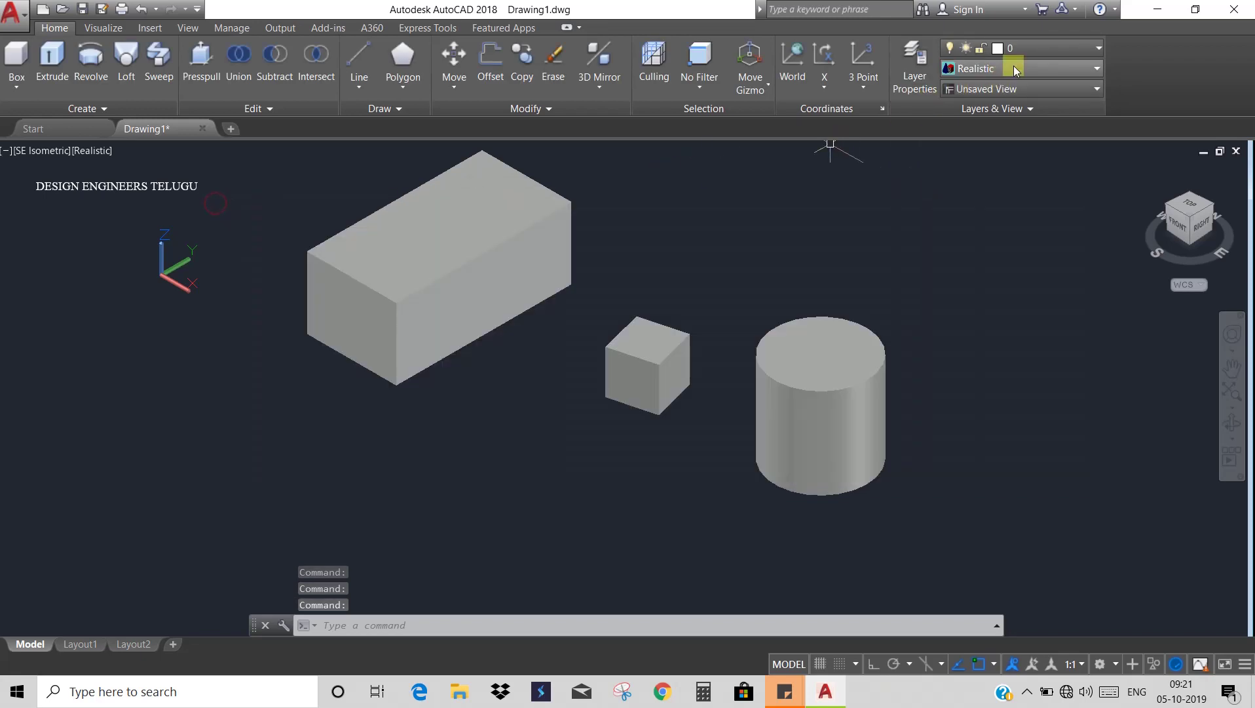
# Step: Make layer 1 current and draw a red box solid to the upper right of the cylinder
pyautogui.click(1028, 50)
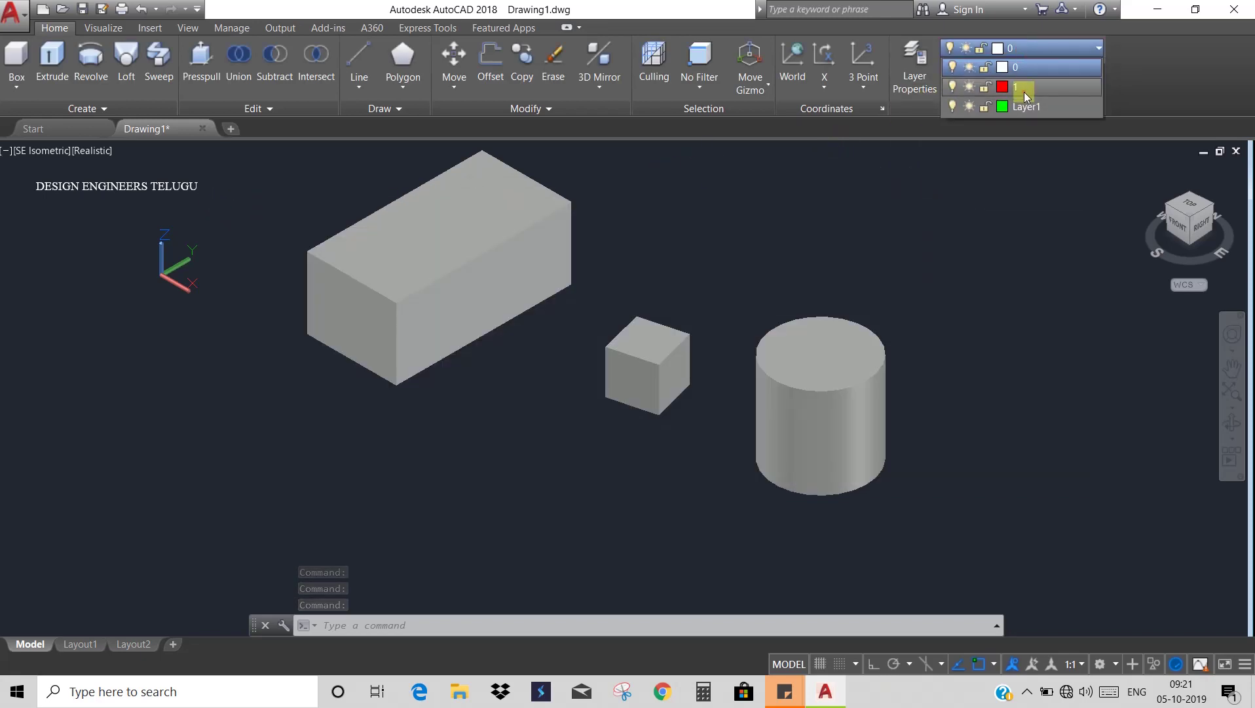
pyautogui.click(1024, 92)
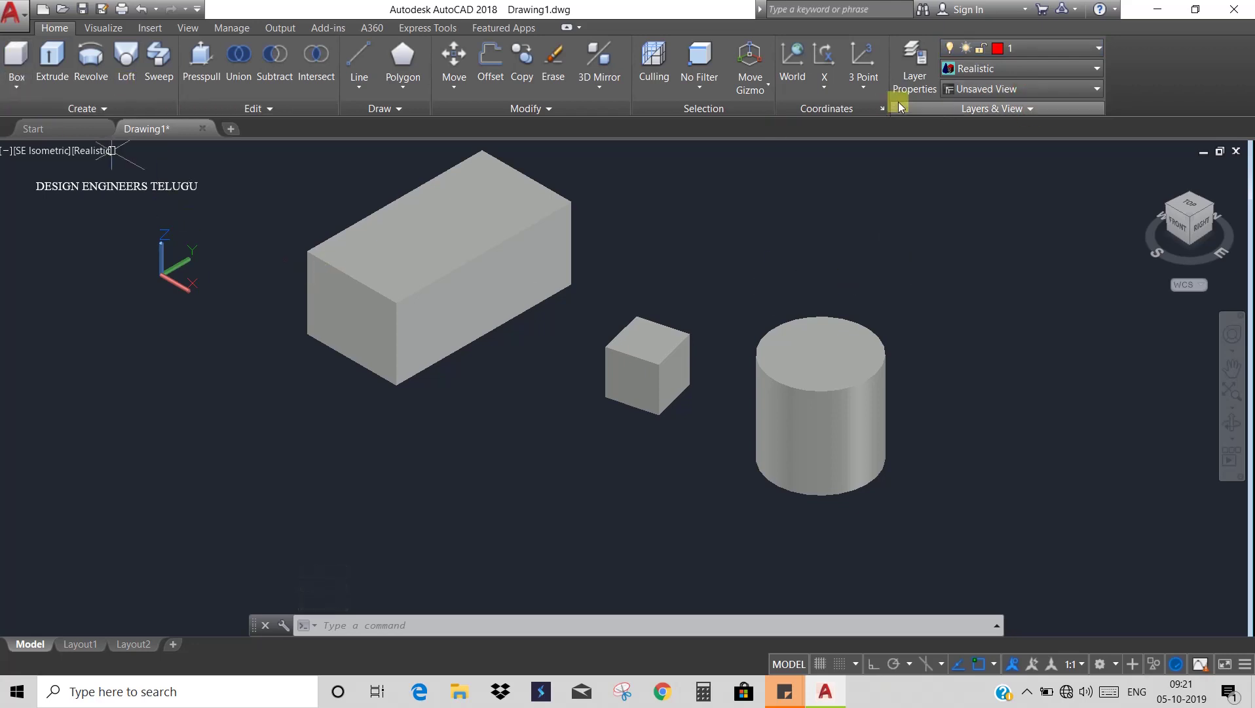
pyautogui.click(16, 58)
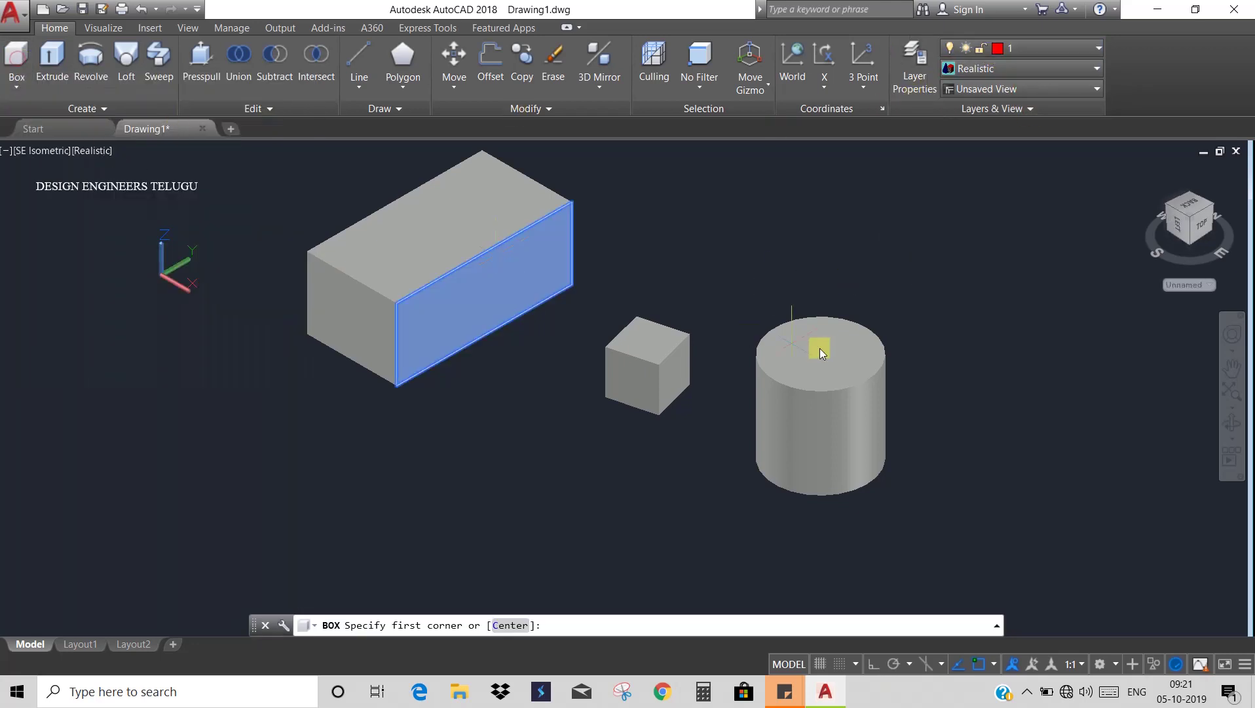
pyautogui.click(883, 246)
pyautogui.click(1042, 295)
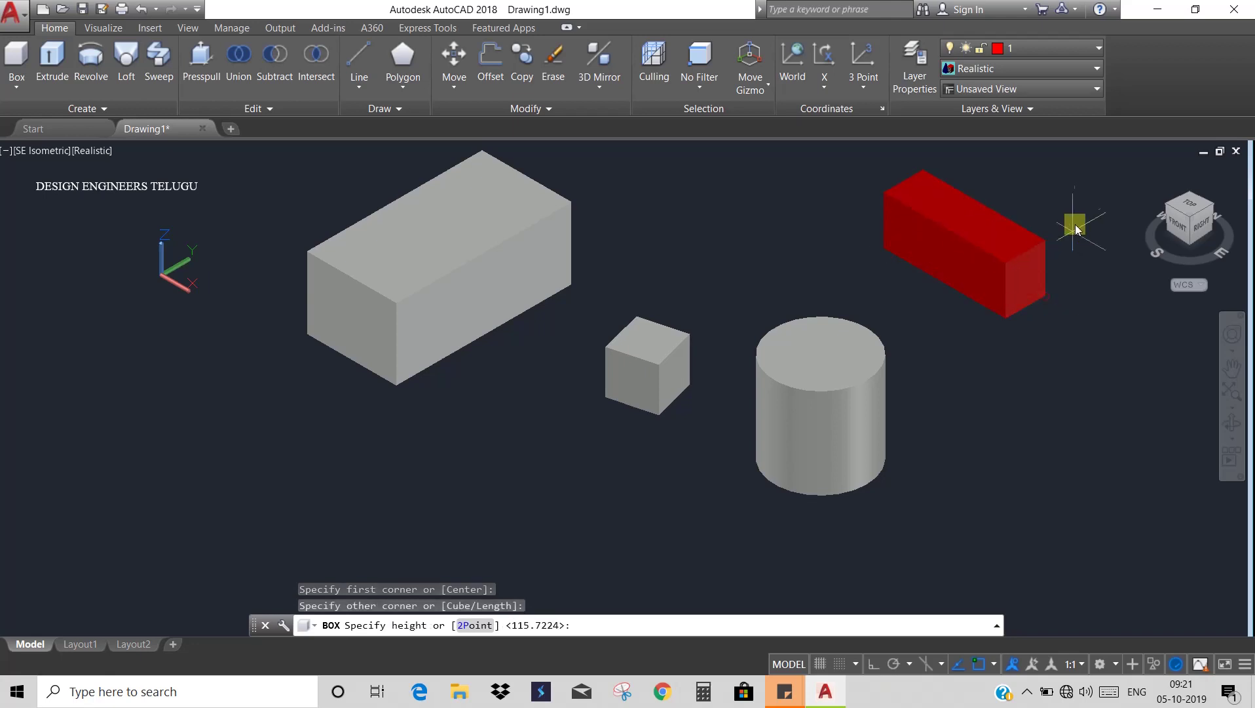
pyautogui.click(1077, 199)
pyautogui.moveTo(1051, 239); pyautogui.dragTo(1009, 303, button='middle')
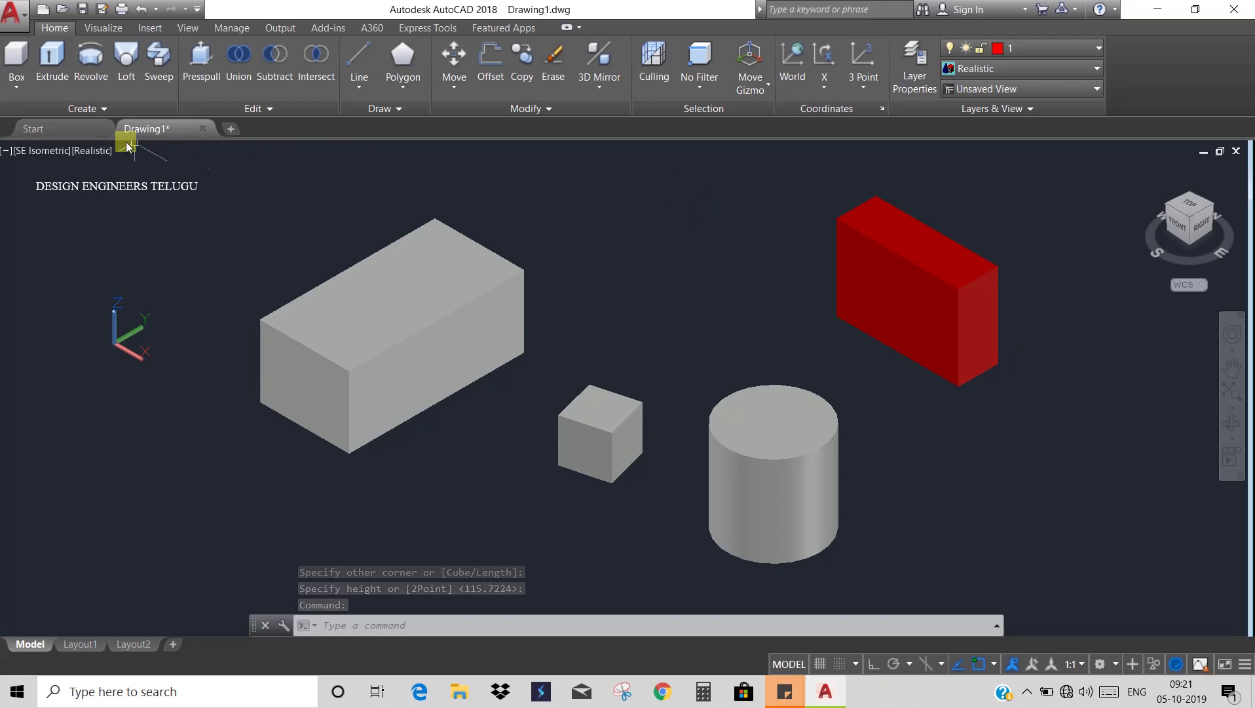
pyautogui.click(17, 89)
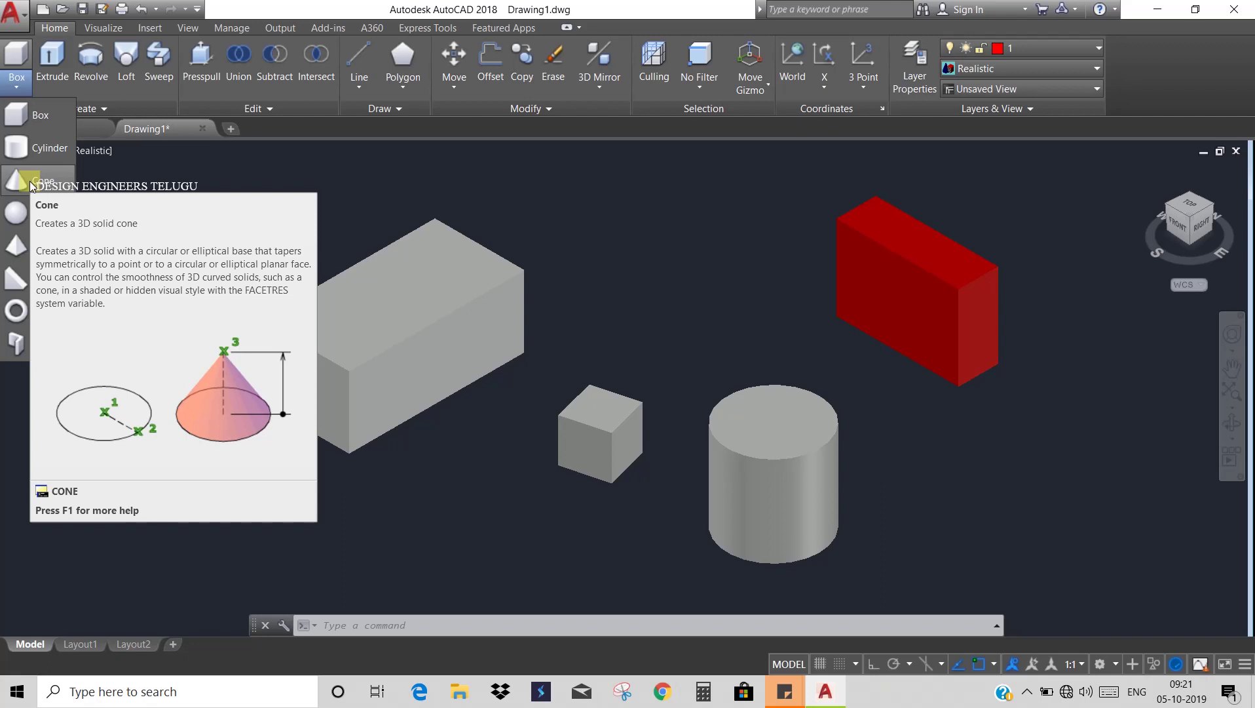
# Step: Draw a red cone 150 units tall to the right of the grey cylinder
pyautogui.click(30, 185)
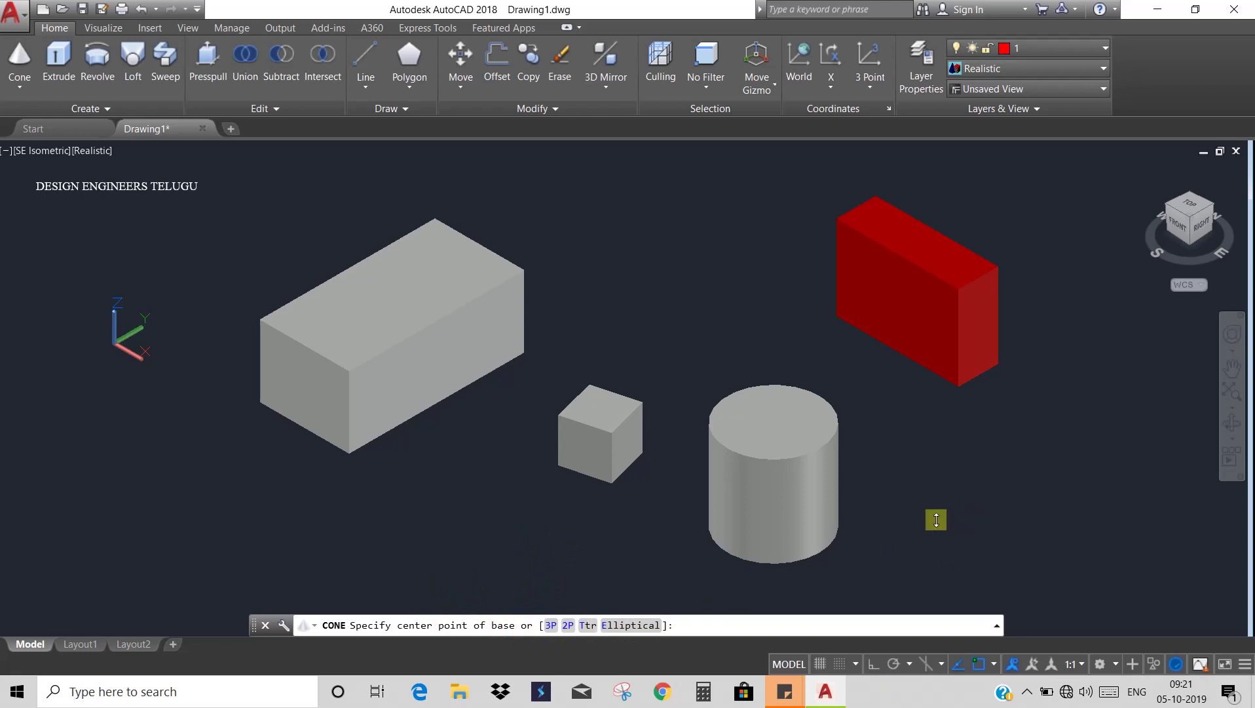
pyautogui.moveTo(936, 520); pyautogui.dragTo(714, 461, button='middle')
pyautogui.click(749, 484)
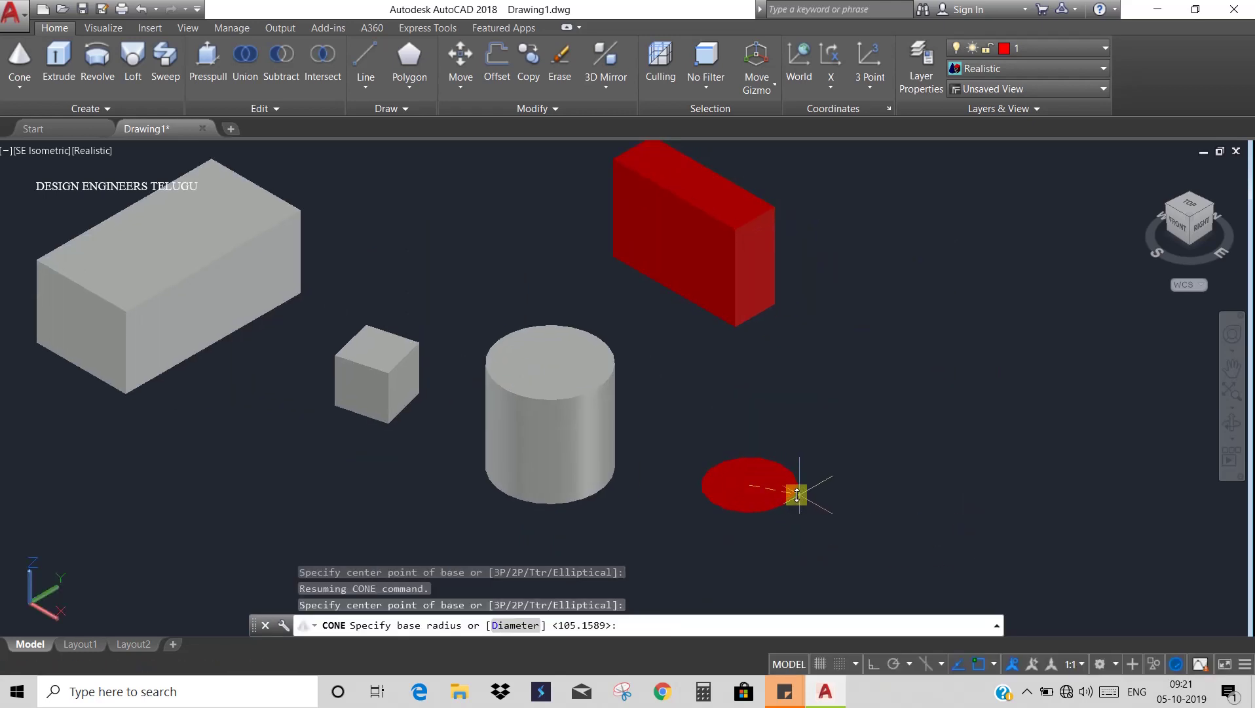
pyautogui.click(824, 485)
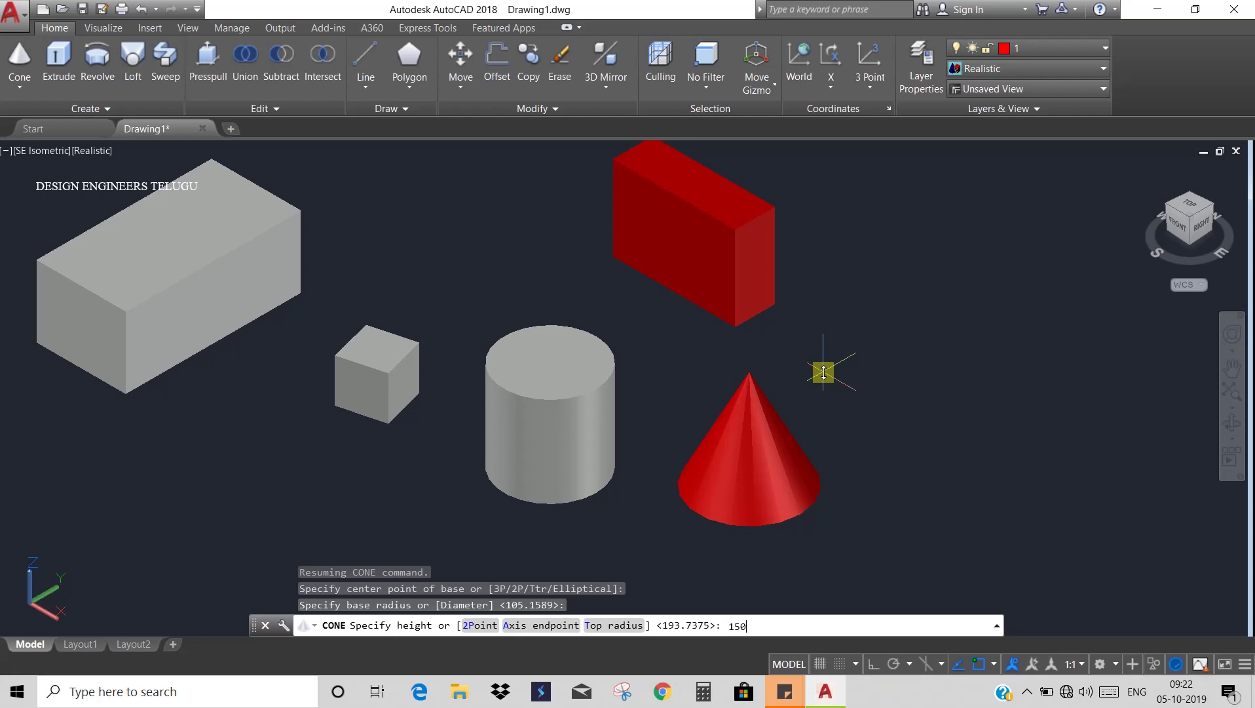
pyautogui.press('Return')
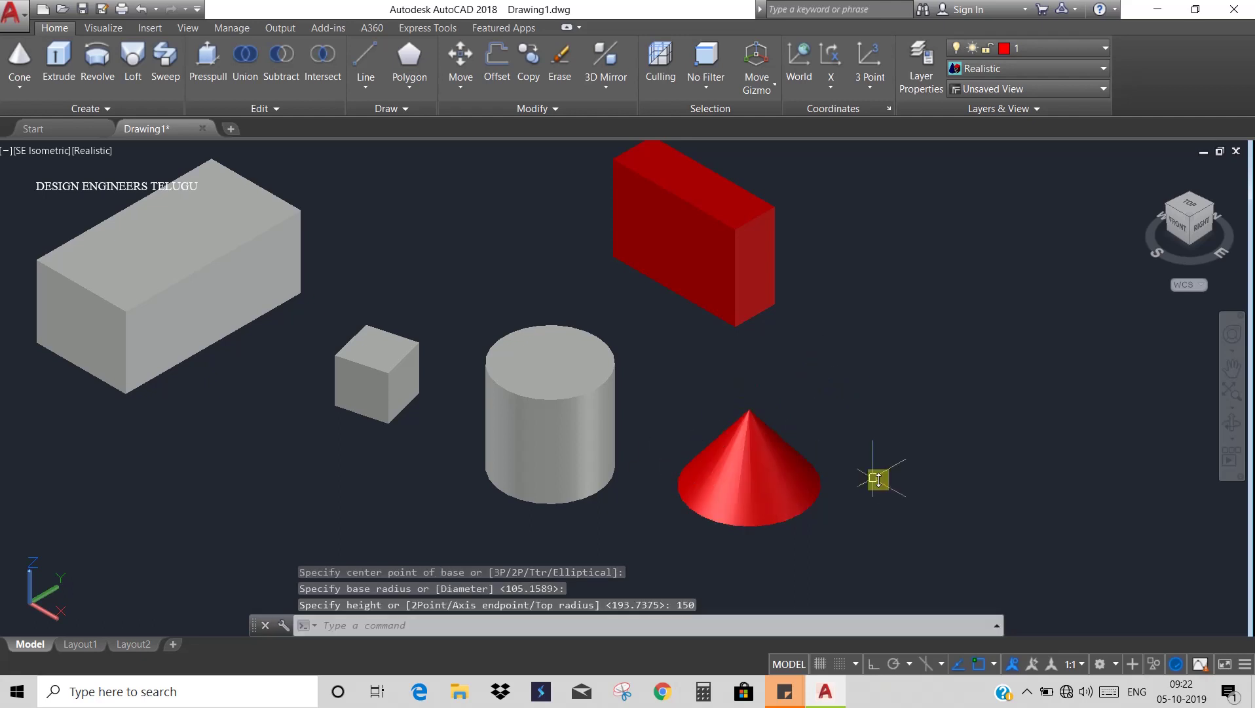
pyautogui.press('Escape')
pyautogui.press('Escape')
pyautogui.click(888, 363)
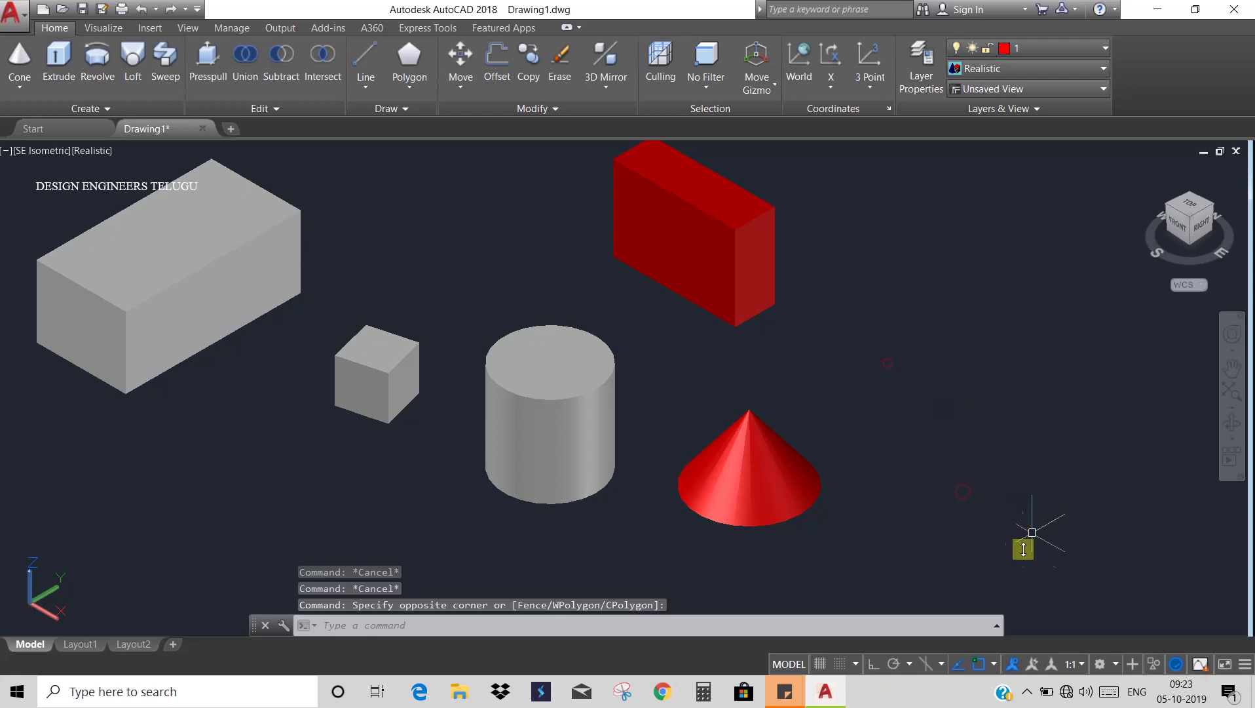
# Step: Draw a second, larger red cone with its height set by the 2Point option
pyautogui.click(19, 60)
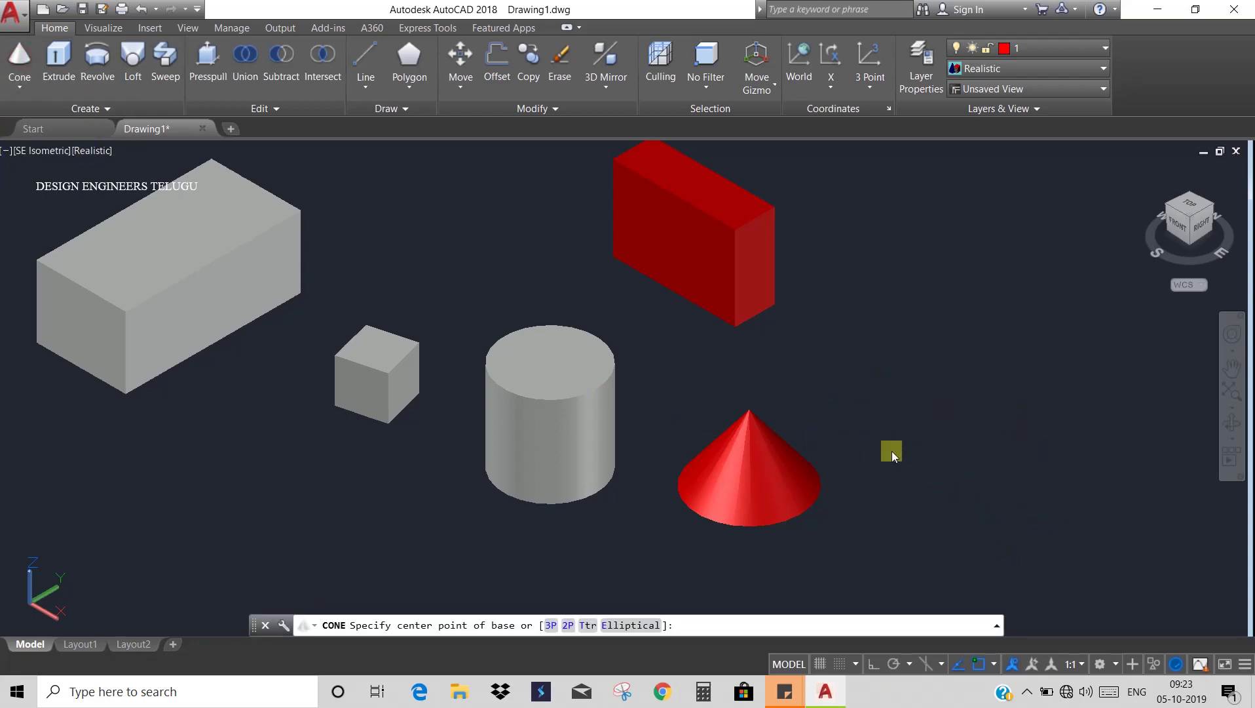
pyautogui.moveTo(888, 447); pyautogui.dragTo(659, 445, button='middle')
pyautogui.click(793, 395)
pyautogui.click(907, 415)
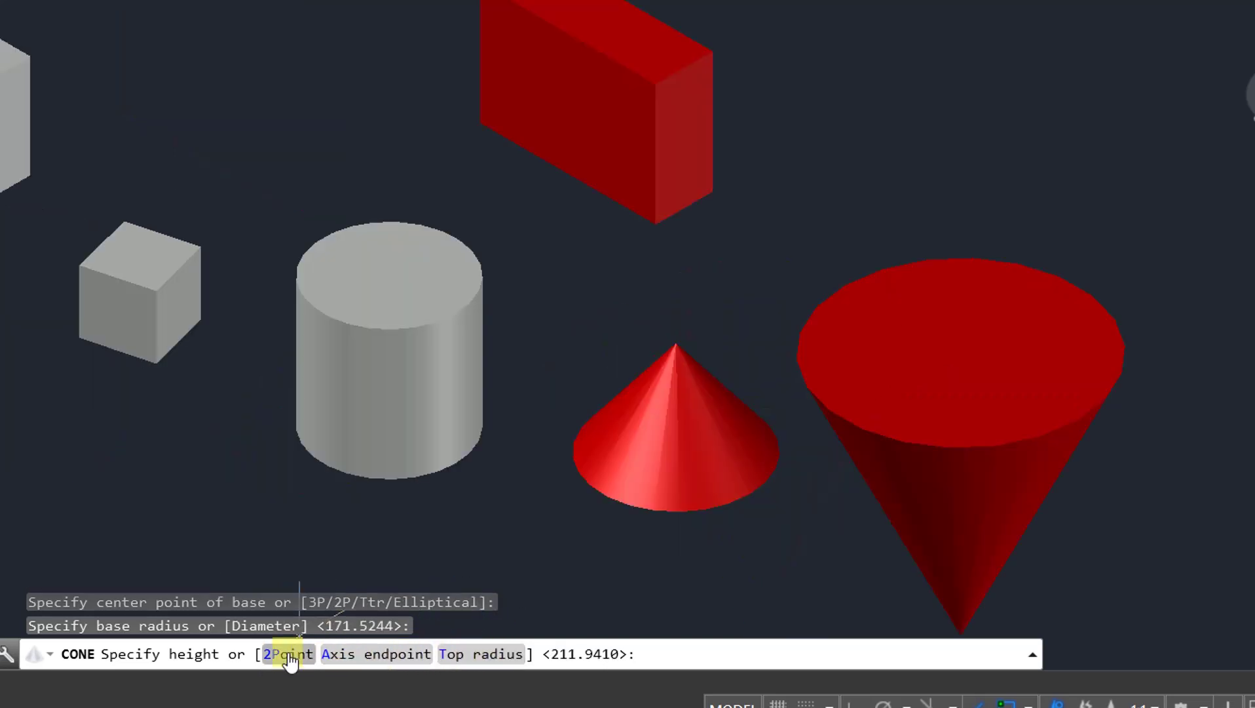
pyautogui.click(290, 655)
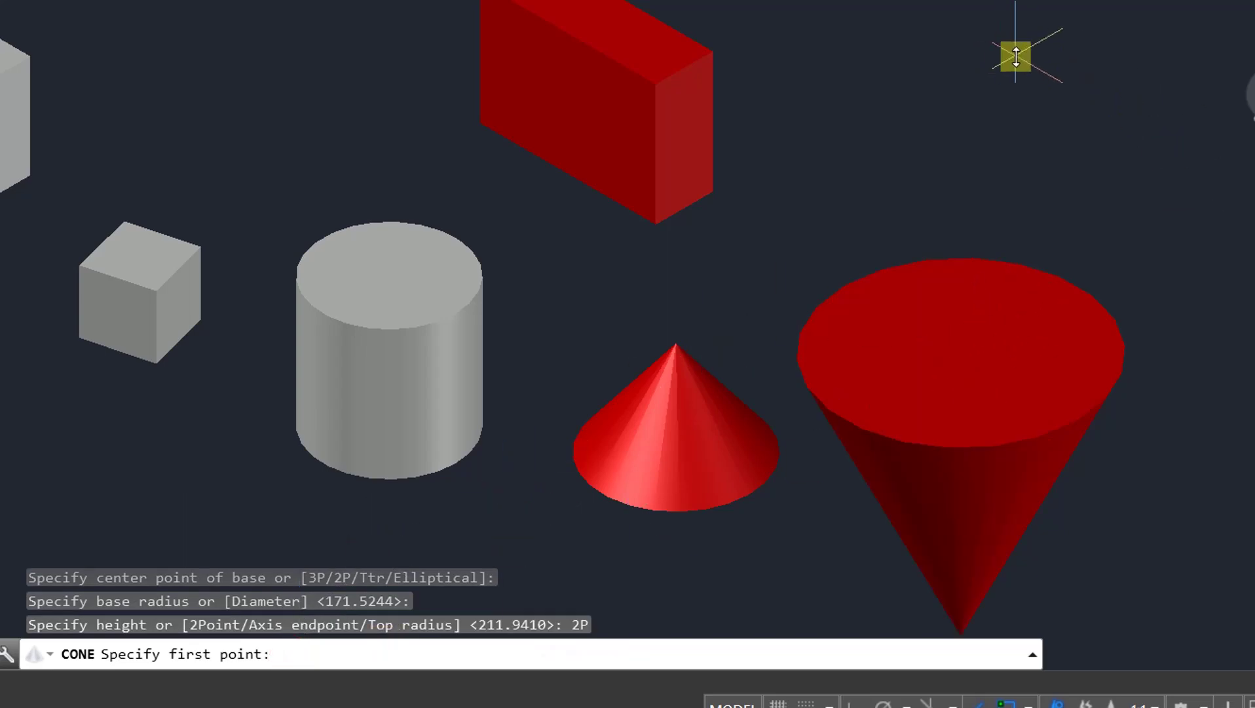
pyautogui.click(1045, 41)
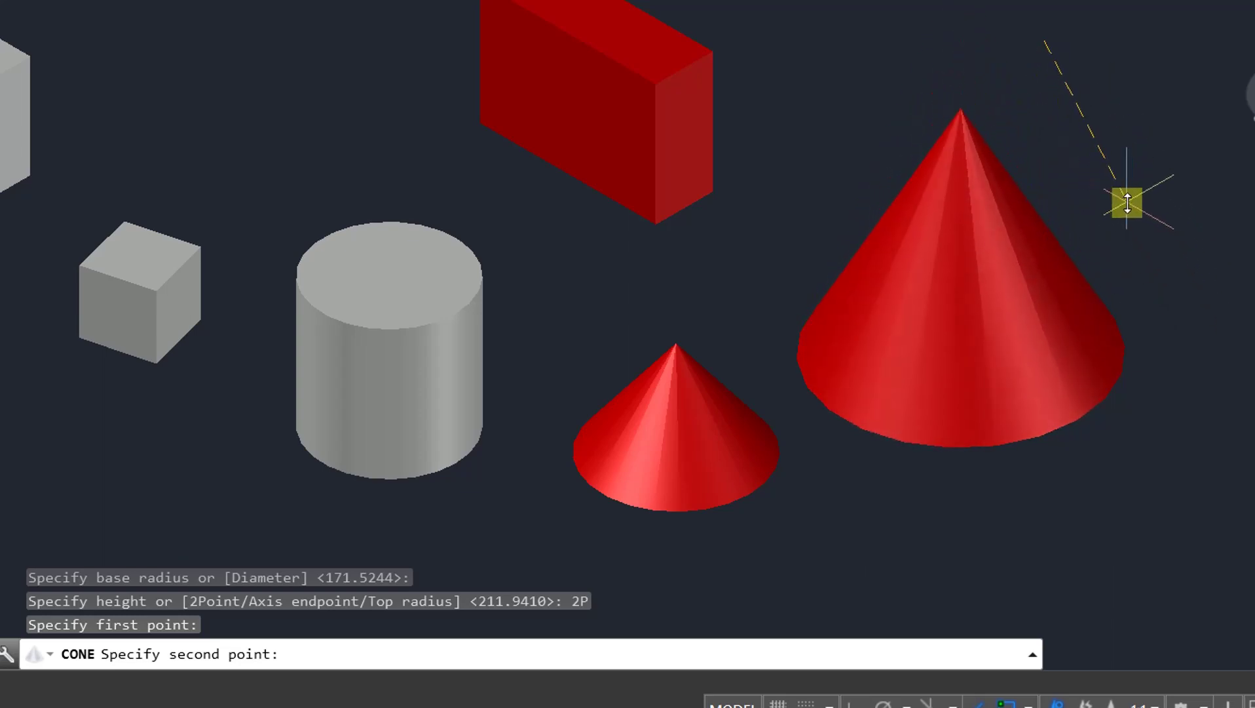
pyautogui.click(1124, 201)
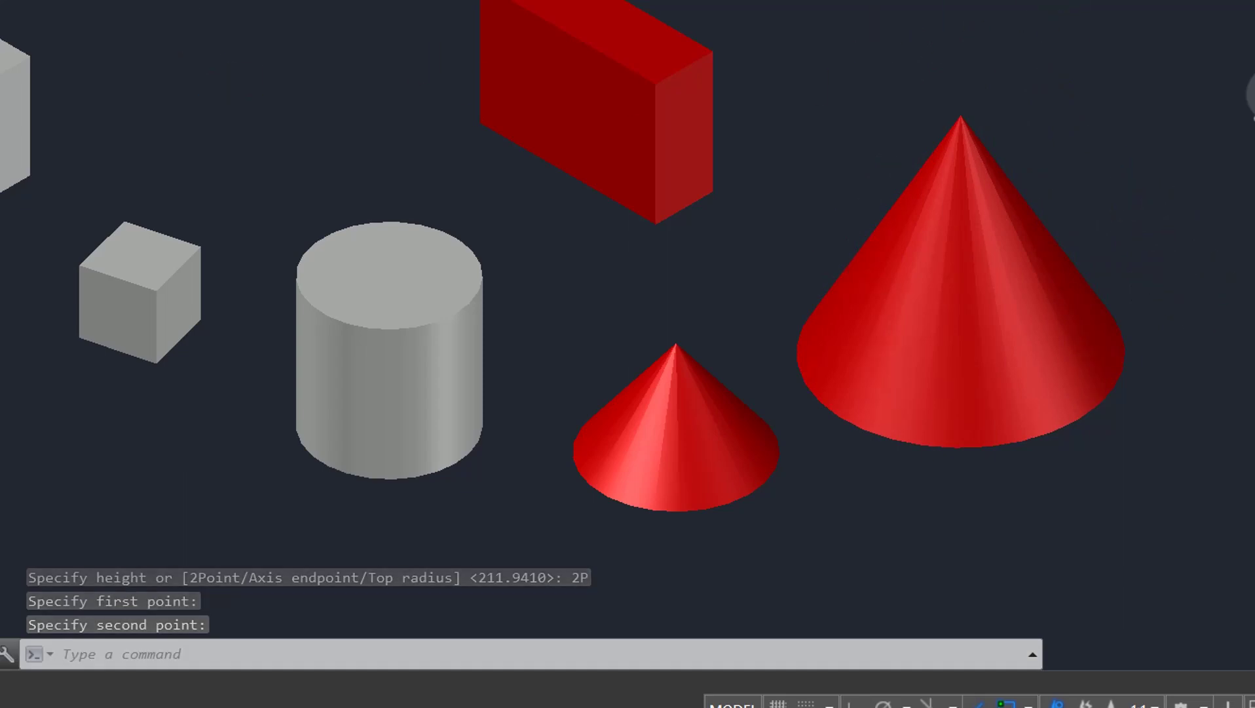
pyautogui.press('Return')
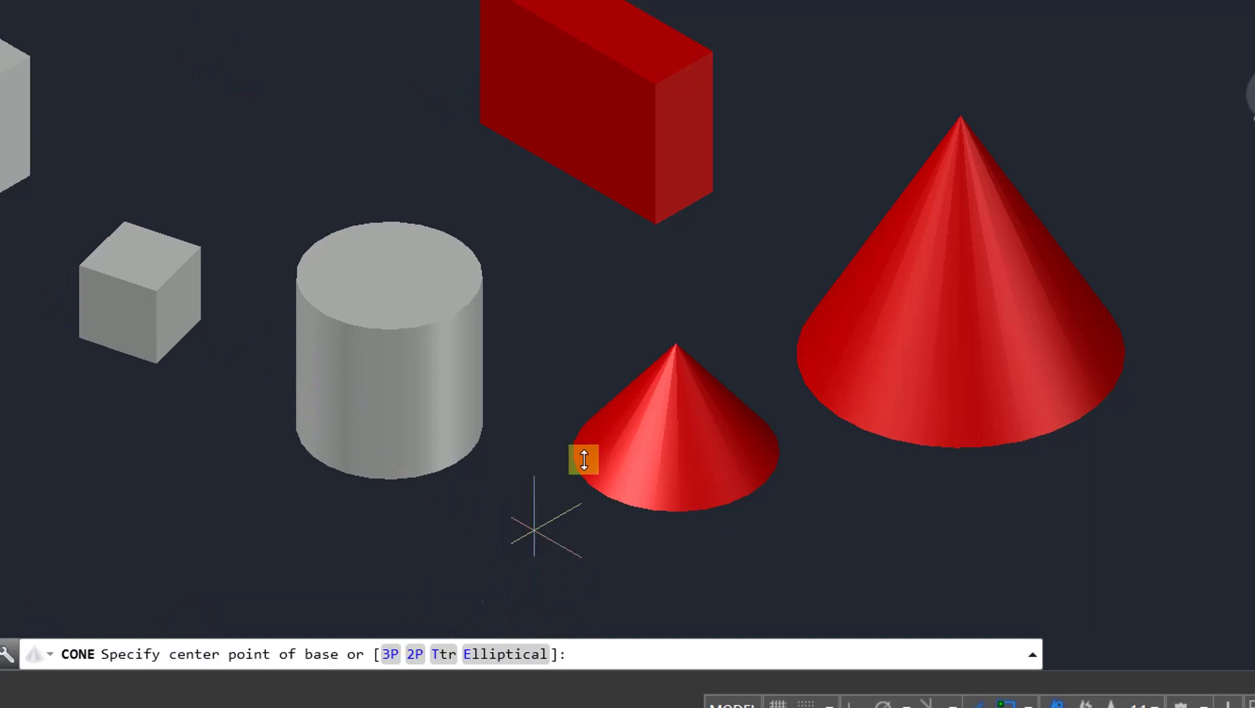
# Step: Draw a green cone tilted toward an axis endpoint near the top of the view
pyautogui.moveTo(443, 292); pyautogui.dragTo(274, 230, button='middle')
pyautogui.click(759, 505)
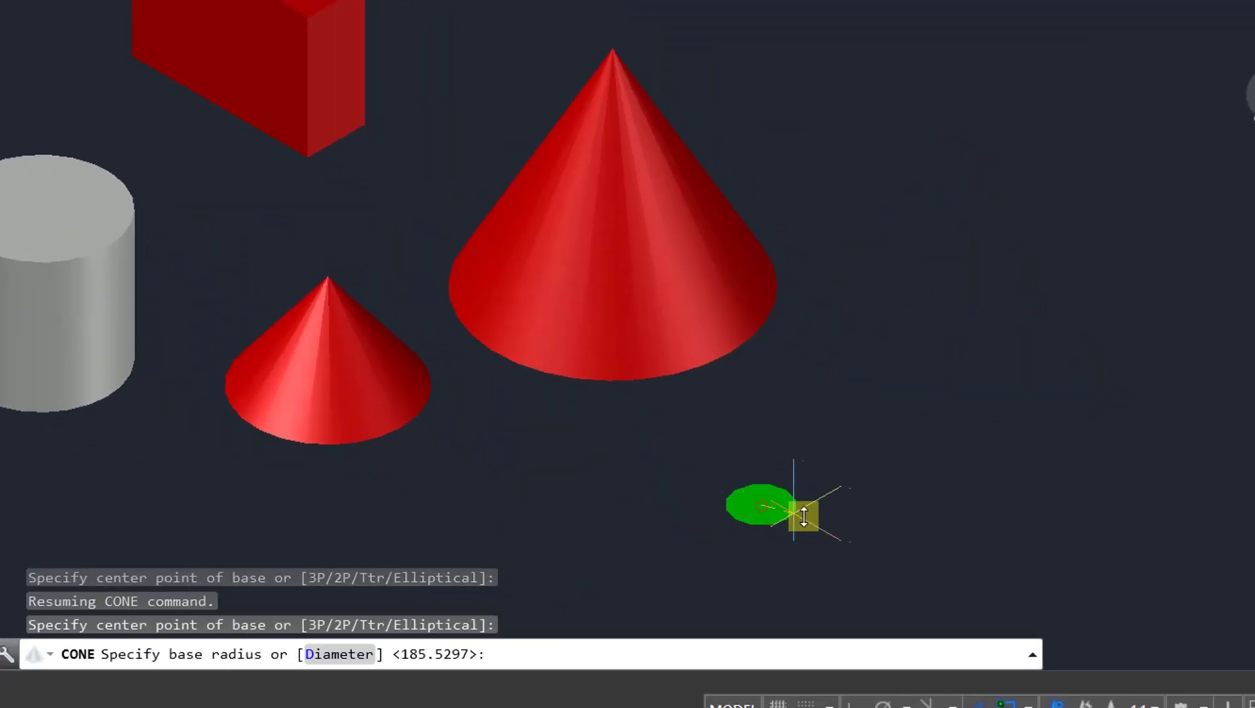
pyautogui.click(865, 514)
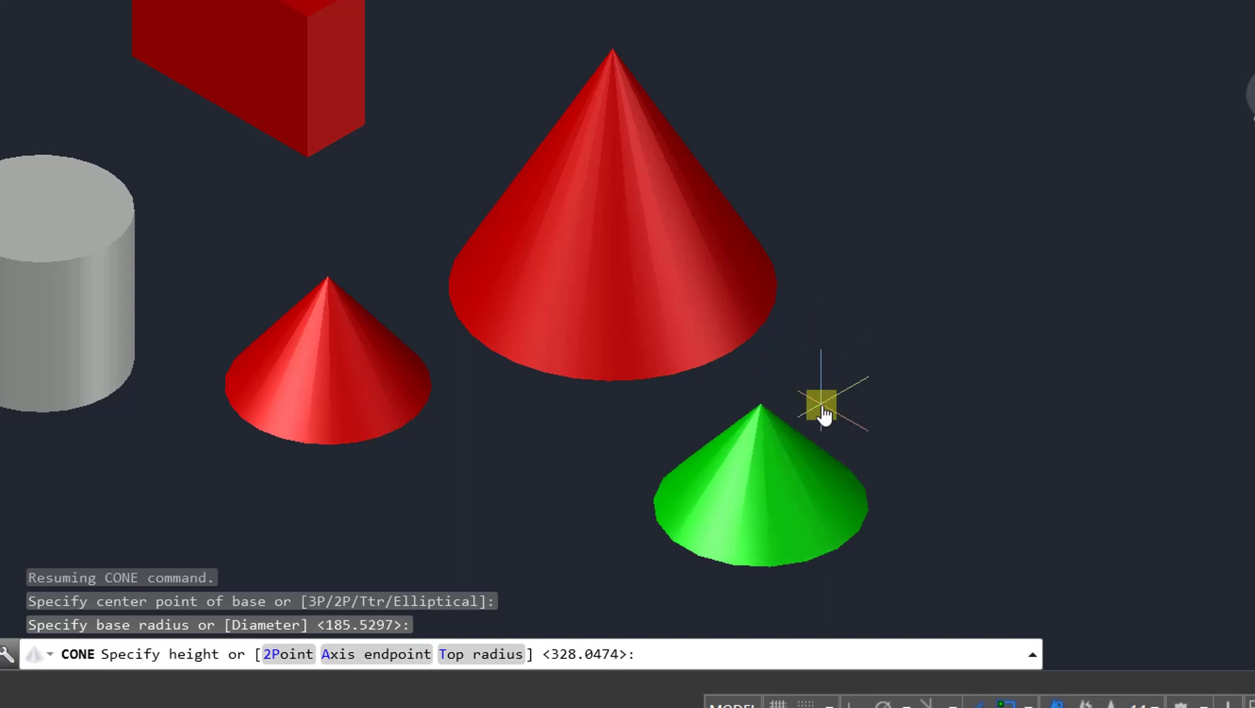
pyautogui.click(378, 657)
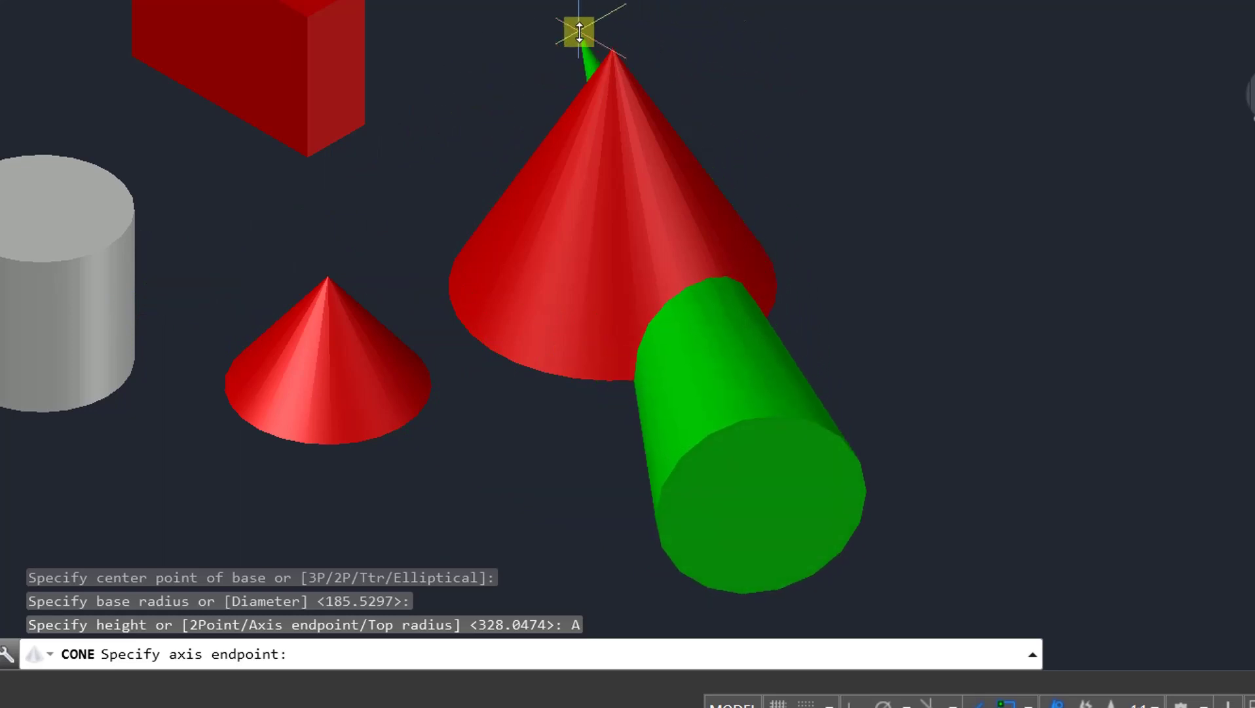
pyautogui.click(629, 16)
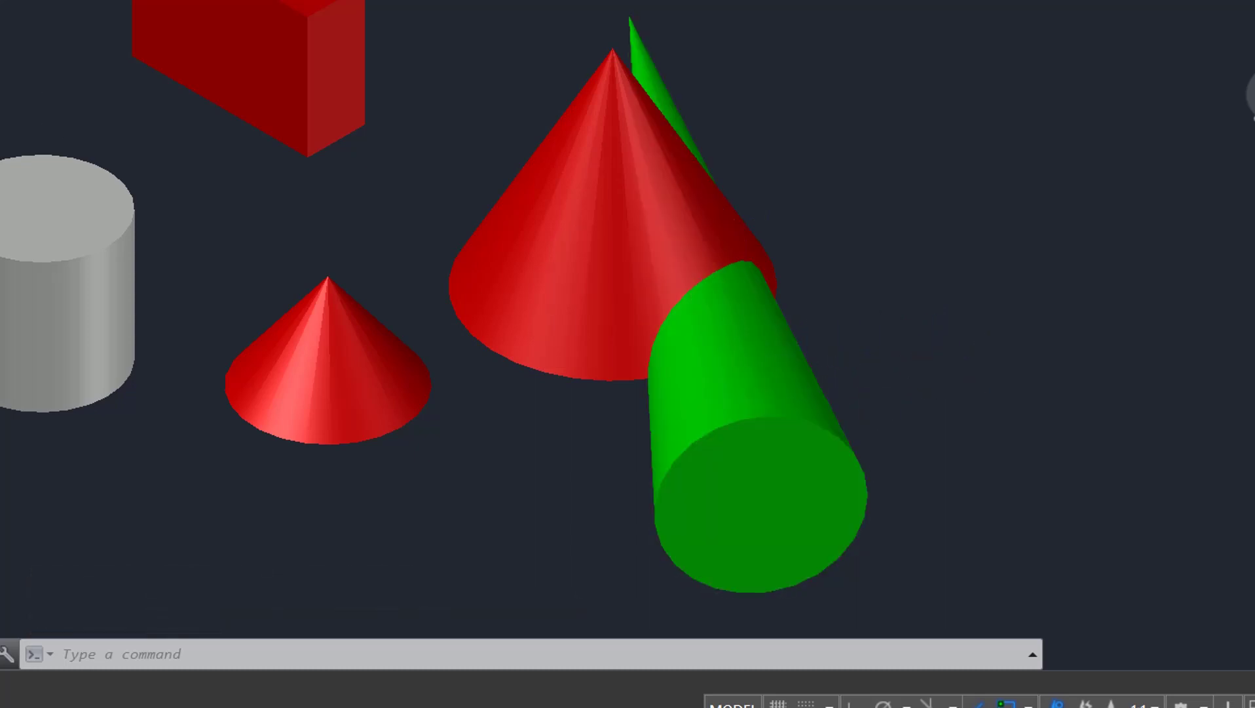
pyautogui.press('Return')
pyautogui.moveTo(996, 371); pyautogui.dragTo(707, 391, button='middle')
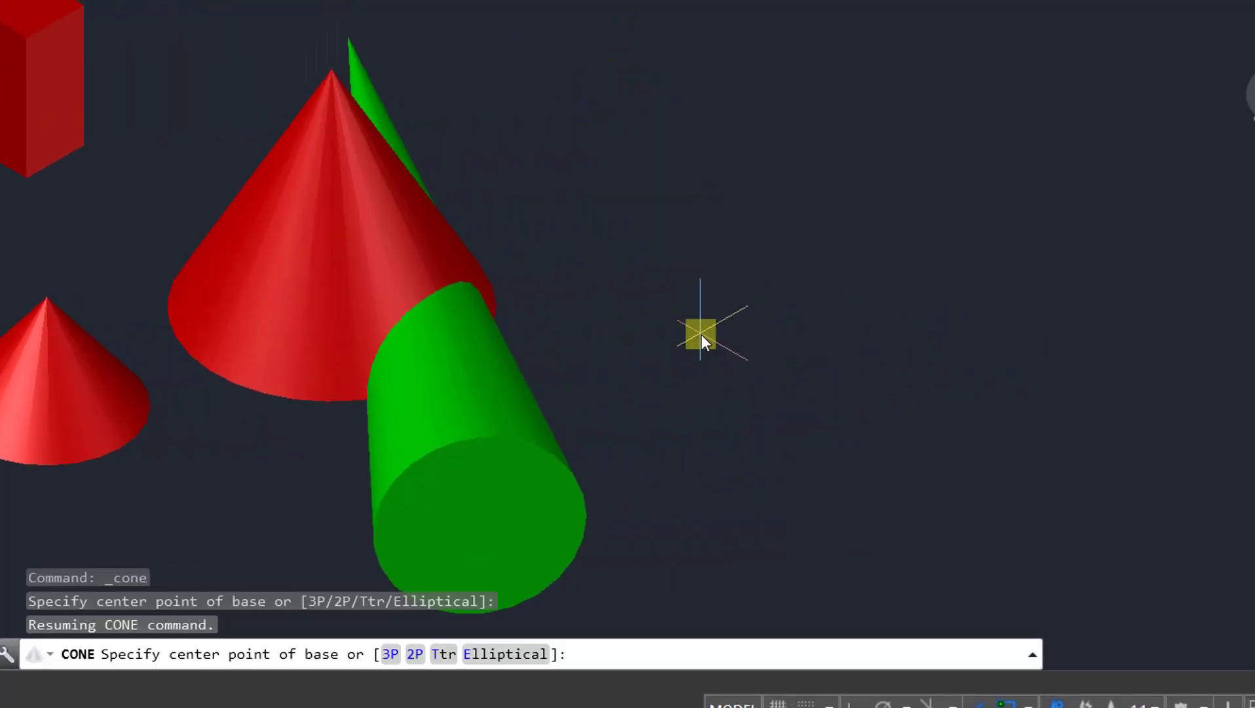
# Step: Draw a green truncated cone with top radius 40 and height 100
pyautogui.click(700, 334)
pyautogui.click(837, 353)
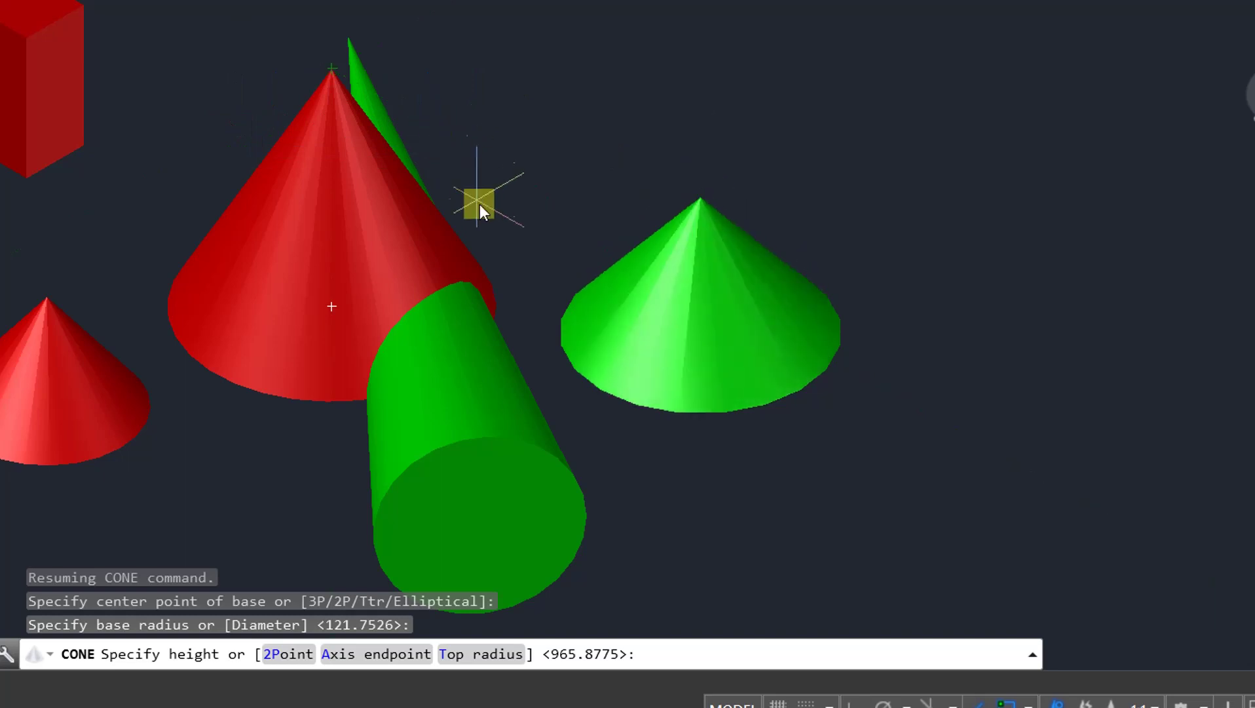
pyautogui.click(490, 657)
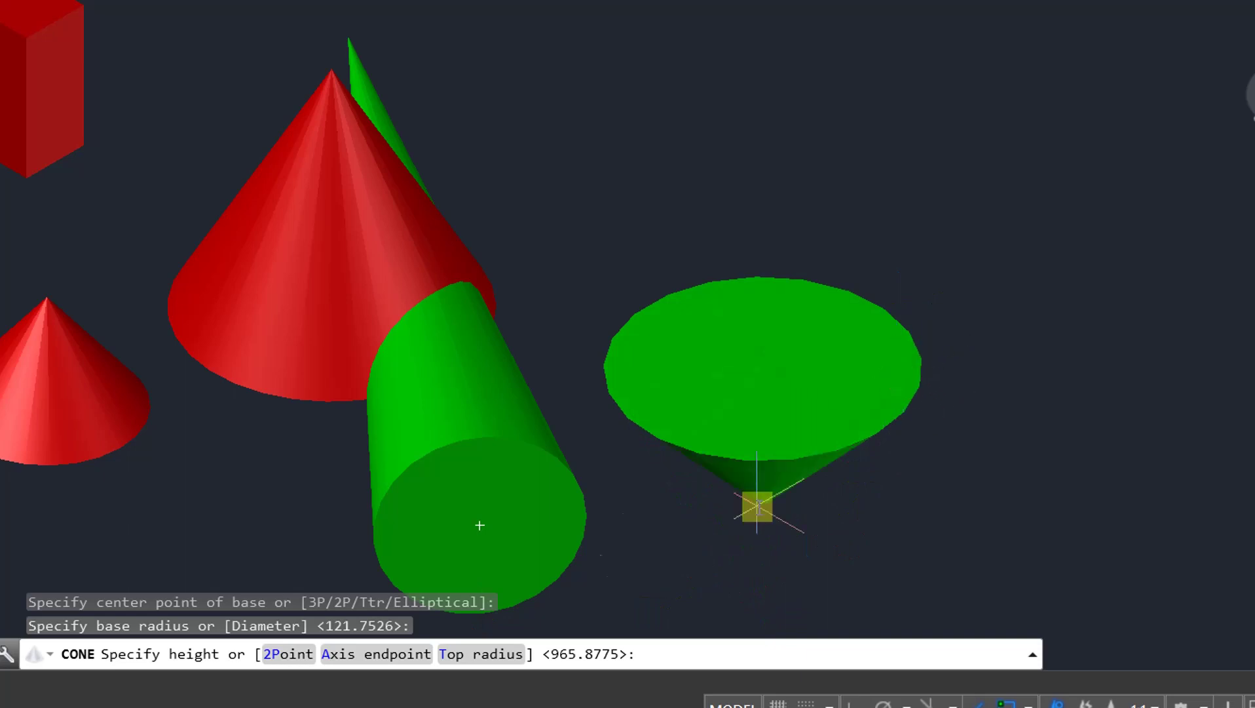
pyautogui.click(479, 655)
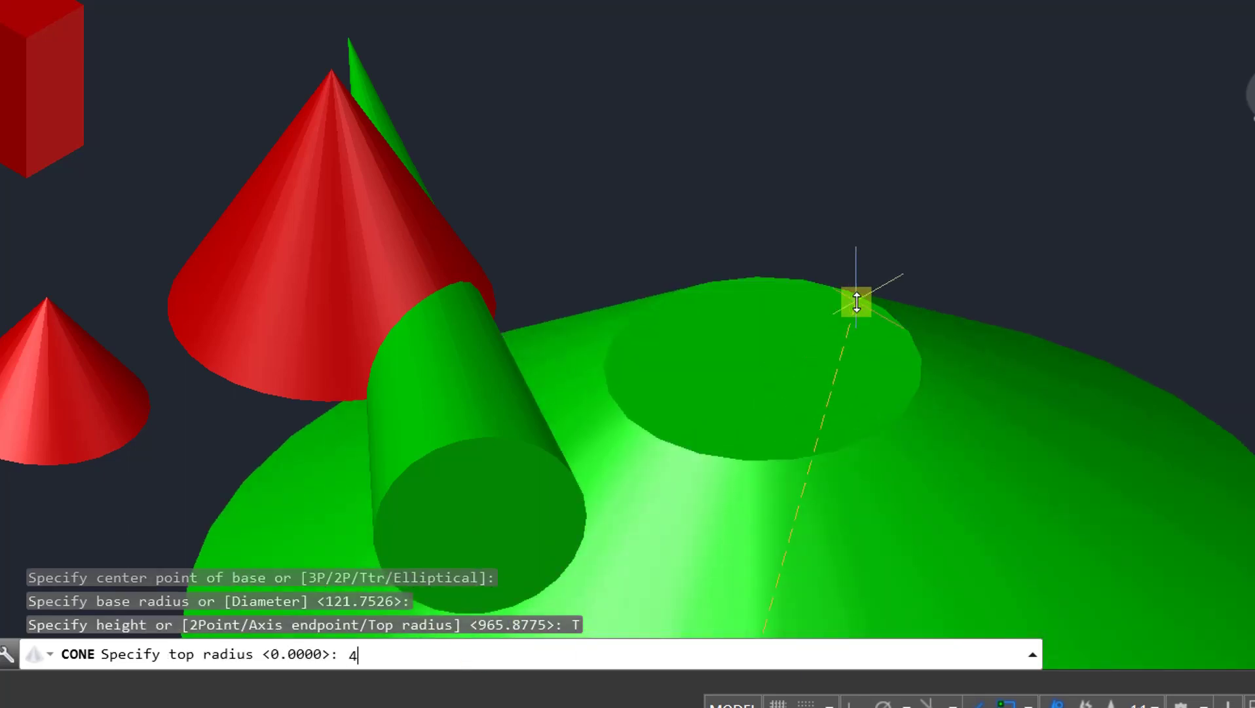
pyautogui.write('40')
pyautogui.press('Return')
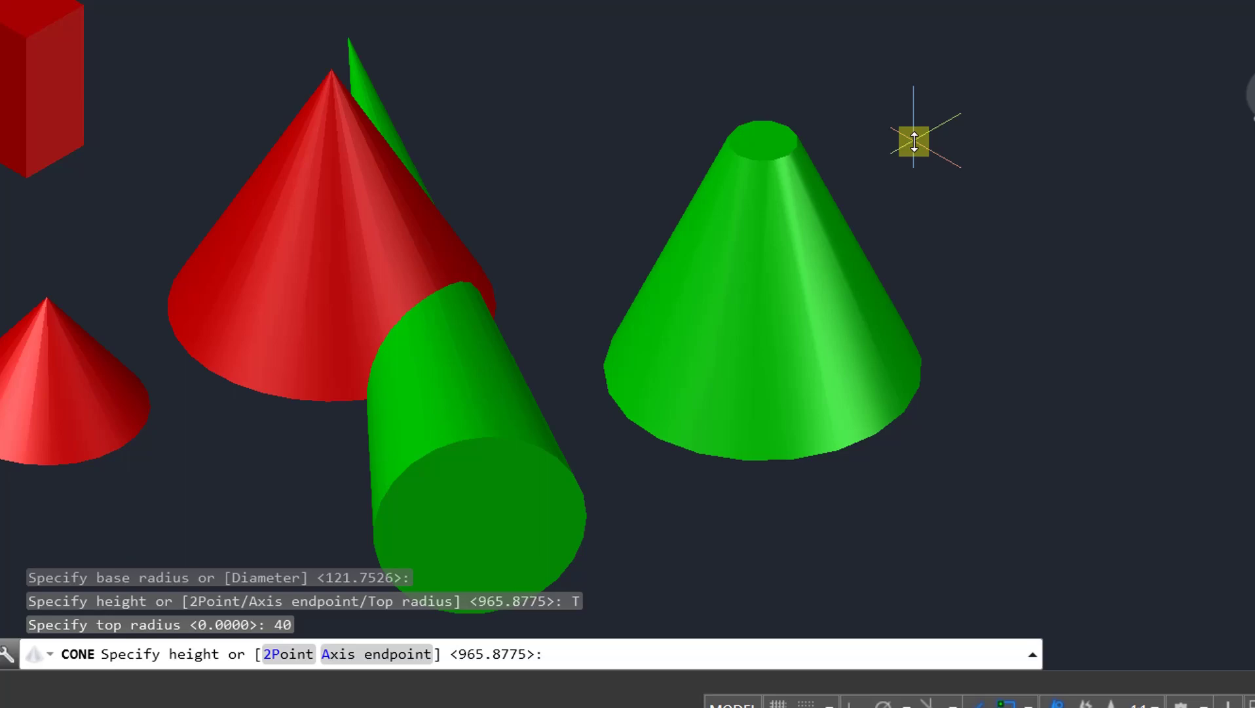
pyautogui.write('100')
pyautogui.press('Return')
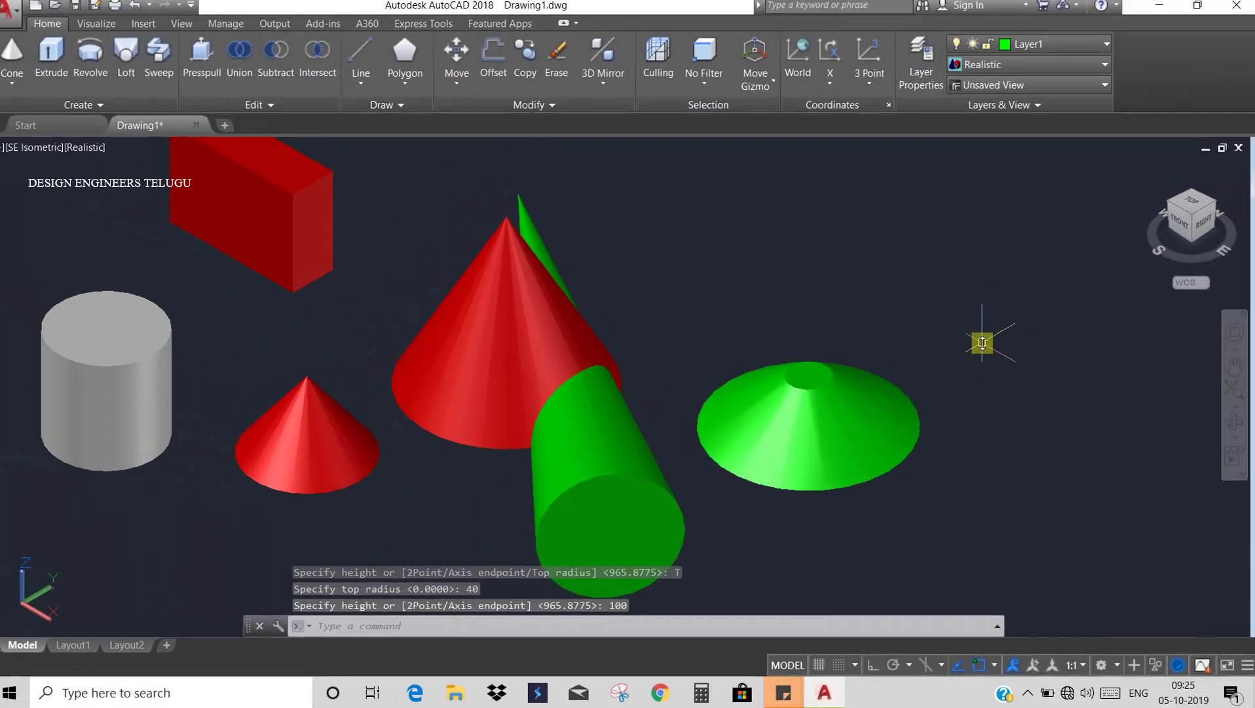
pyautogui.scroll(-2, 982, 344)
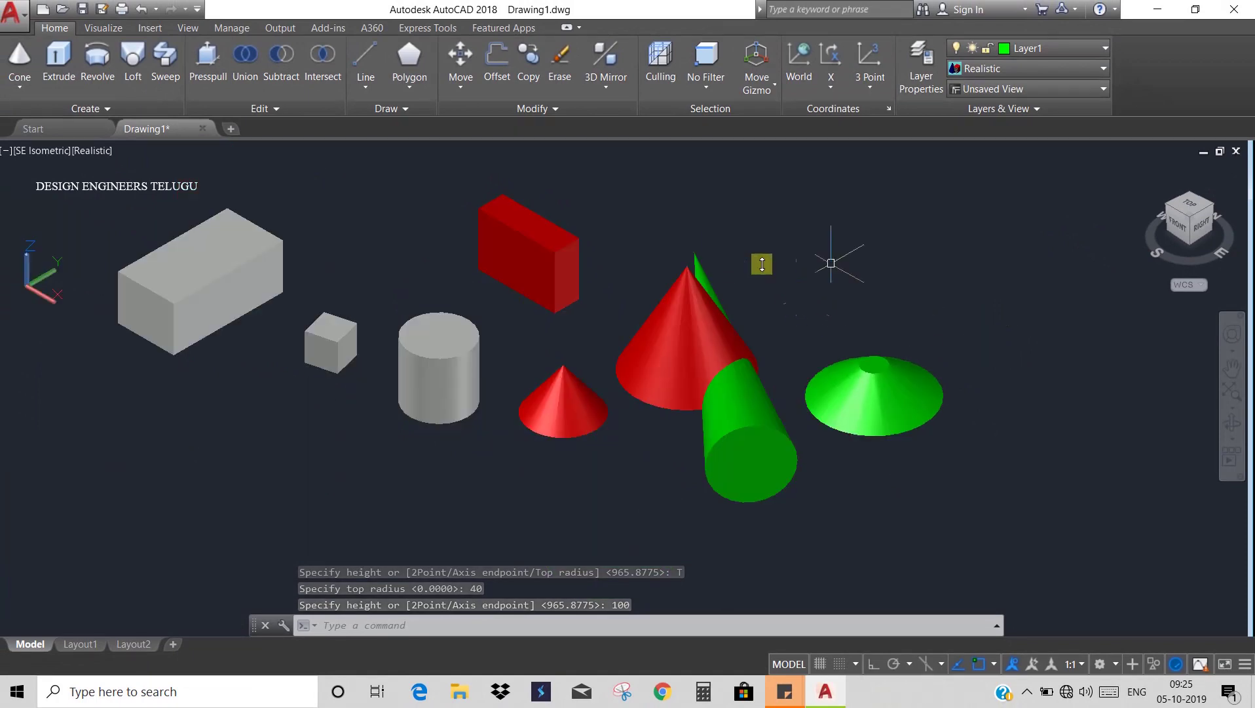
# Step: Draw a large green sphere above and to the right of the truncated cone
pyautogui.click(20, 87)
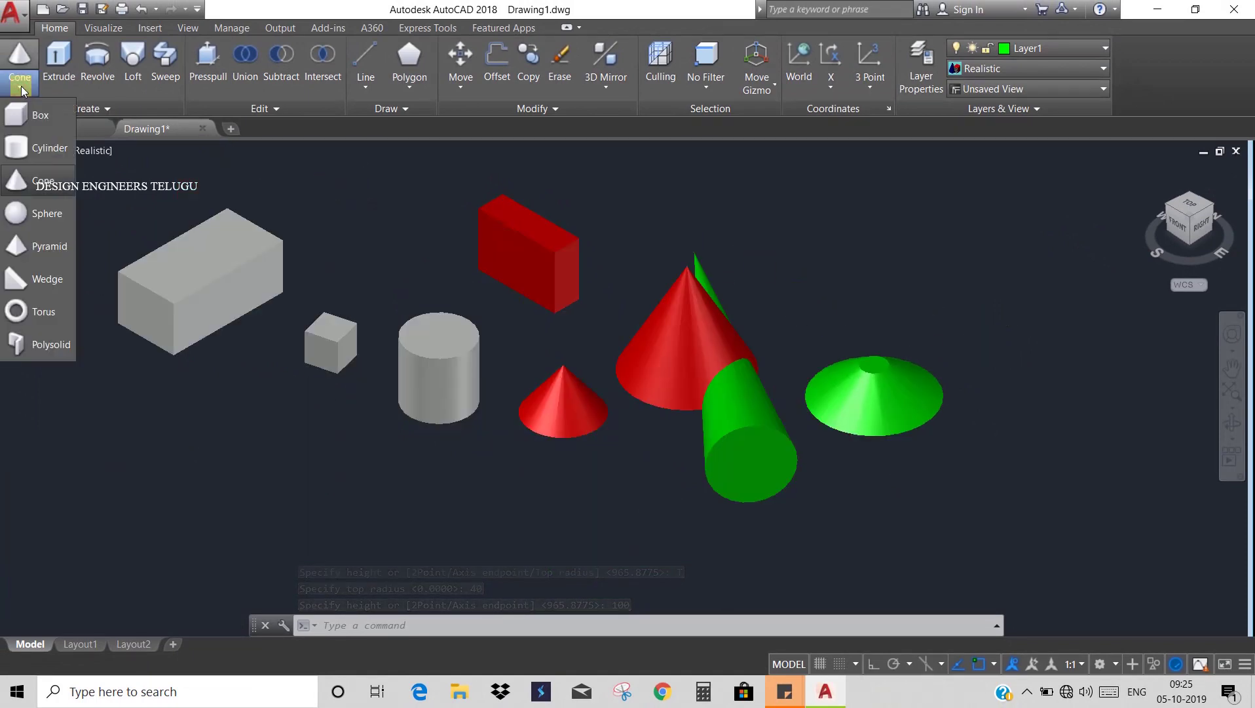
pyautogui.click(30, 215)
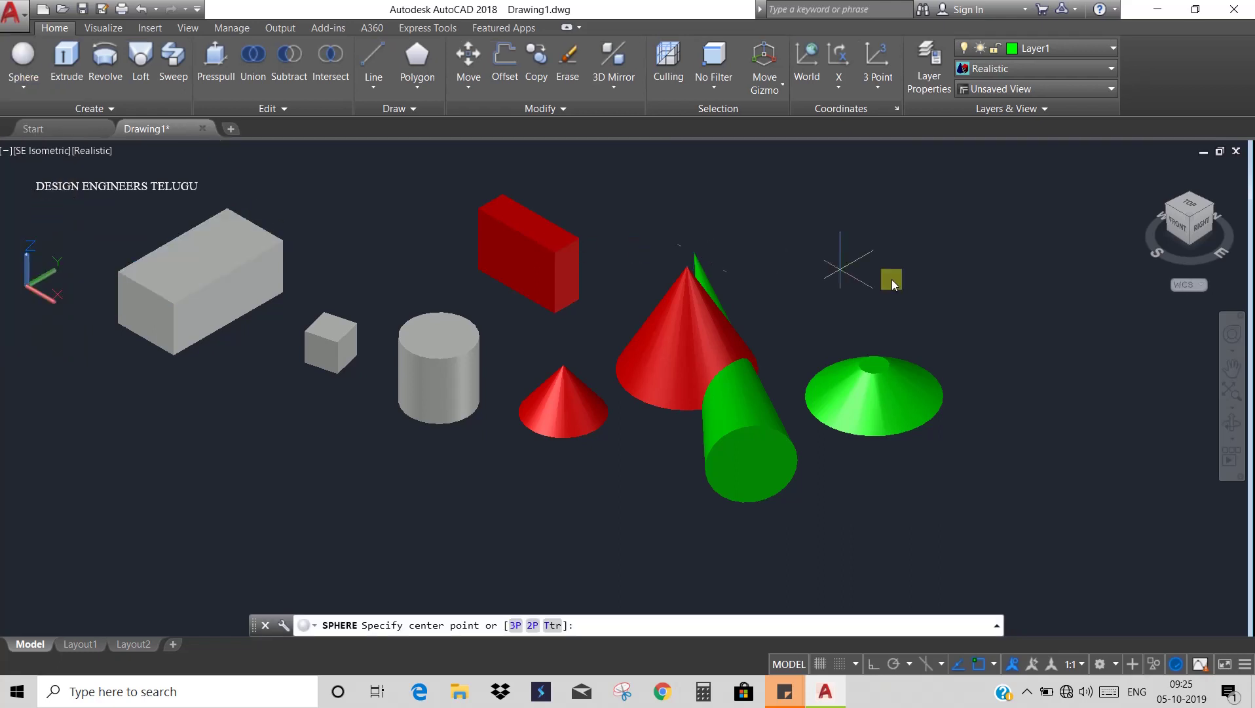
pyautogui.moveTo(900, 292); pyautogui.dragTo(751, 356, button='middle')
pyautogui.click(782, 319)
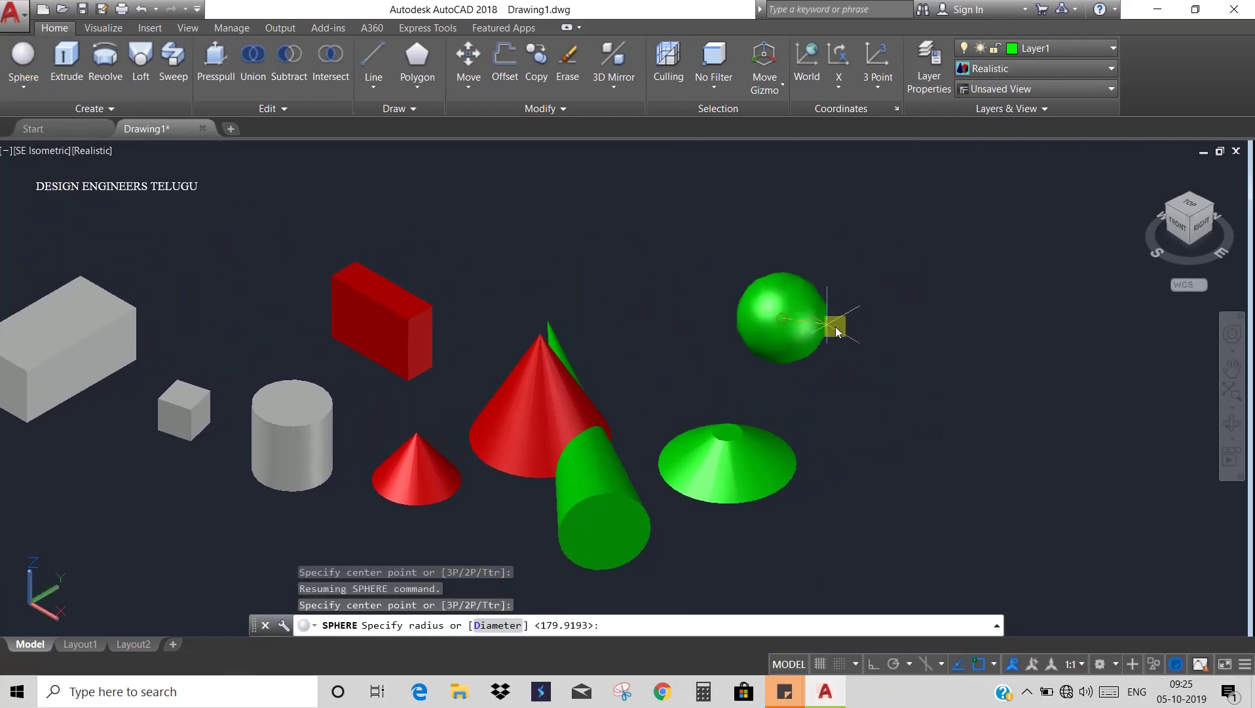
pyautogui.click(872, 337)
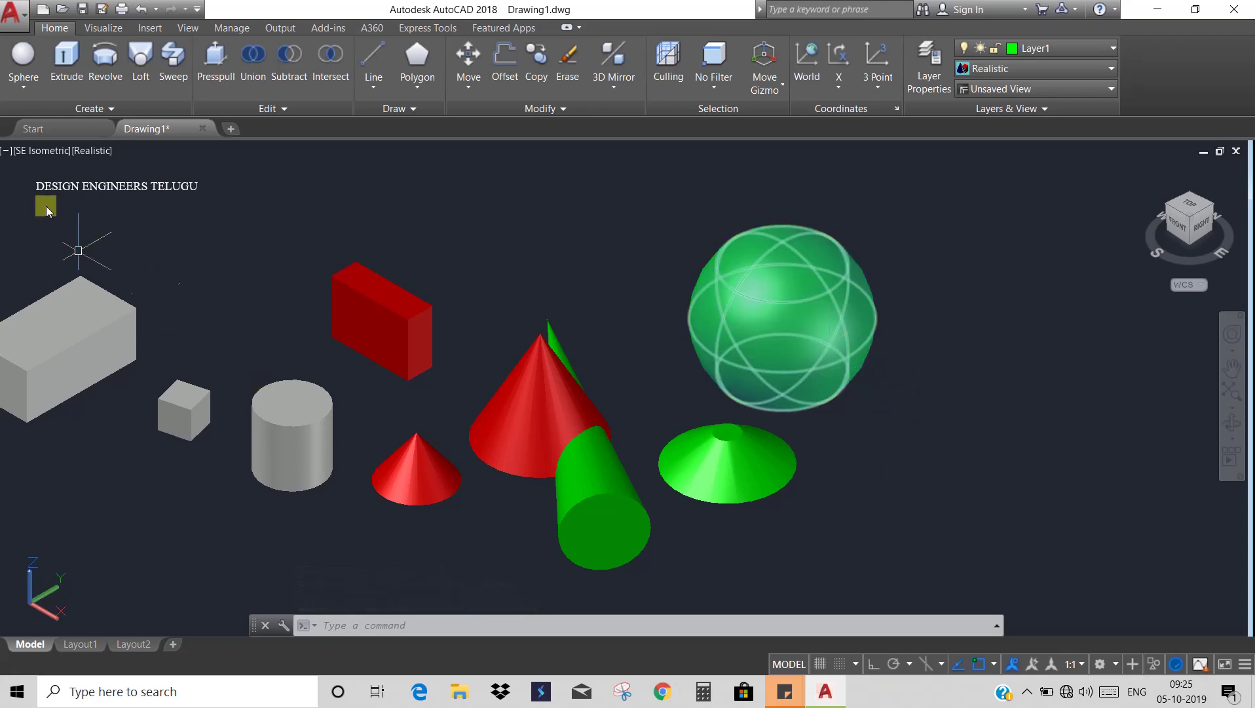
pyautogui.click(14, 86)
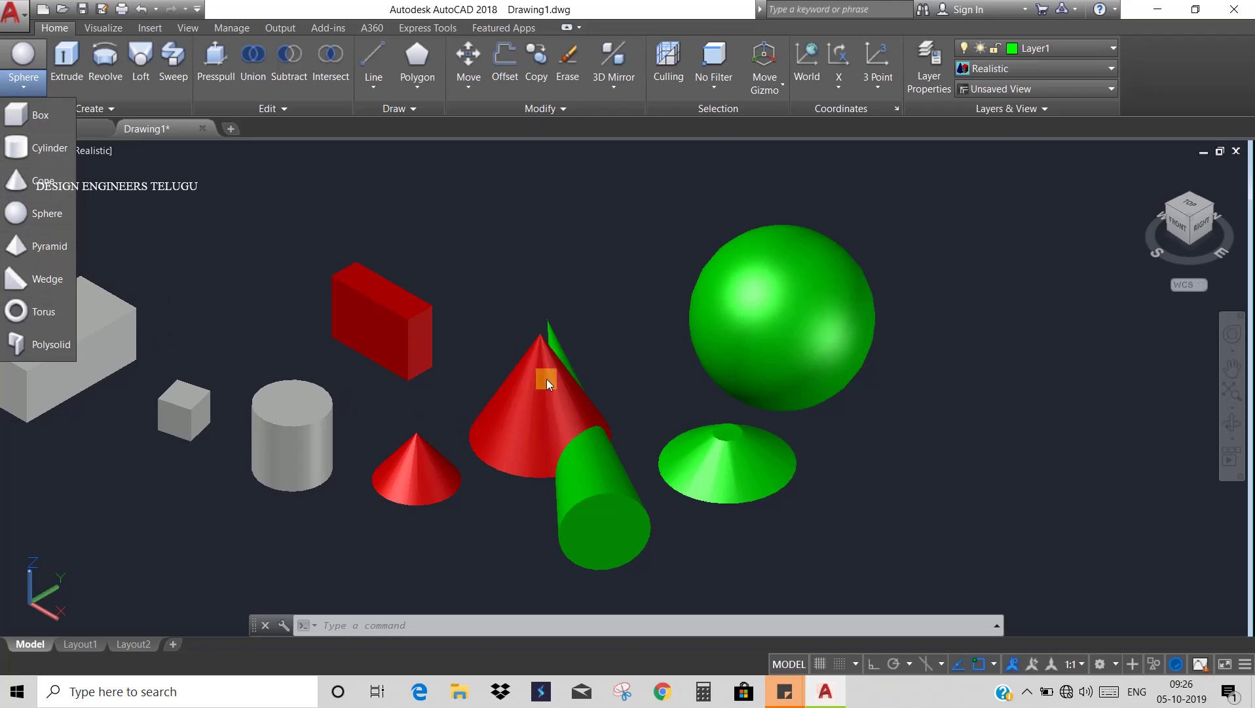
# Step: Draw a green square pyramid with an inscribed base right of the truncated cone
pyautogui.click(33, 248)
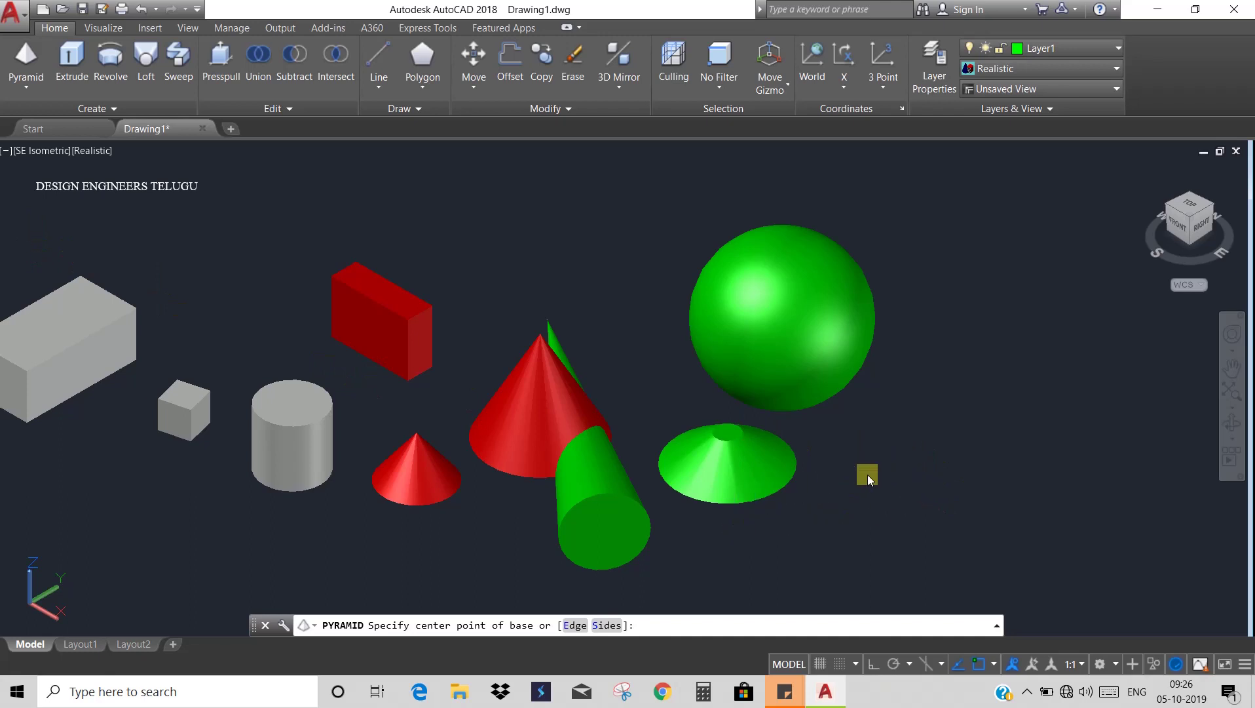
pyautogui.moveTo(869, 476); pyautogui.dragTo(760, 414, button='middle')
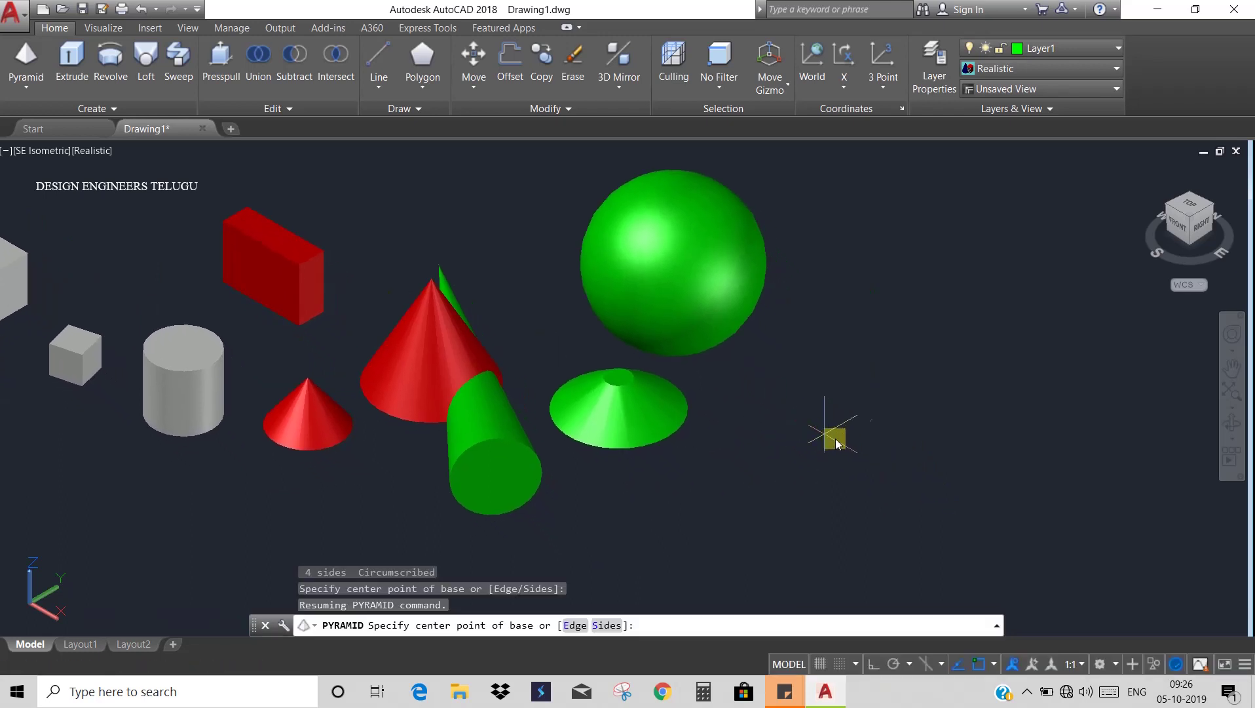
pyautogui.click(864, 434)
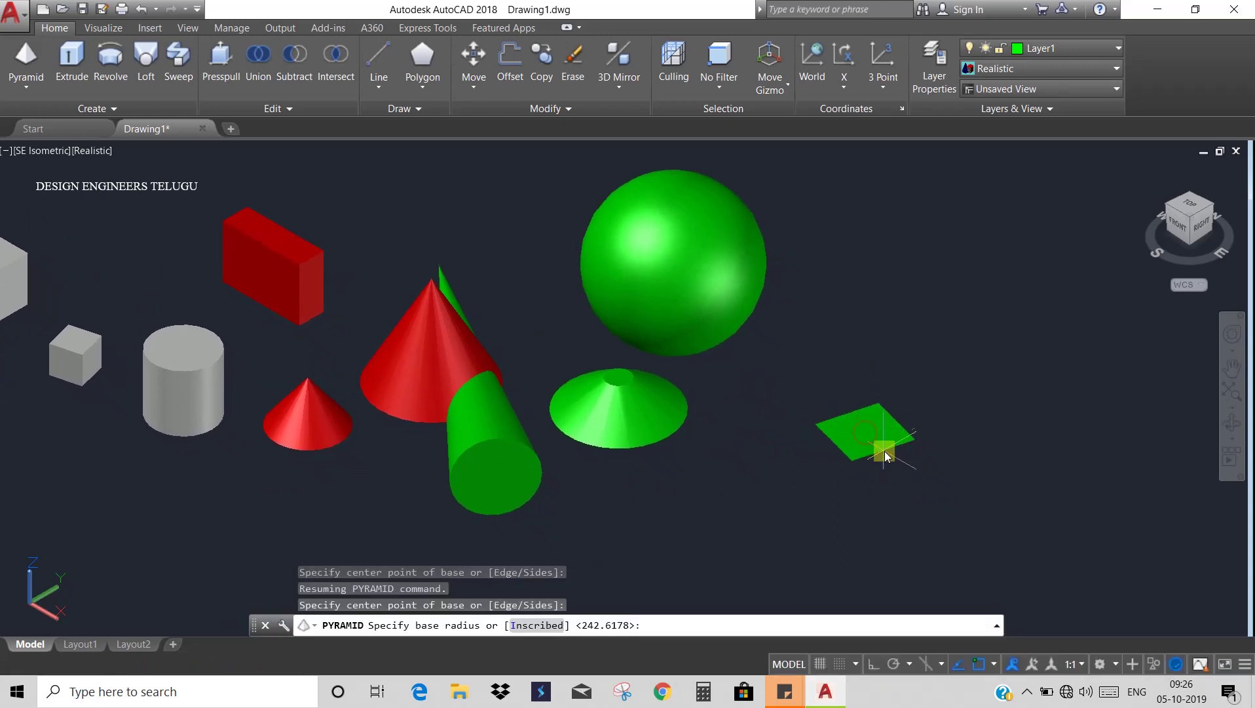
pyautogui.click(533, 626)
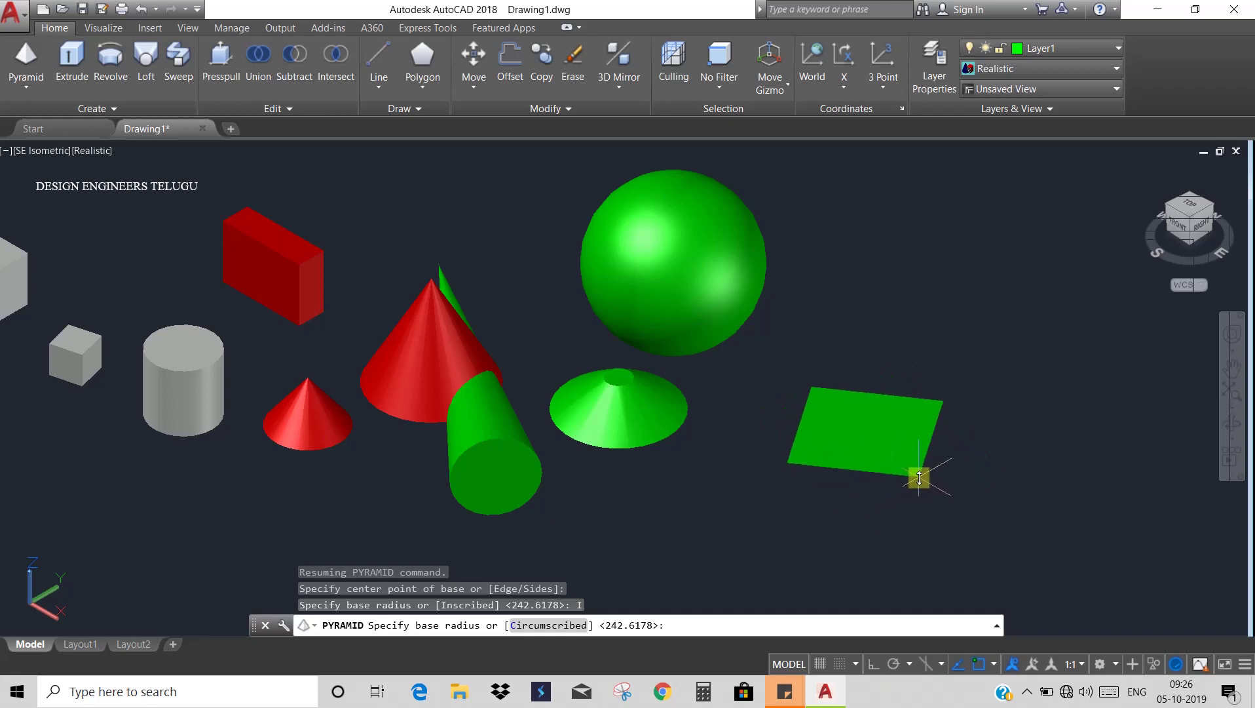
pyautogui.click(920, 478)
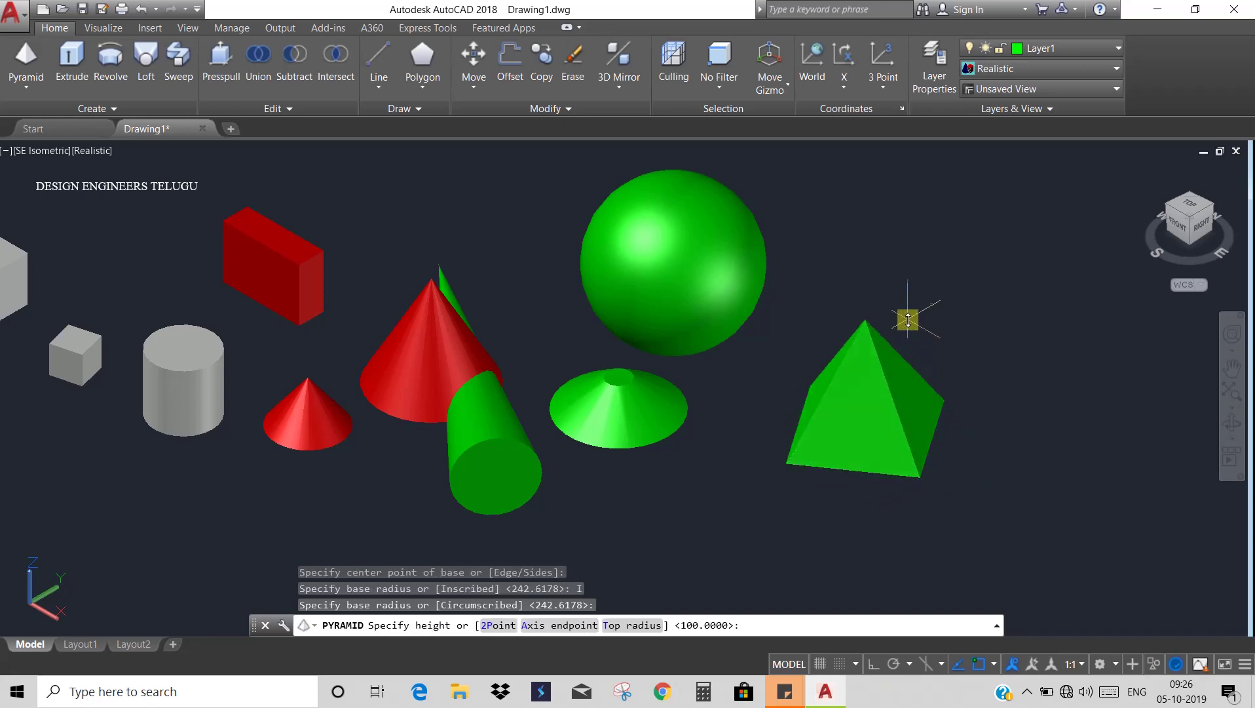
pyautogui.click(908, 318)
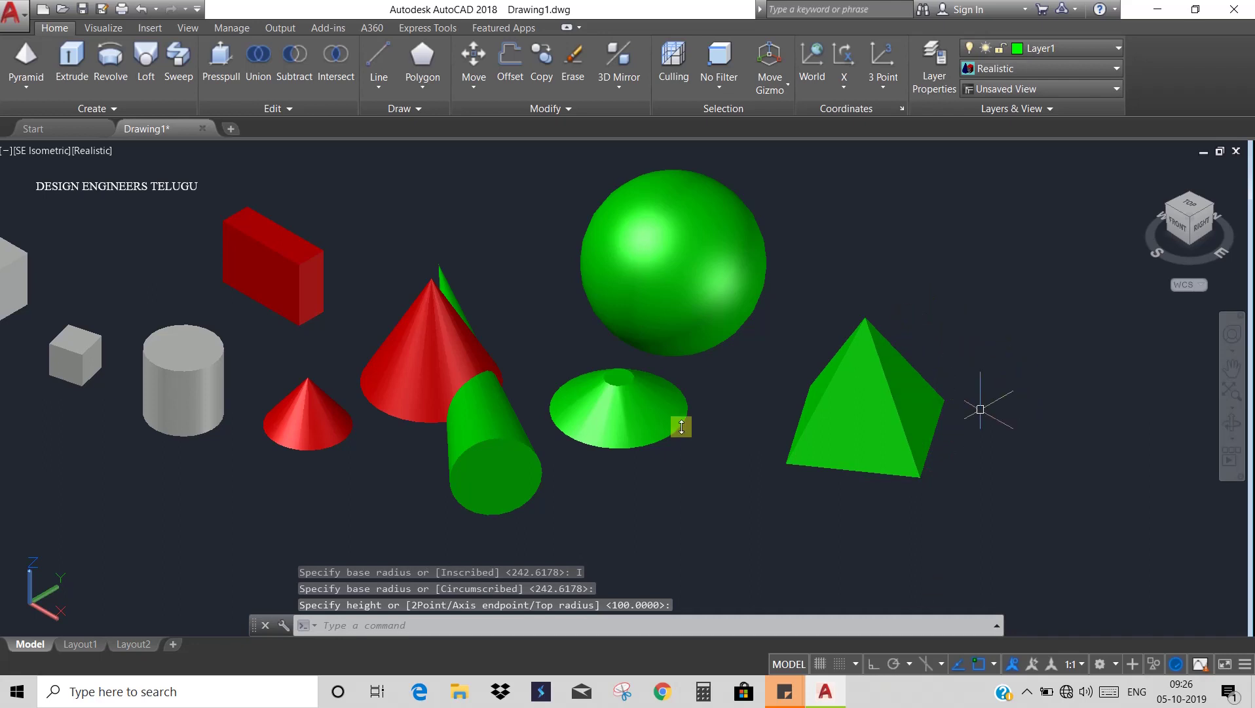
pyautogui.click(7, 62)
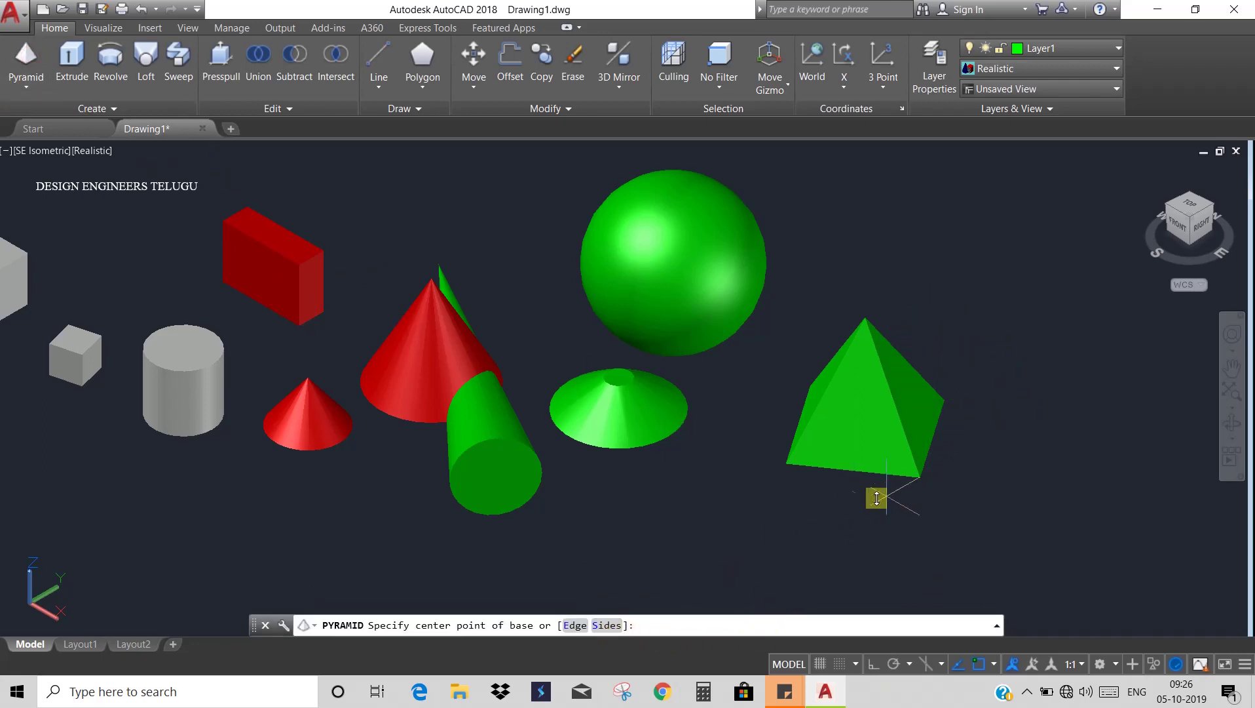
# Step: Draw a tall six-sided green pyramid whose apex is tilted via an axis endpoint
pyautogui.click(606, 625)
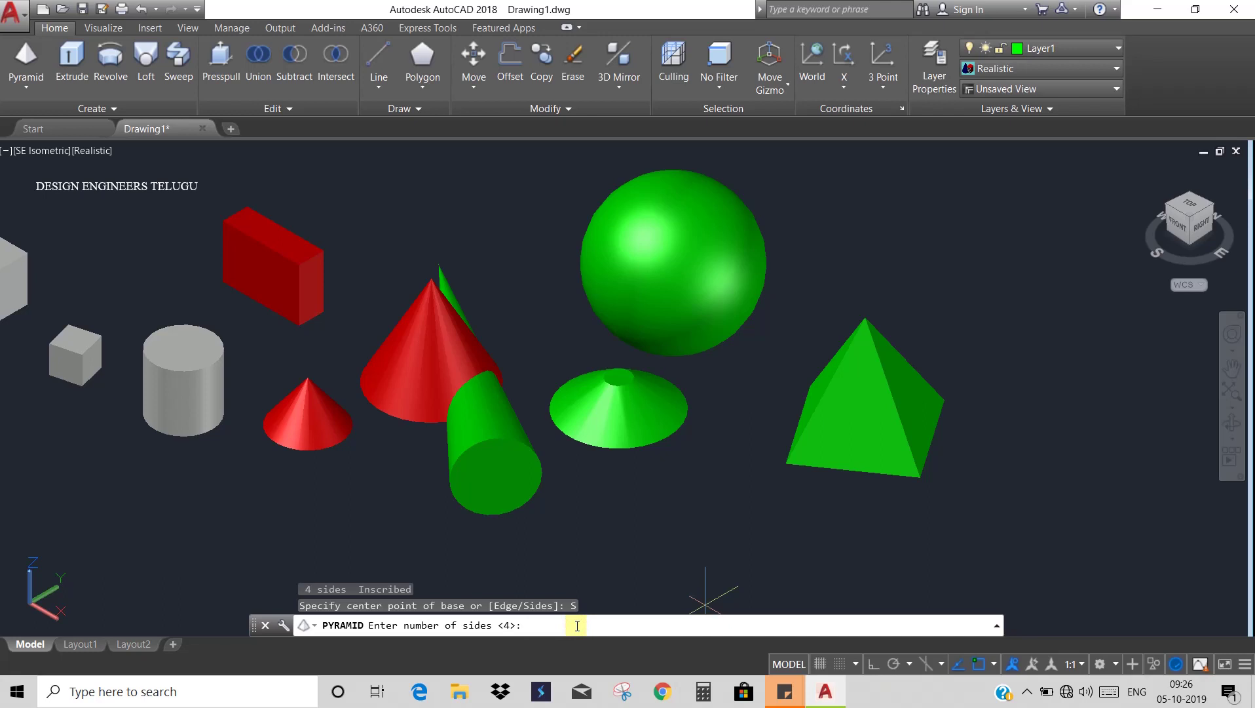
pyautogui.press('Return')
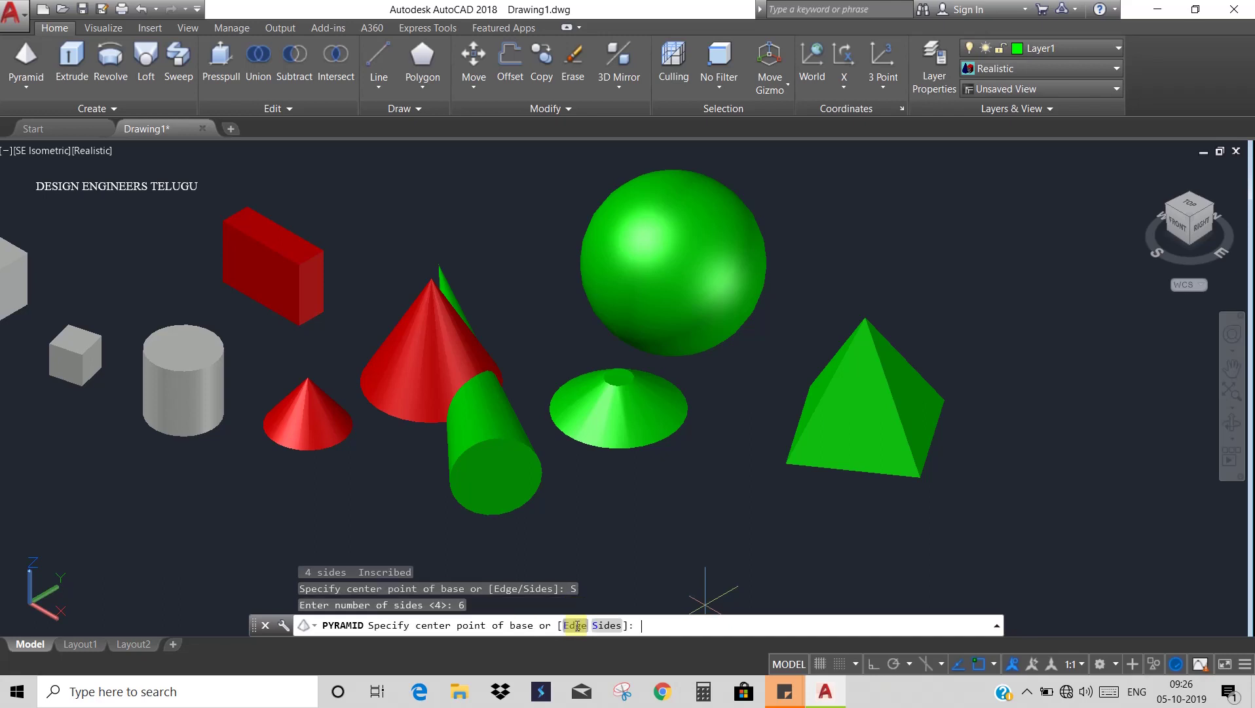
pyautogui.moveTo(872, 532); pyautogui.dragTo(687, 528, button='middle')
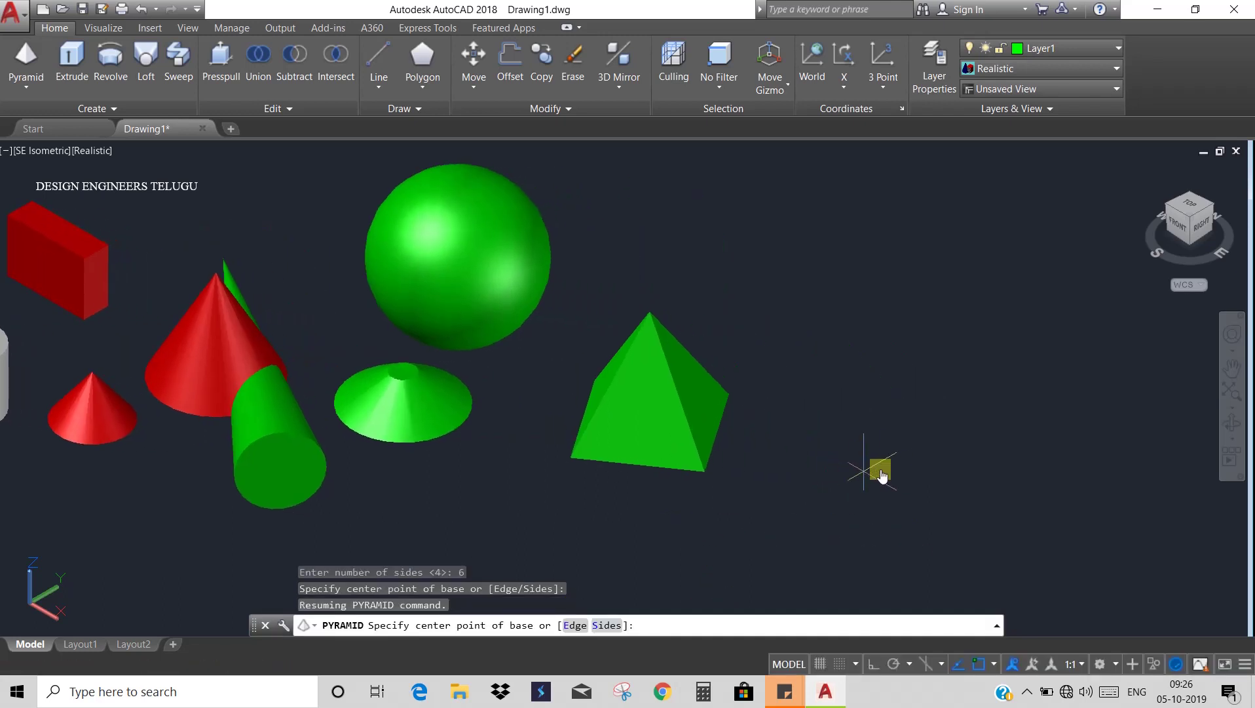
pyautogui.click(882, 467)
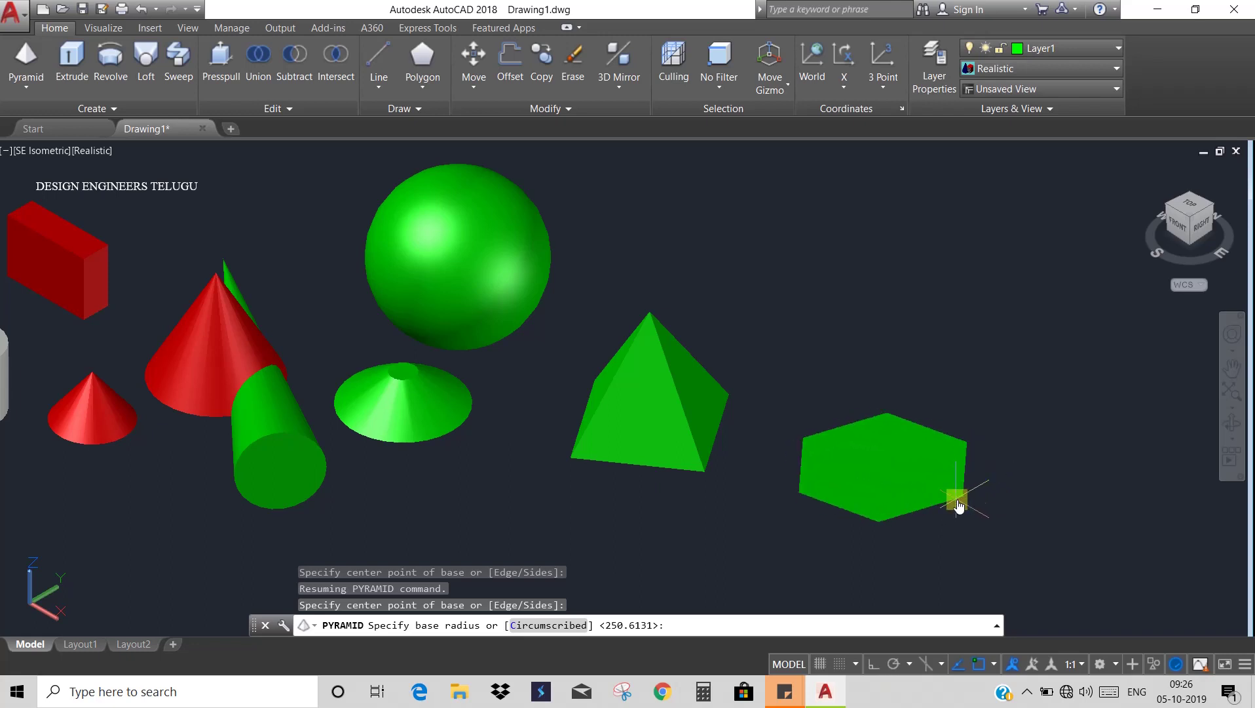
pyautogui.click(968, 486)
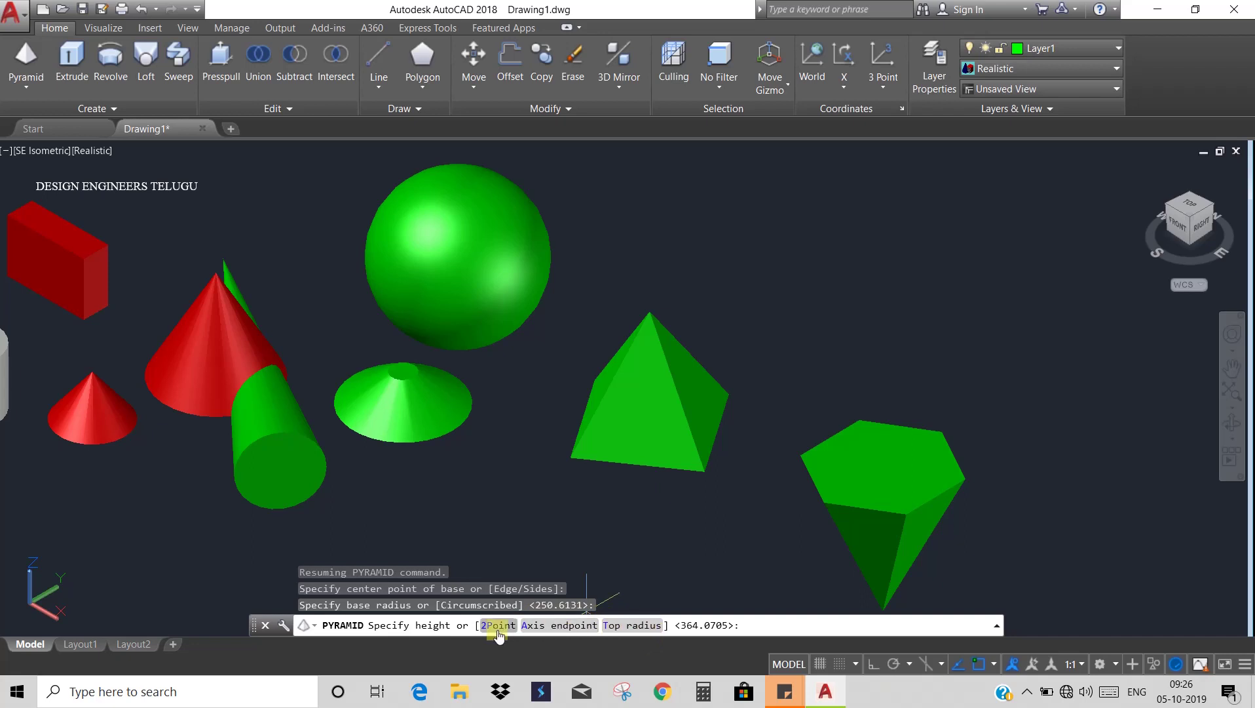
pyautogui.click(562, 625)
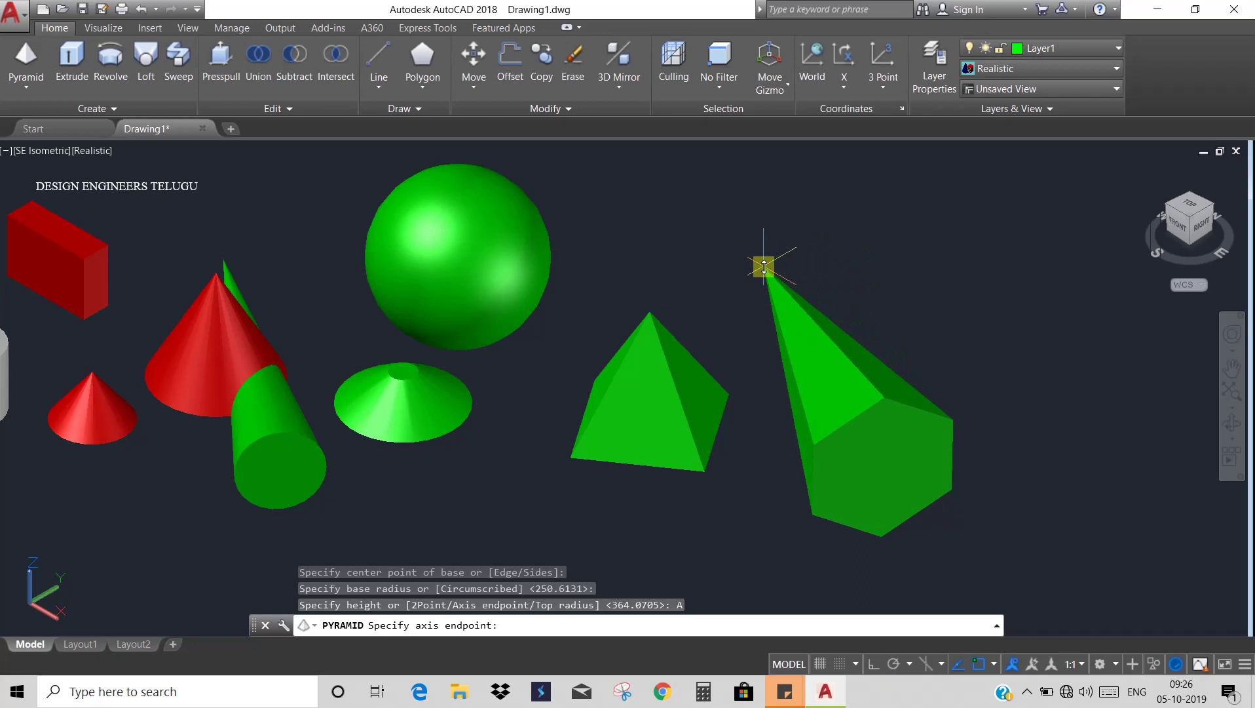
pyautogui.click(764, 267)
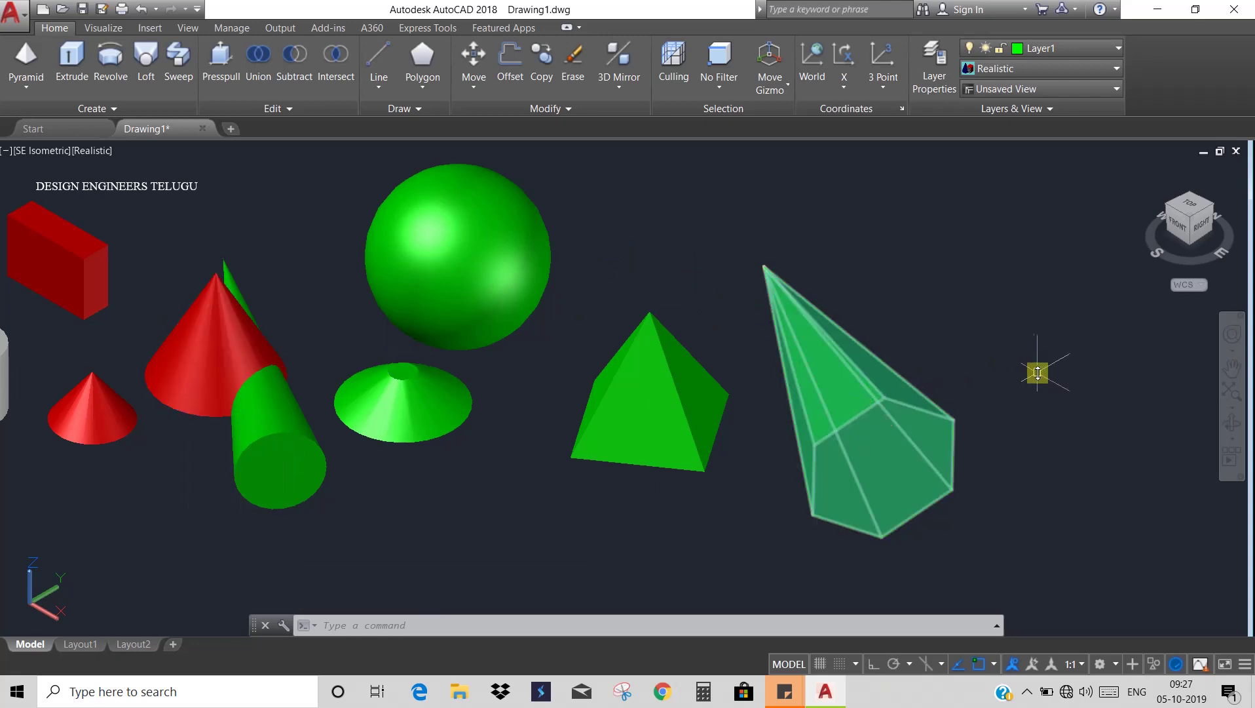
pyautogui.click(27, 87)
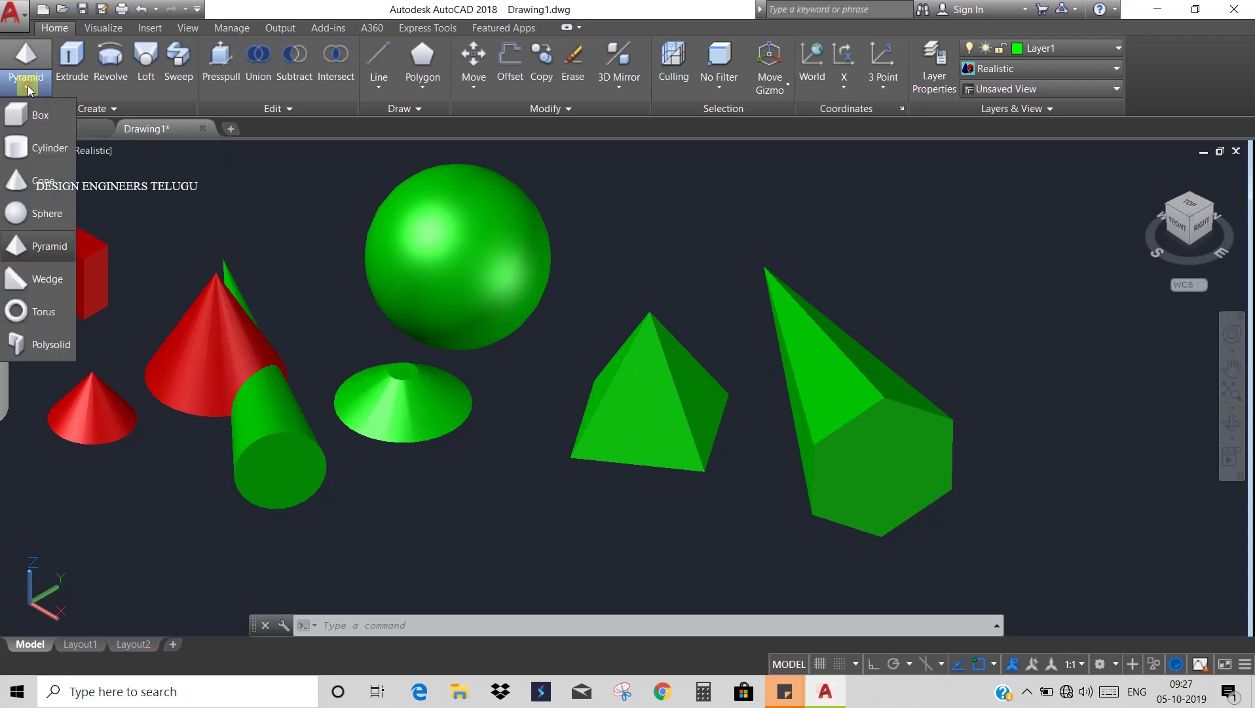
# Step: Draw a long green wedge from two base corners and a height
pyautogui.click(40, 282)
pyautogui.moveTo(593, 506); pyautogui.dragTo(645, 364, button='middle')
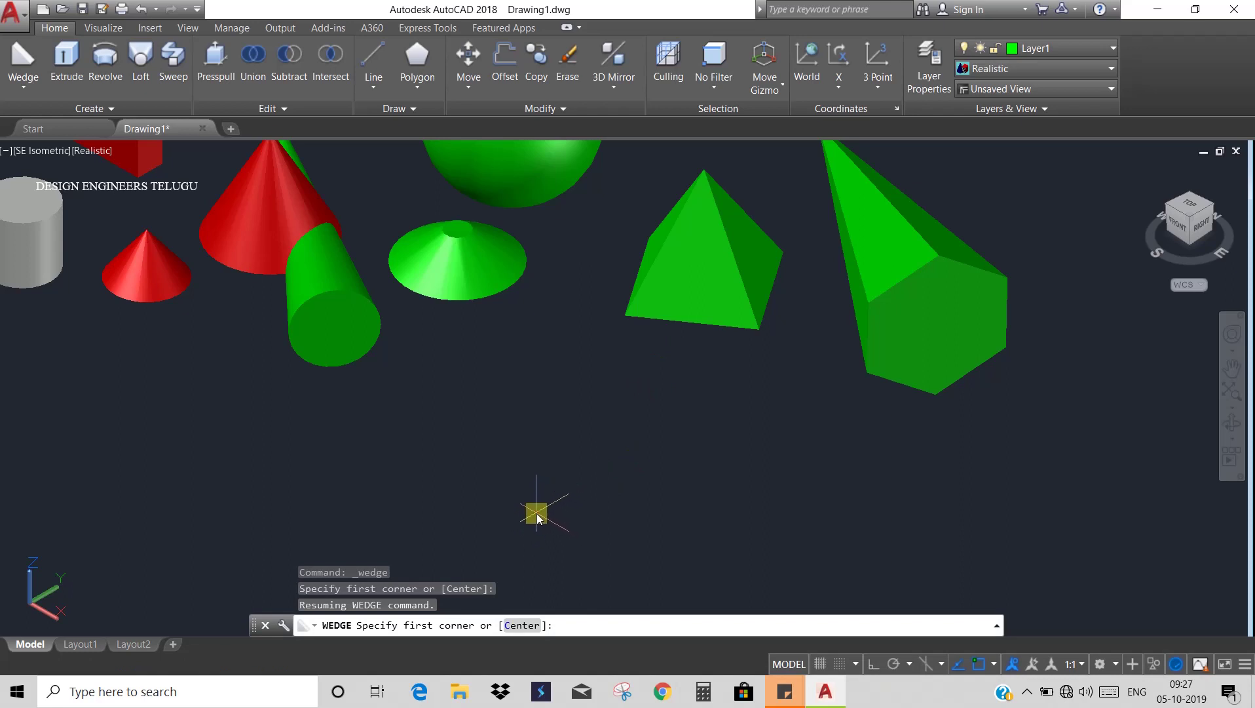
pyautogui.click(536, 512)
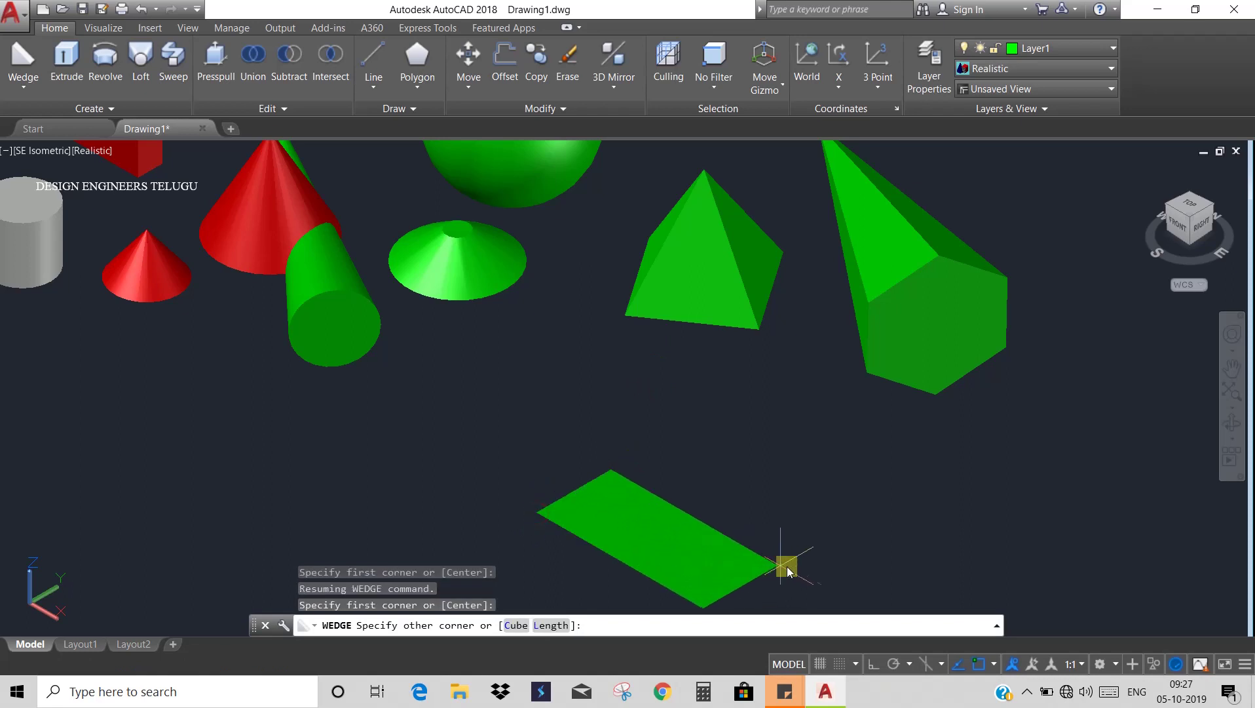
pyautogui.click(806, 423)
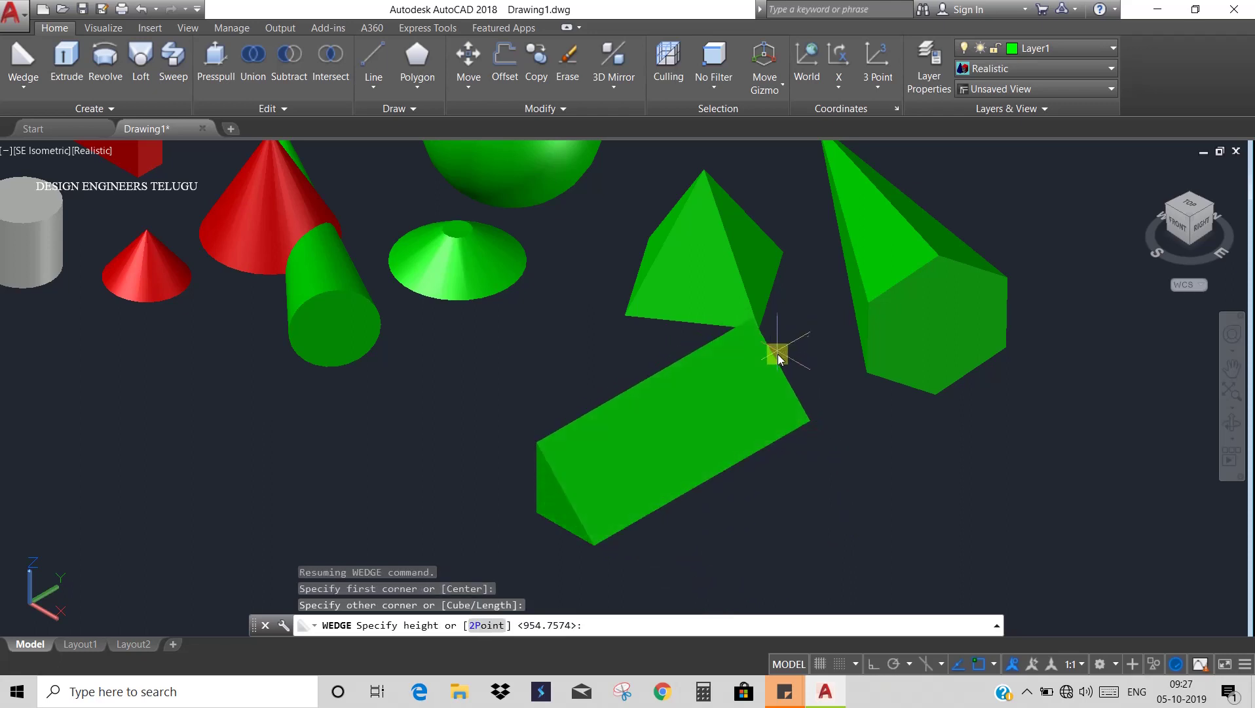
pyautogui.click(777, 359)
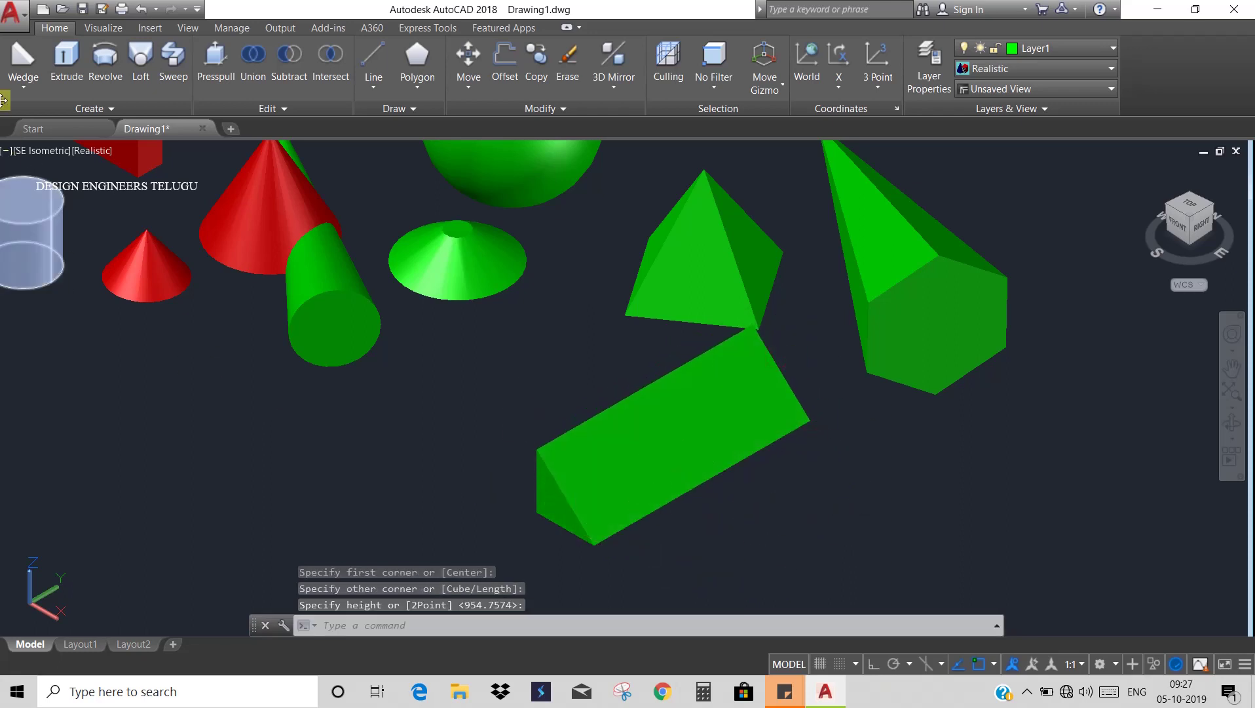
# Step: Draw a second, taller green wedge leaning beside the first
pyautogui.click(22, 55)
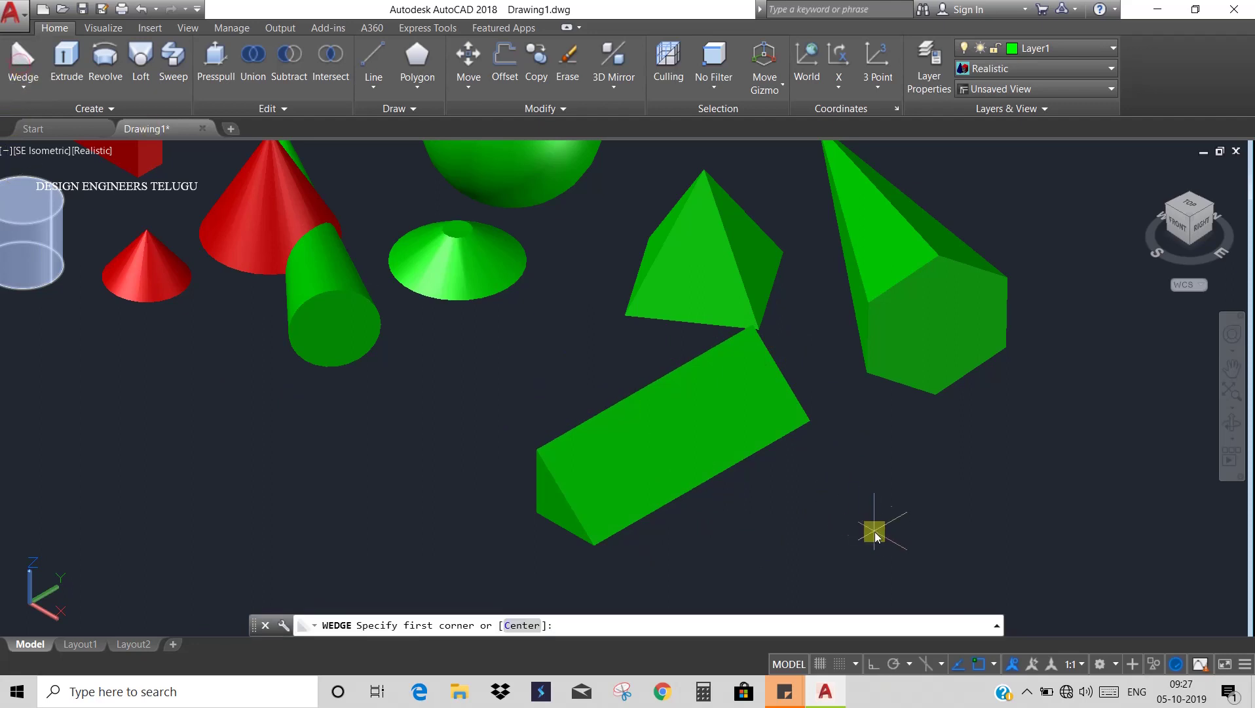
pyautogui.moveTo(843, 512); pyautogui.dragTo(720, 415, button='middle')
pyautogui.click(608, 449)
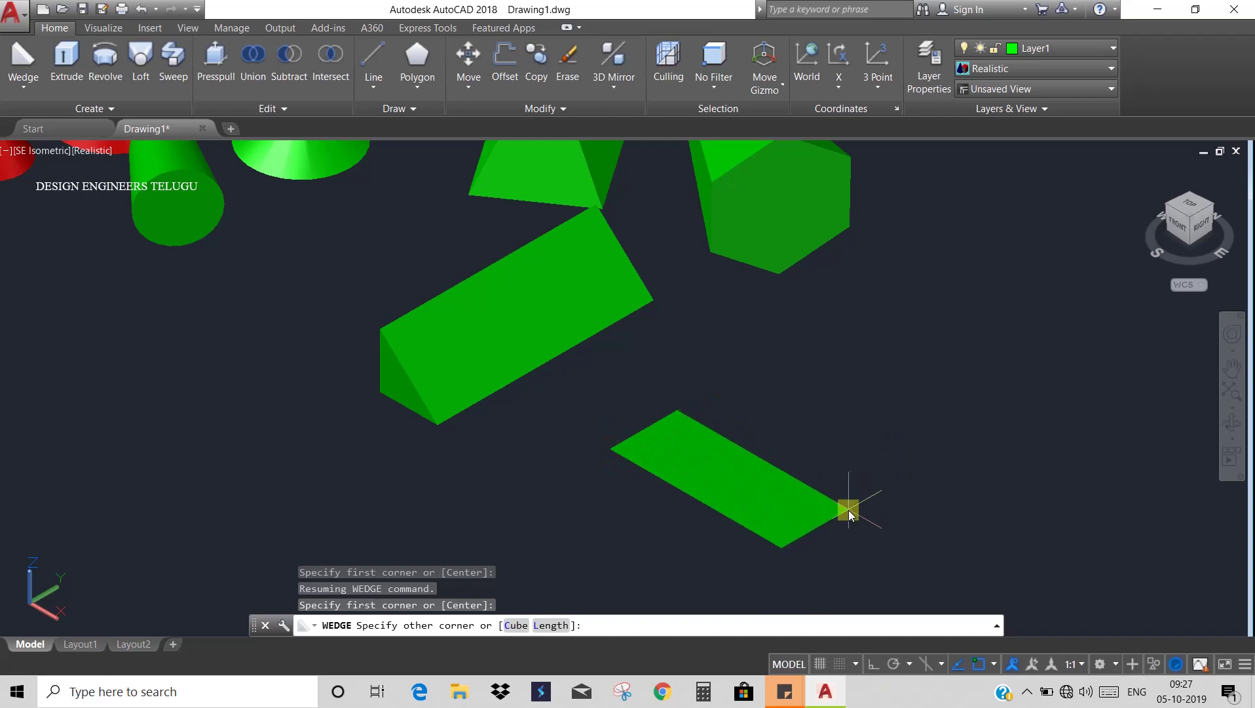
pyautogui.click(847, 511)
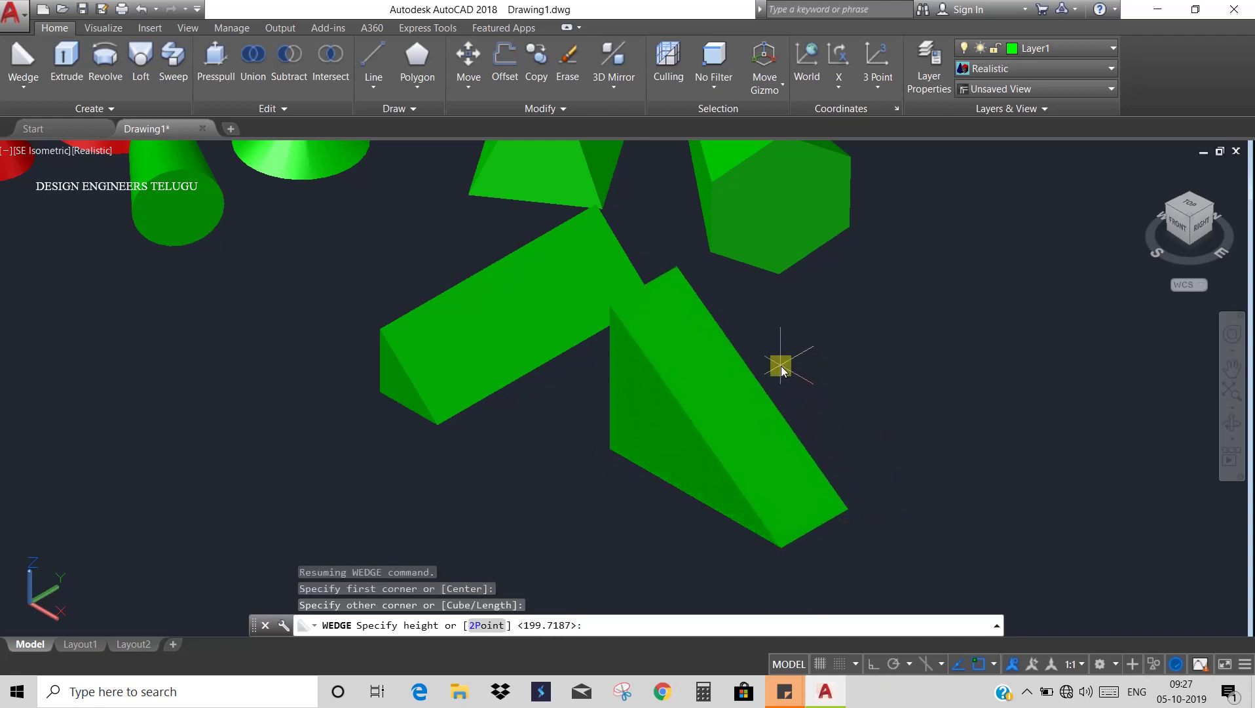
pyautogui.click(786, 376)
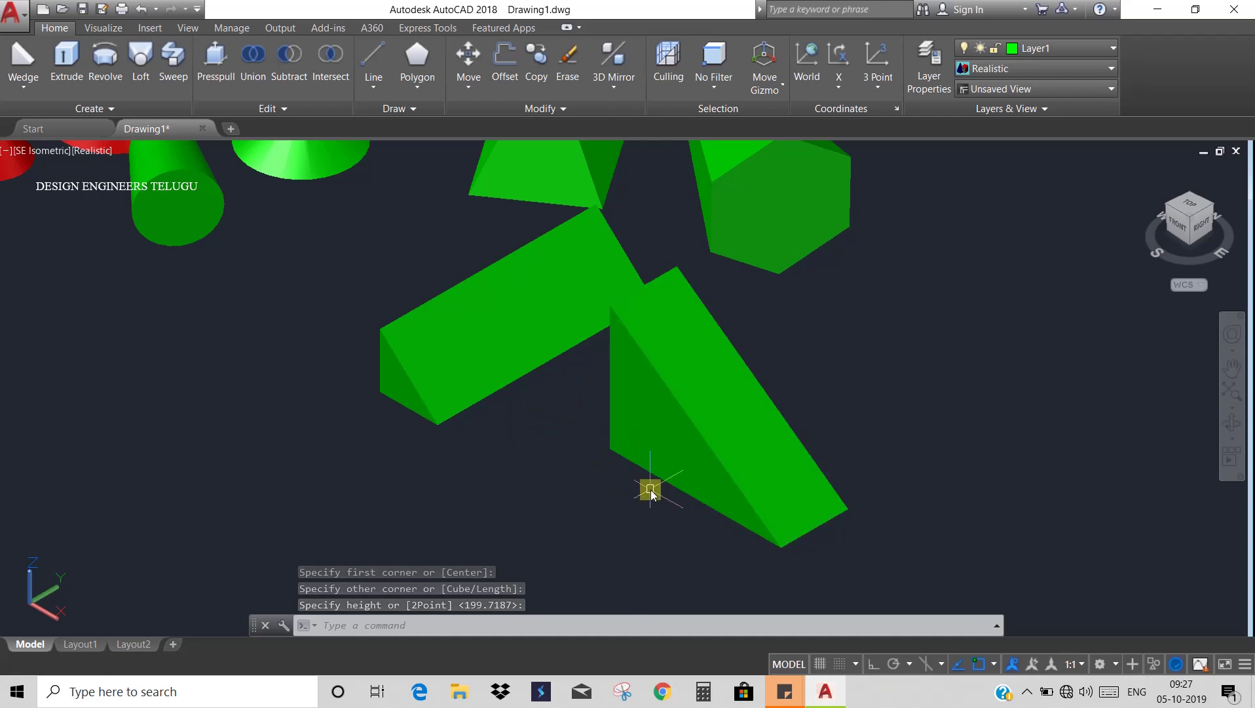
pyautogui.click(14, 98)
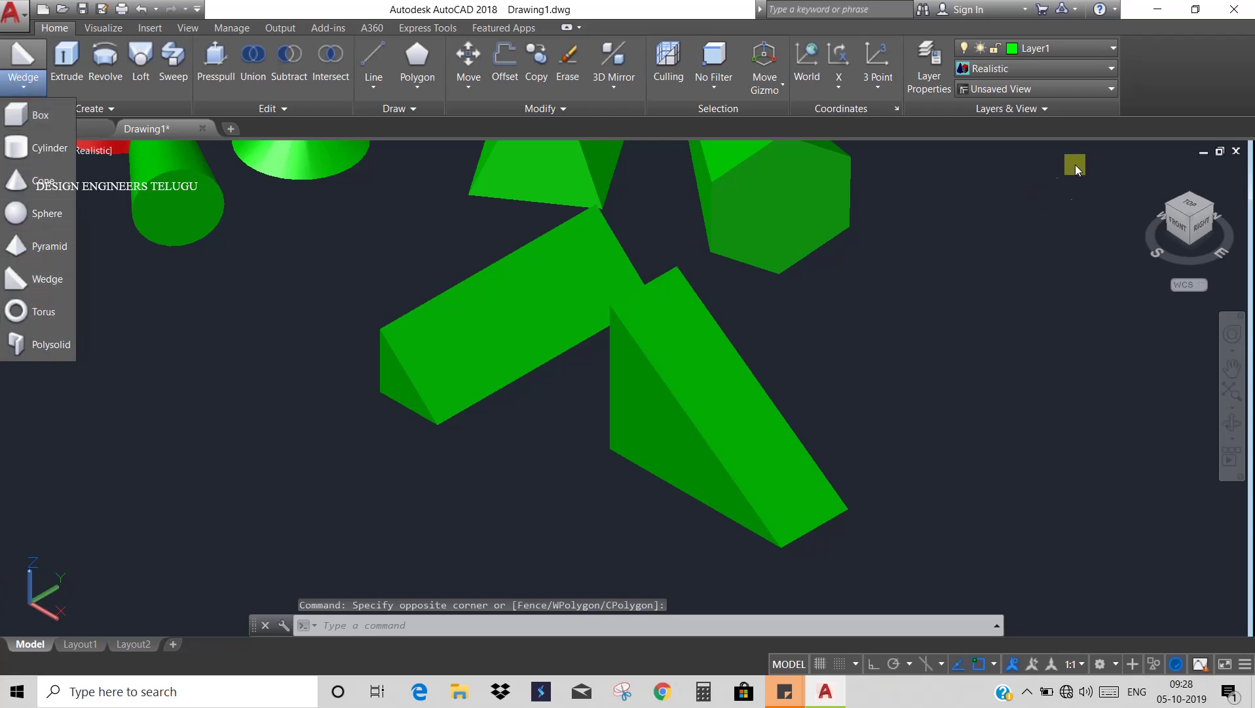
# Step: Make the red layer 1 current
pyautogui.click(1066, 49)
pyautogui.click(1066, 51)
pyautogui.click(1066, 49)
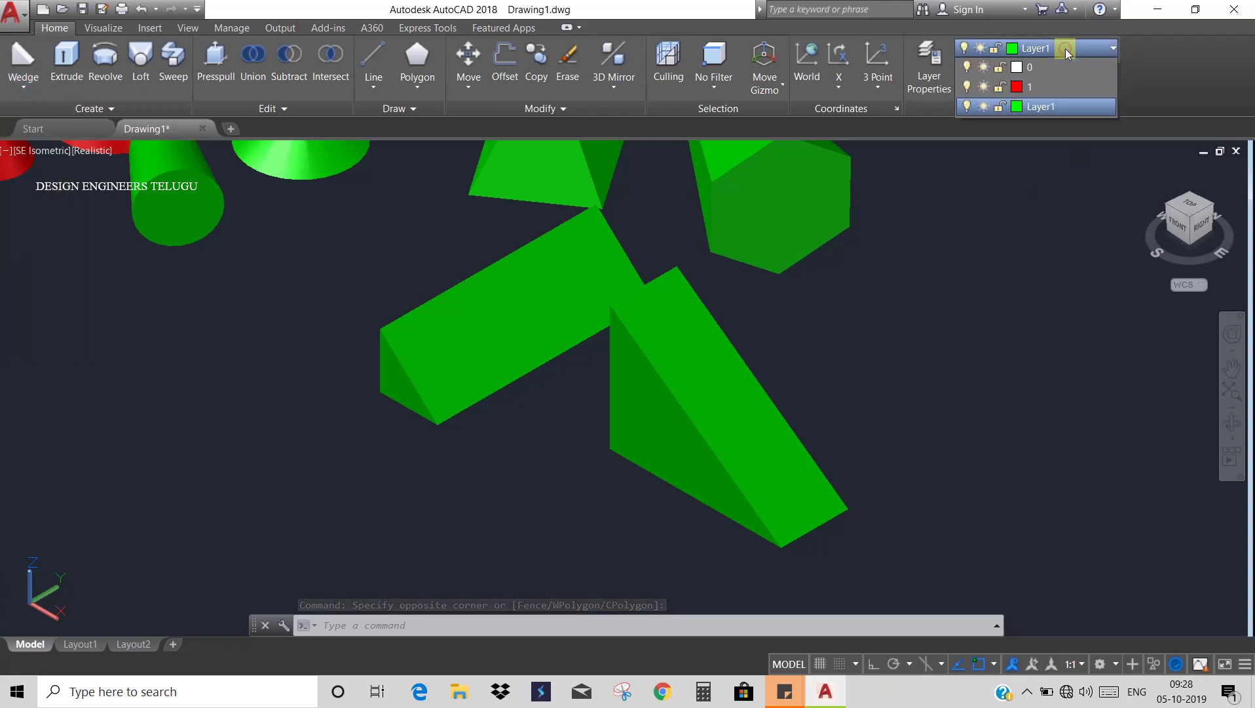
pyautogui.click(1043, 90)
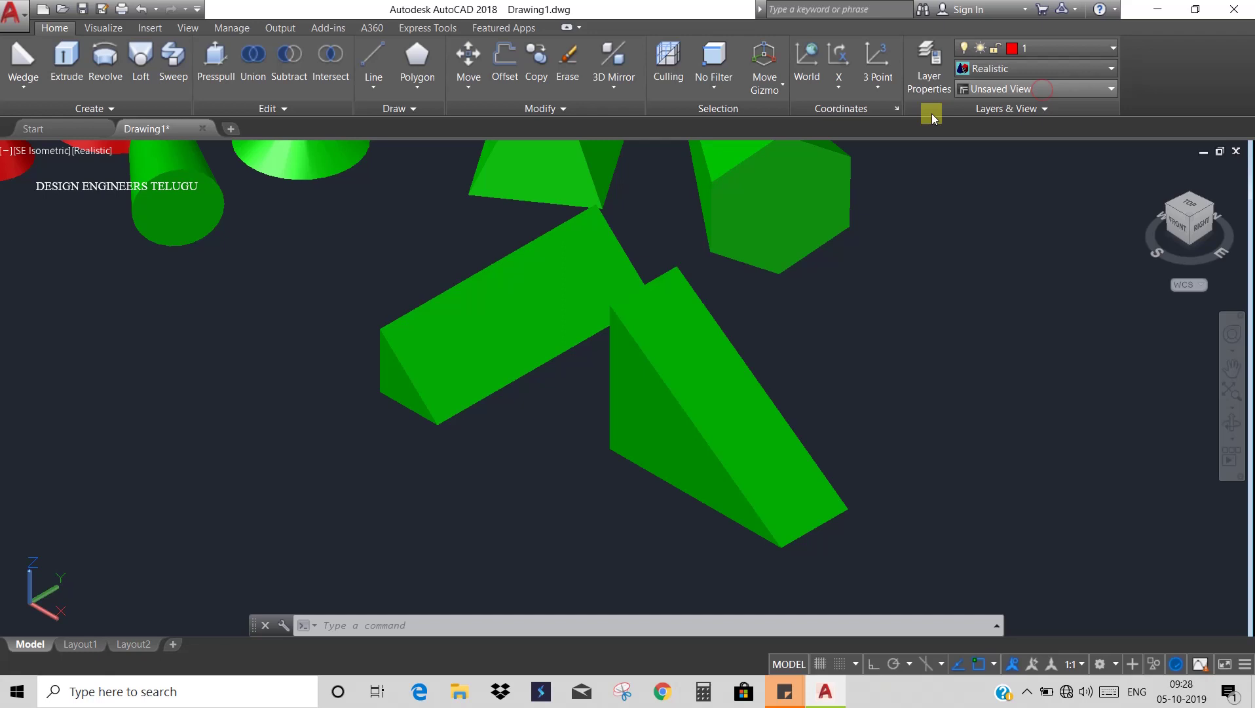
# Step: Draw a red torus in front of the cones from a centre, radius and tube radius
pyautogui.click(38, 84)
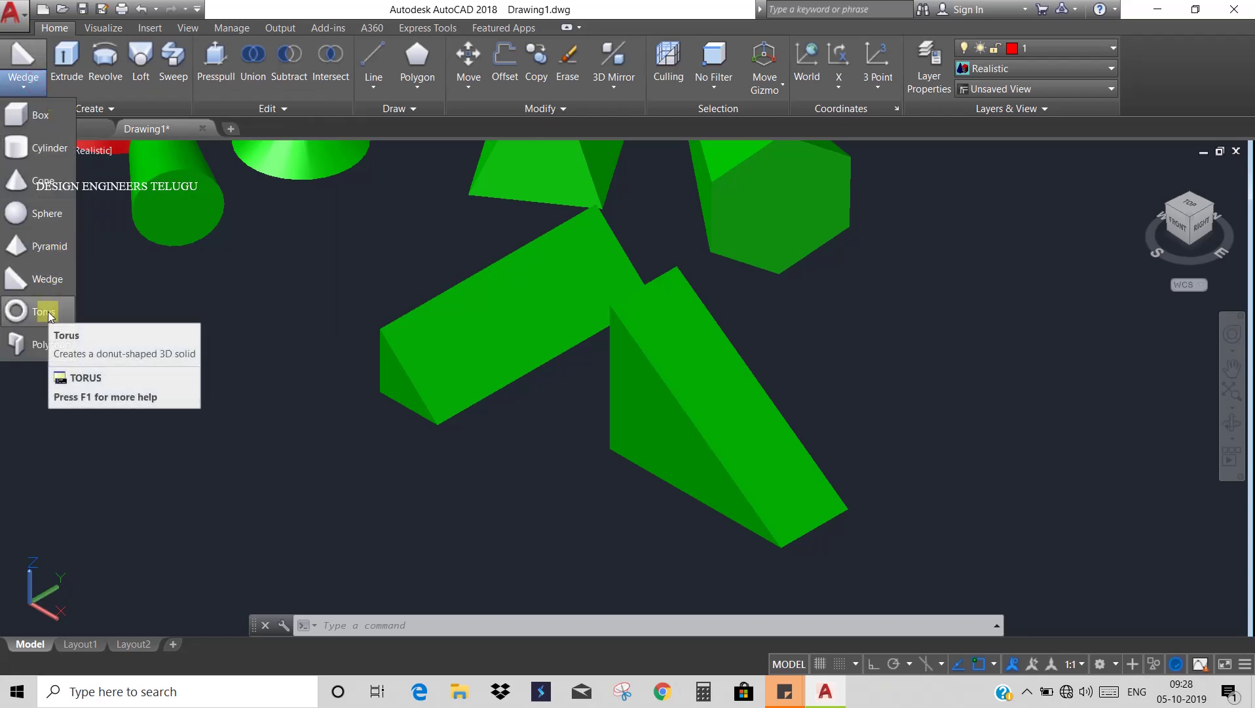
pyautogui.click(51, 317)
pyautogui.keyDown('shift'); pyautogui.moveTo(592, 423); pyautogui.dragTo(892, 430, button='middle'); pyautogui.keyUp('shift')
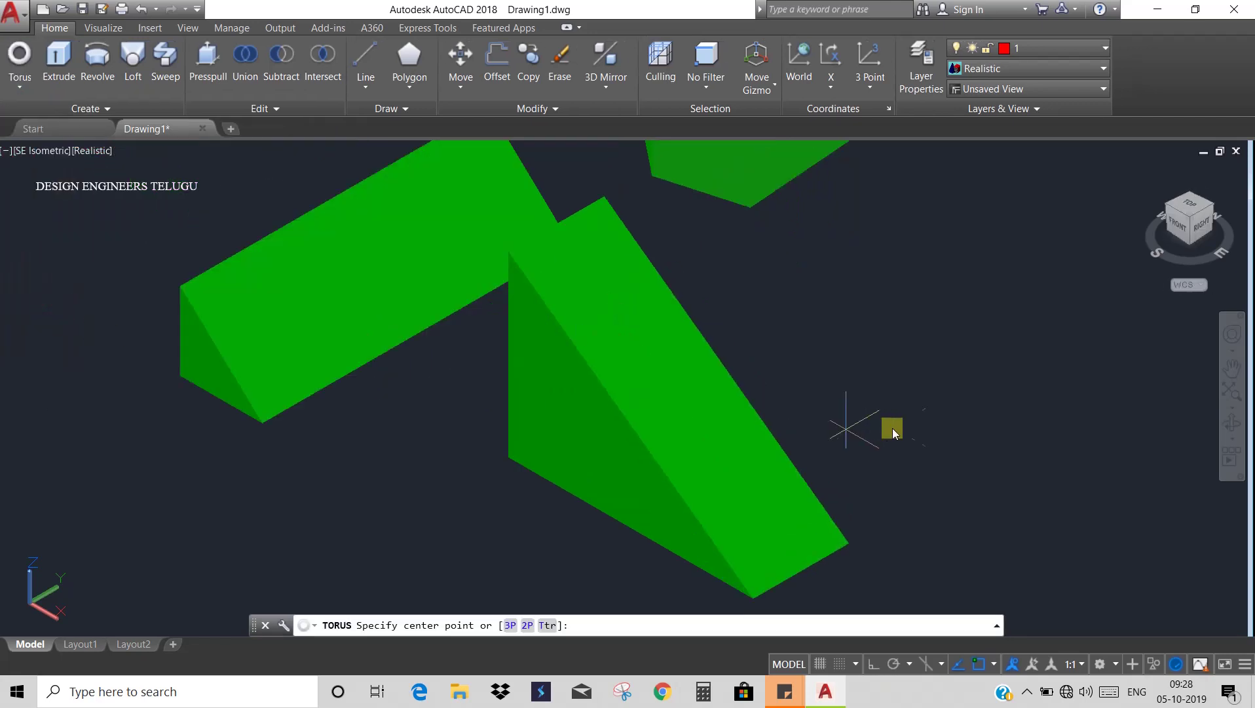
pyautogui.scroll(-6, 948, 505)
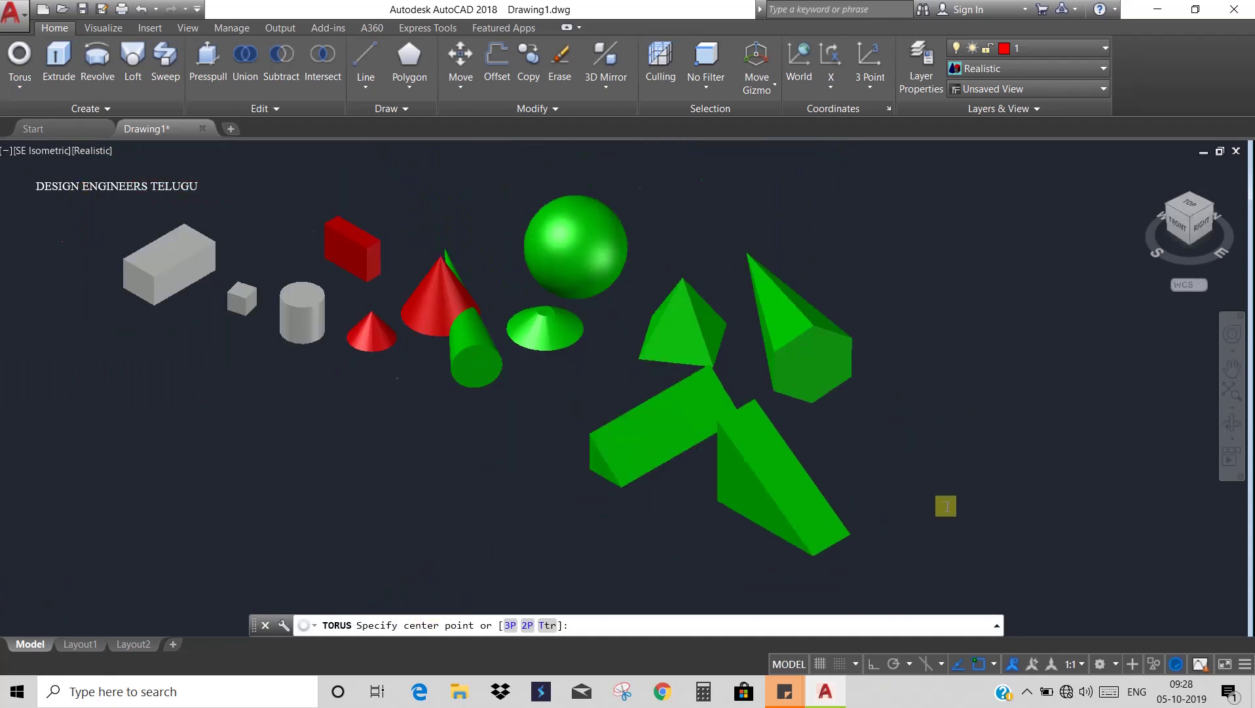
pyautogui.scroll(3, 630, 448)
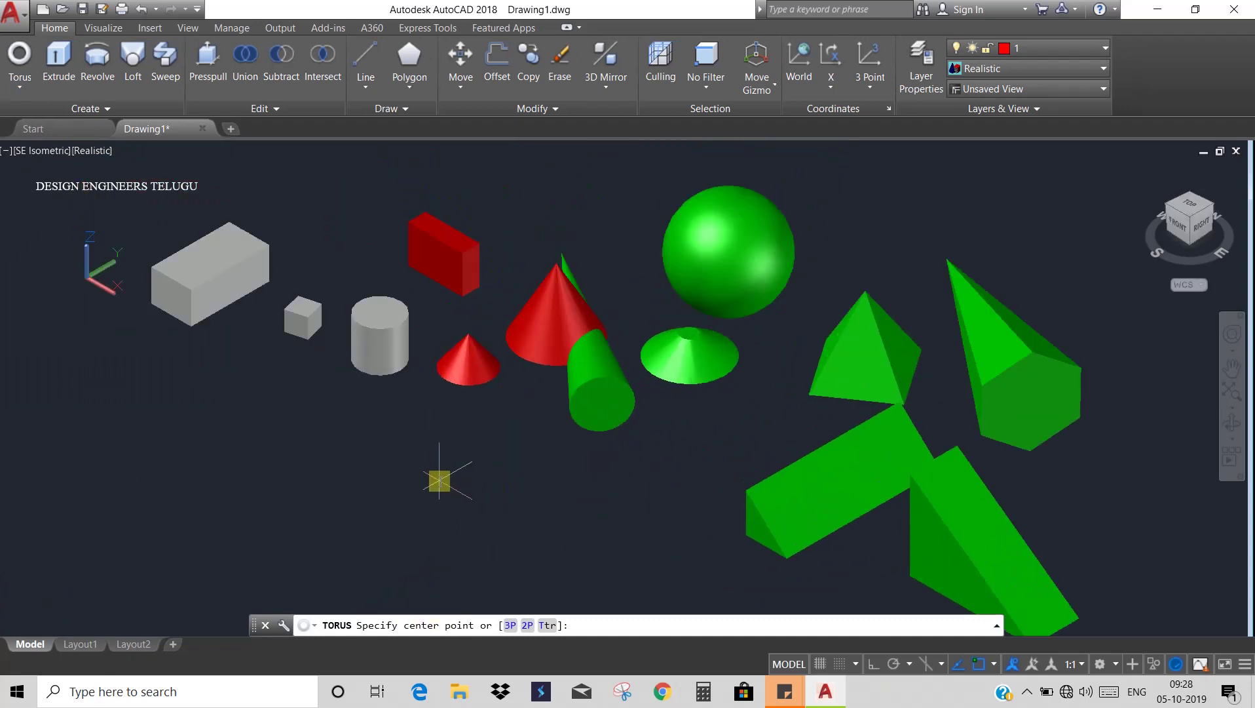
pyautogui.click(439, 481)
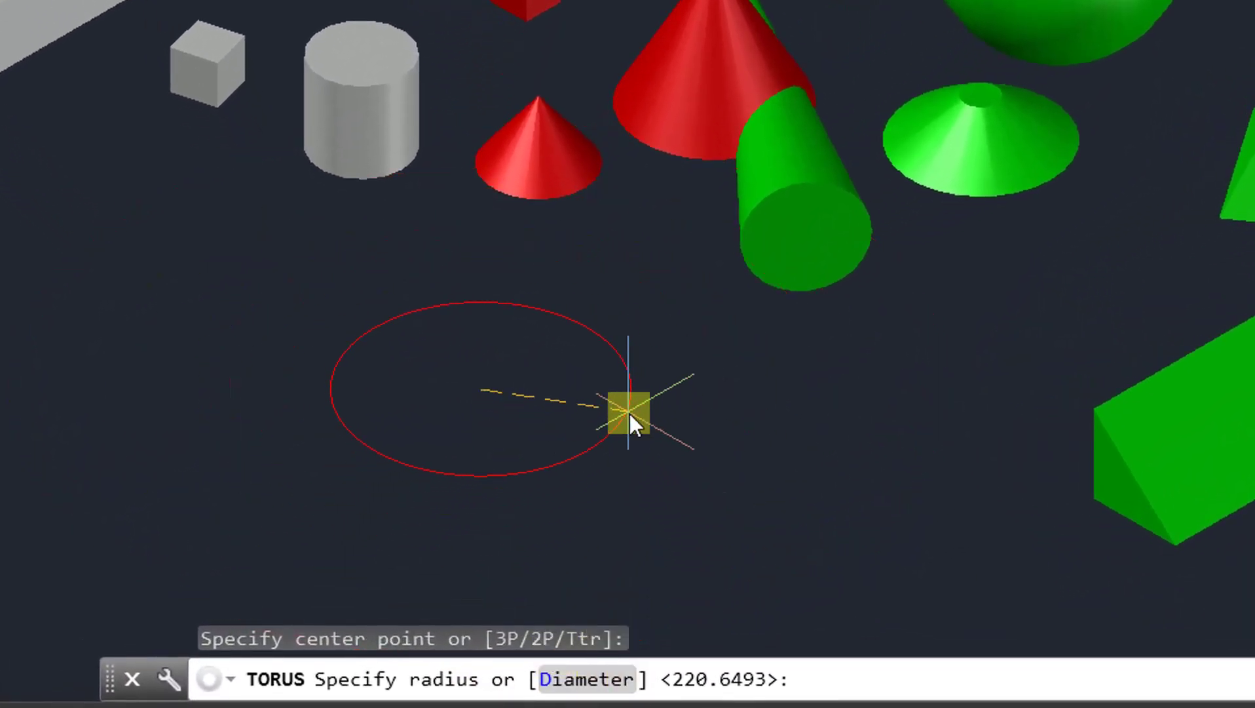
pyautogui.click(654, 412)
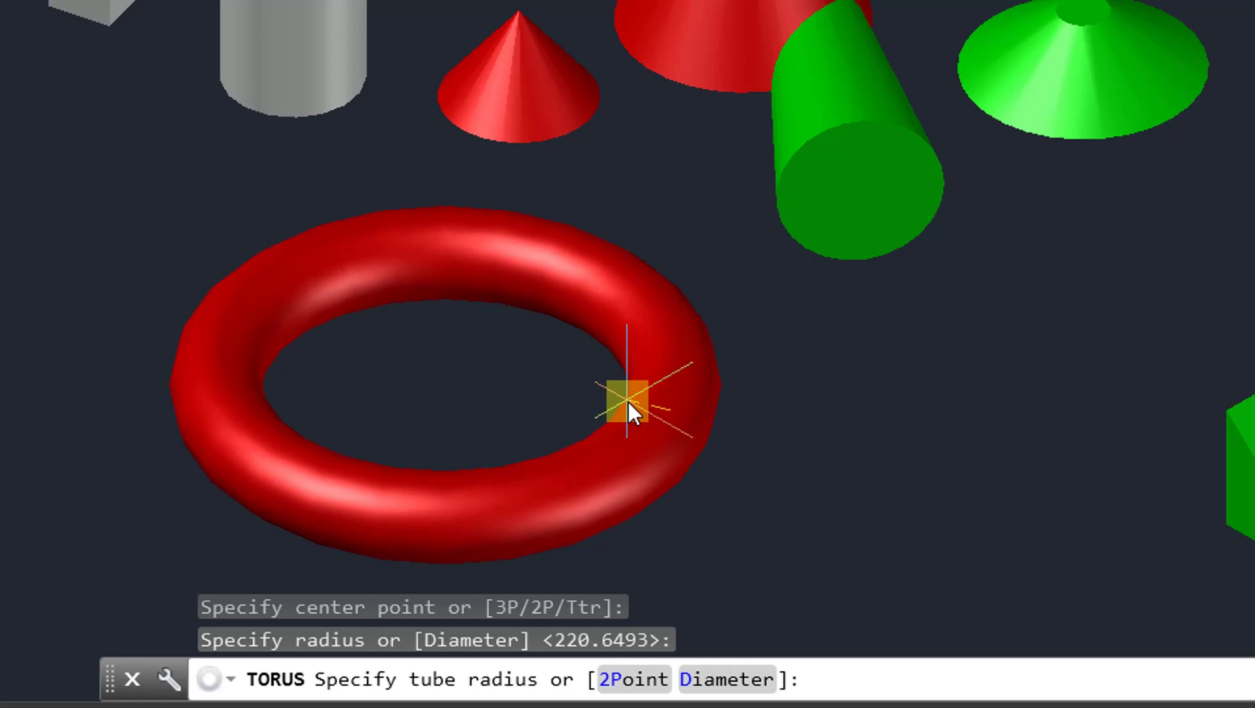
pyautogui.click(628, 402)
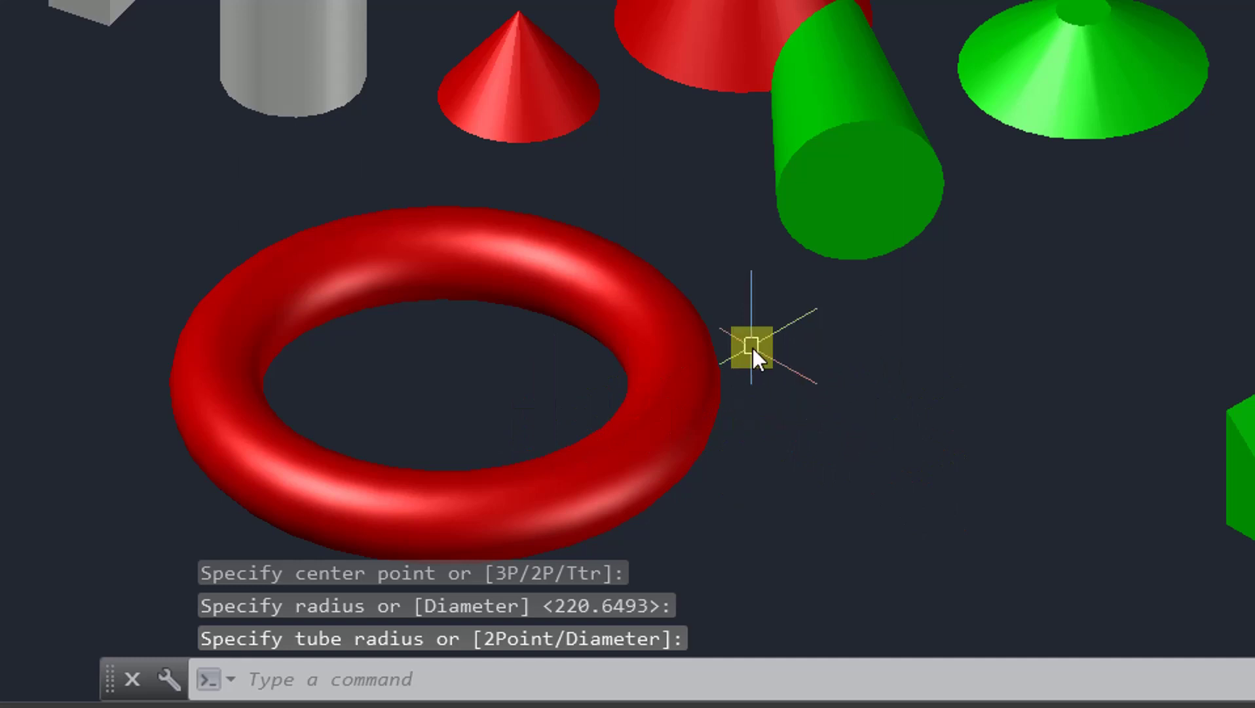
pyautogui.scroll(-3, 753, 348)
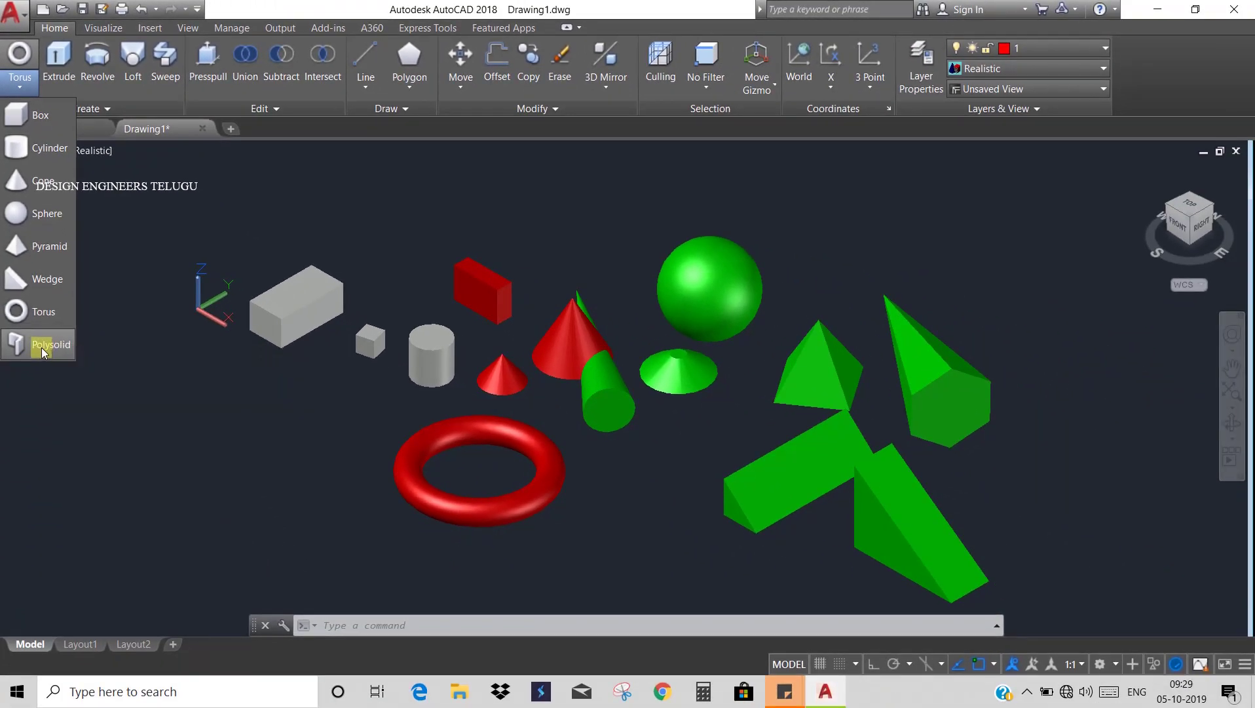
# Step: Draw the red polysolid wall in straight zigzag runs through six corner points
pyautogui.press('Escape')
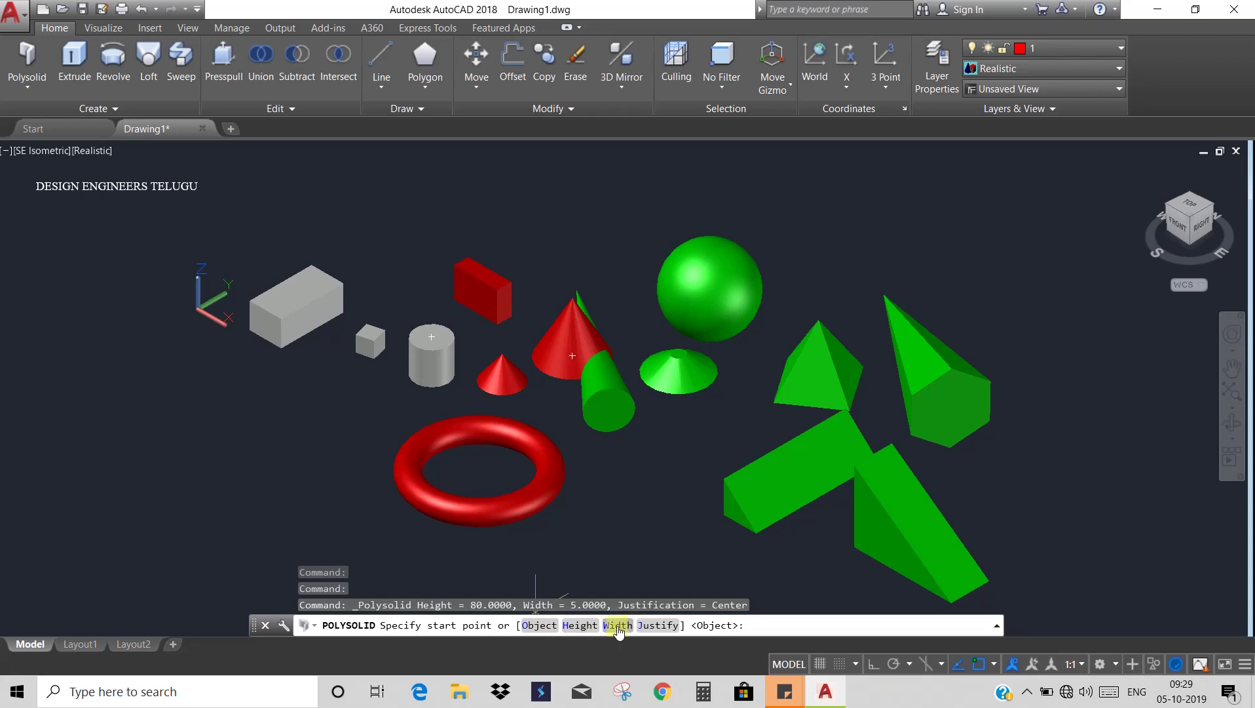
pyautogui.scroll(-2, 331, 376)
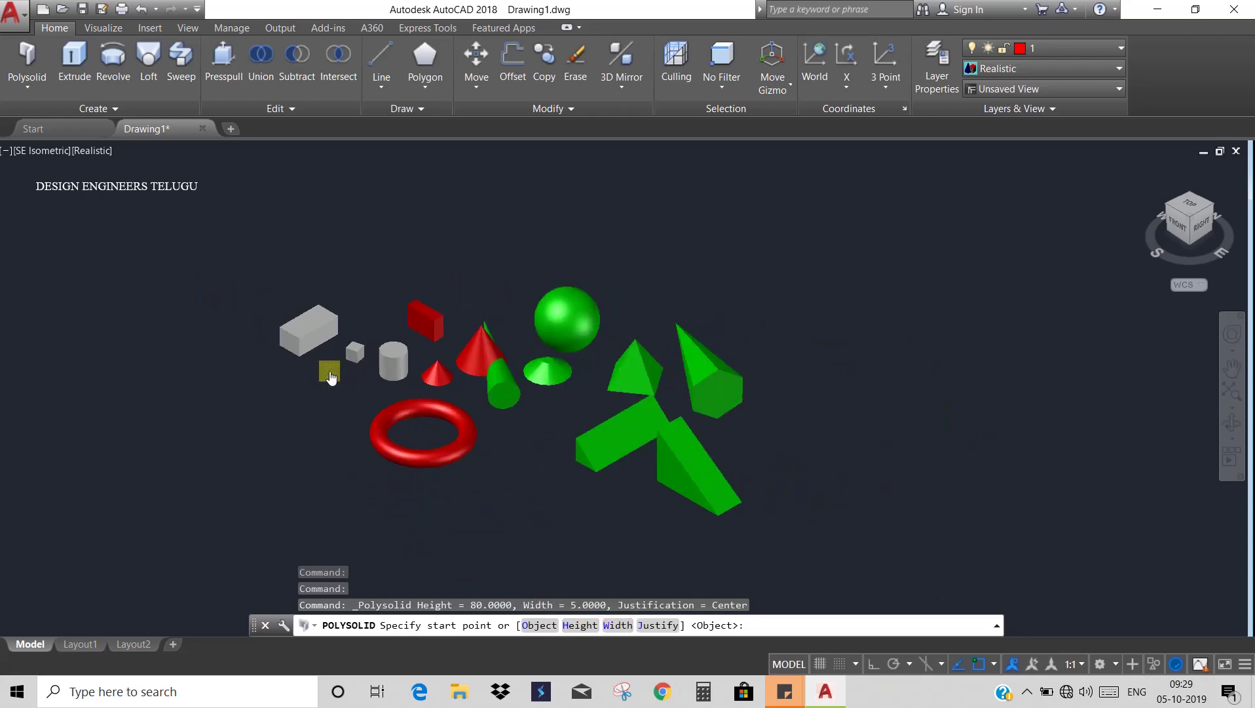
pyautogui.click(367, 253)
pyautogui.click(544, 218)
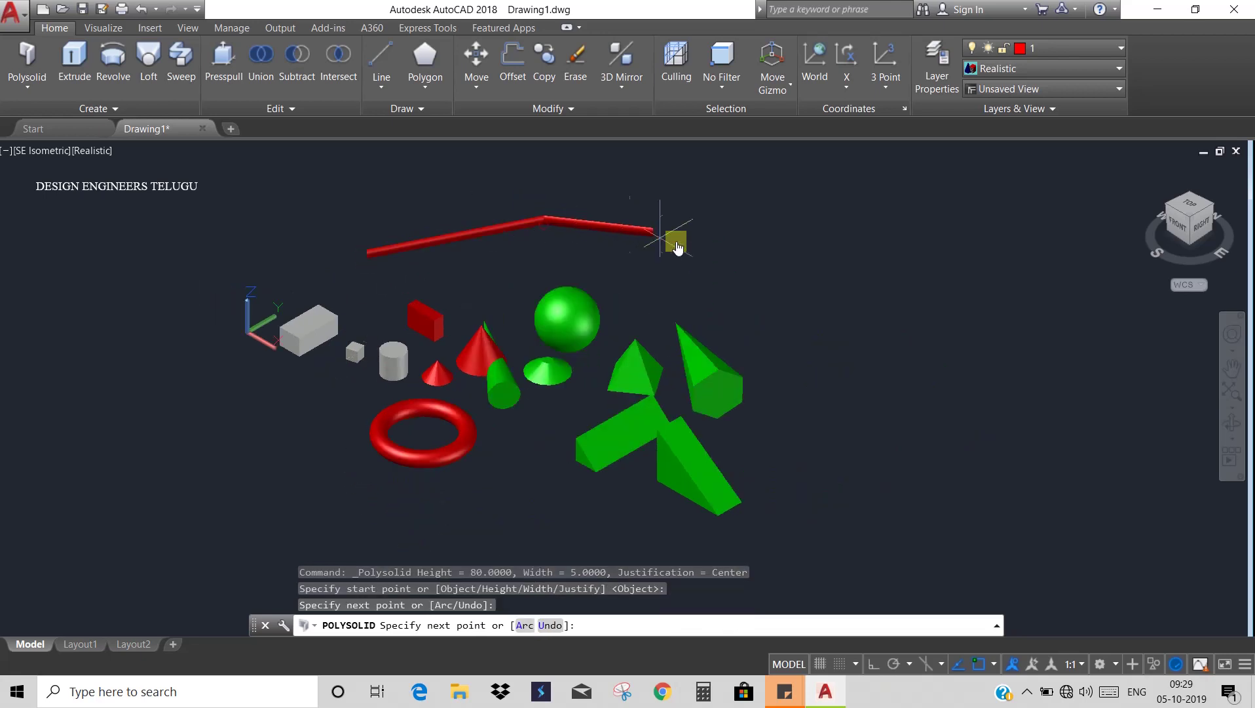
pyautogui.click(724, 250)
pyautogui.scroll(-3, 757, 279)
pyautogui.scroll(4, 763, 275)
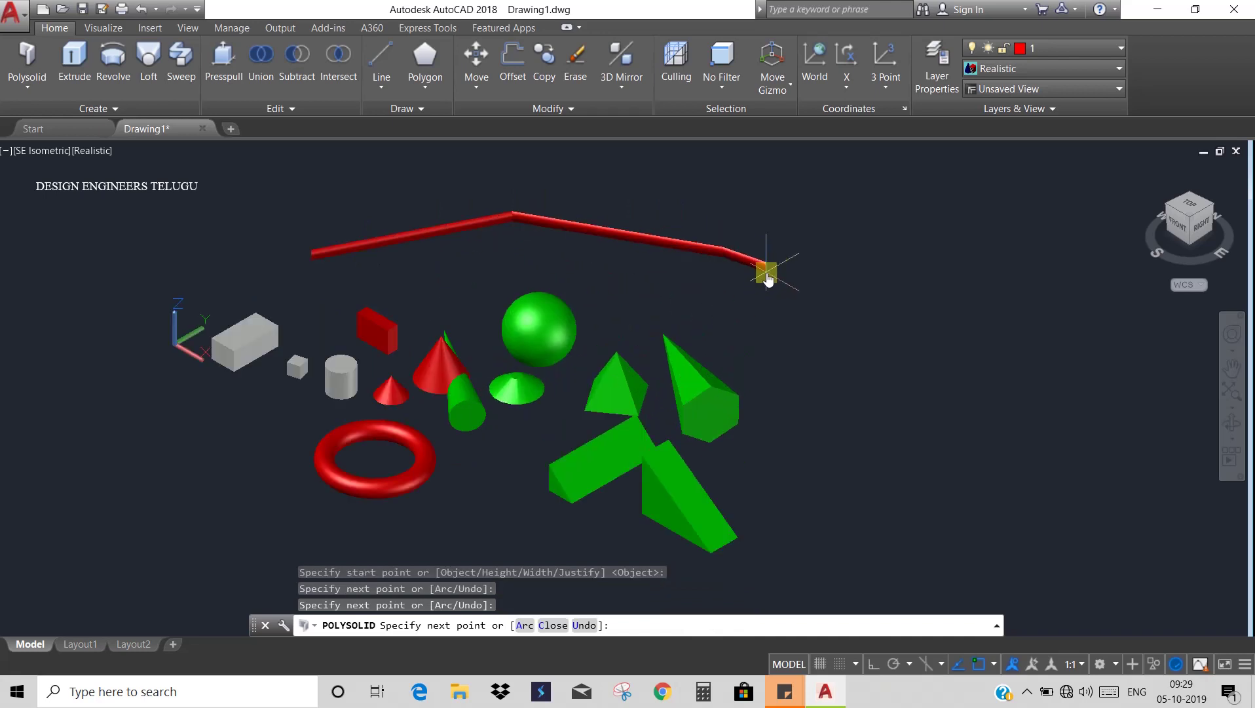
pyautogui.scroll(4, 768, 278)
pyautogui.click(601, 319)
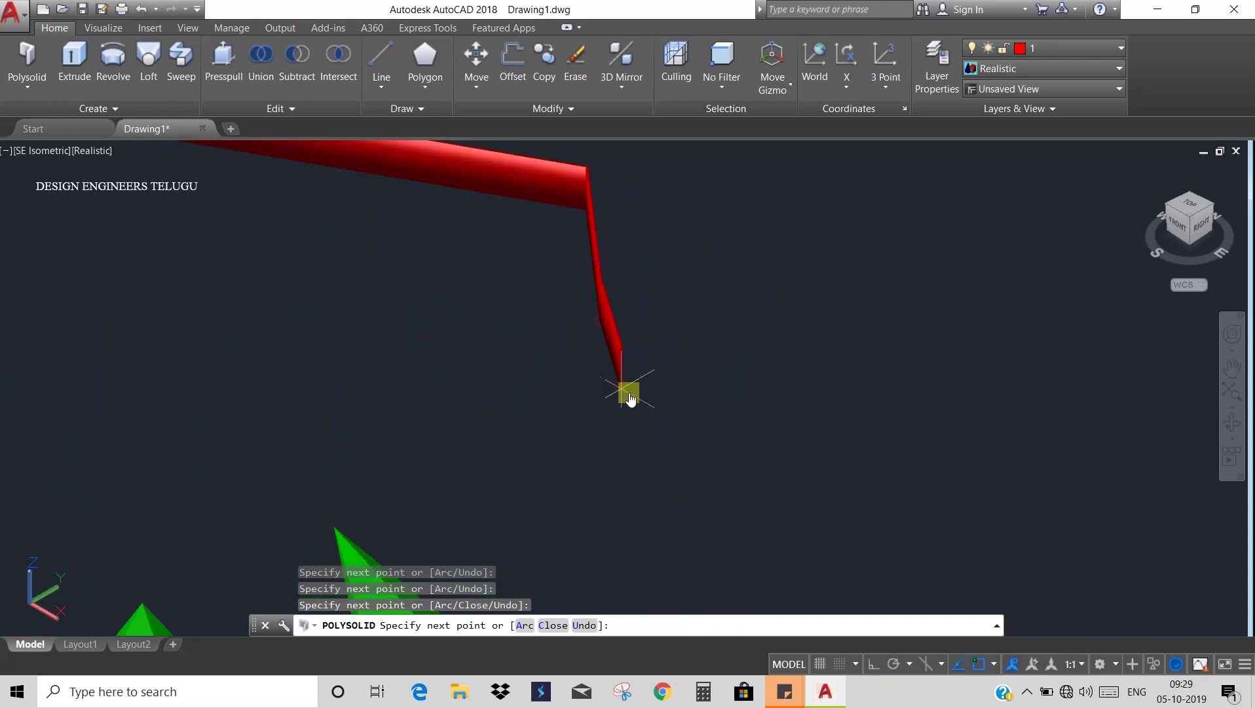
pyautogui.click(710, 392)
pyautogui.click(558, 457)
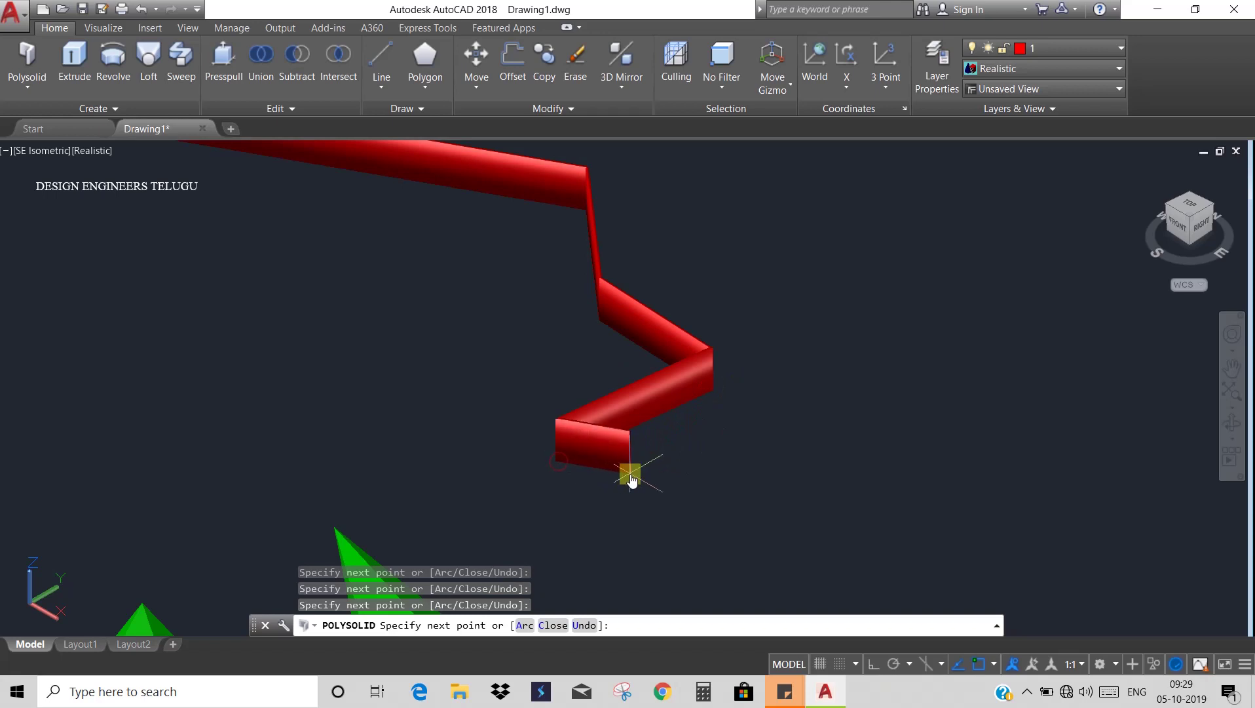
# Step: Switch the wall to Arc mode, curve it through two arc segments, and restart Polysolid
pyautogui.click(521, 627)
pyautogui.click(832, 486)
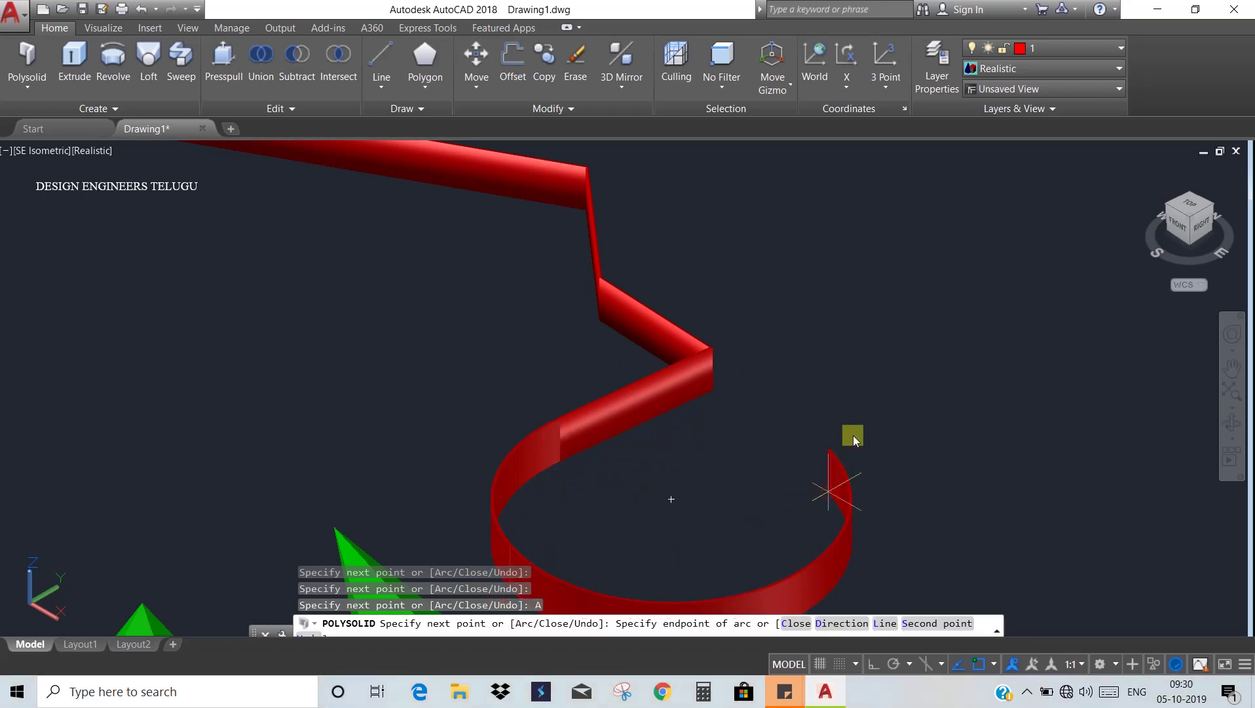
pyautogui.click(1010, 391)
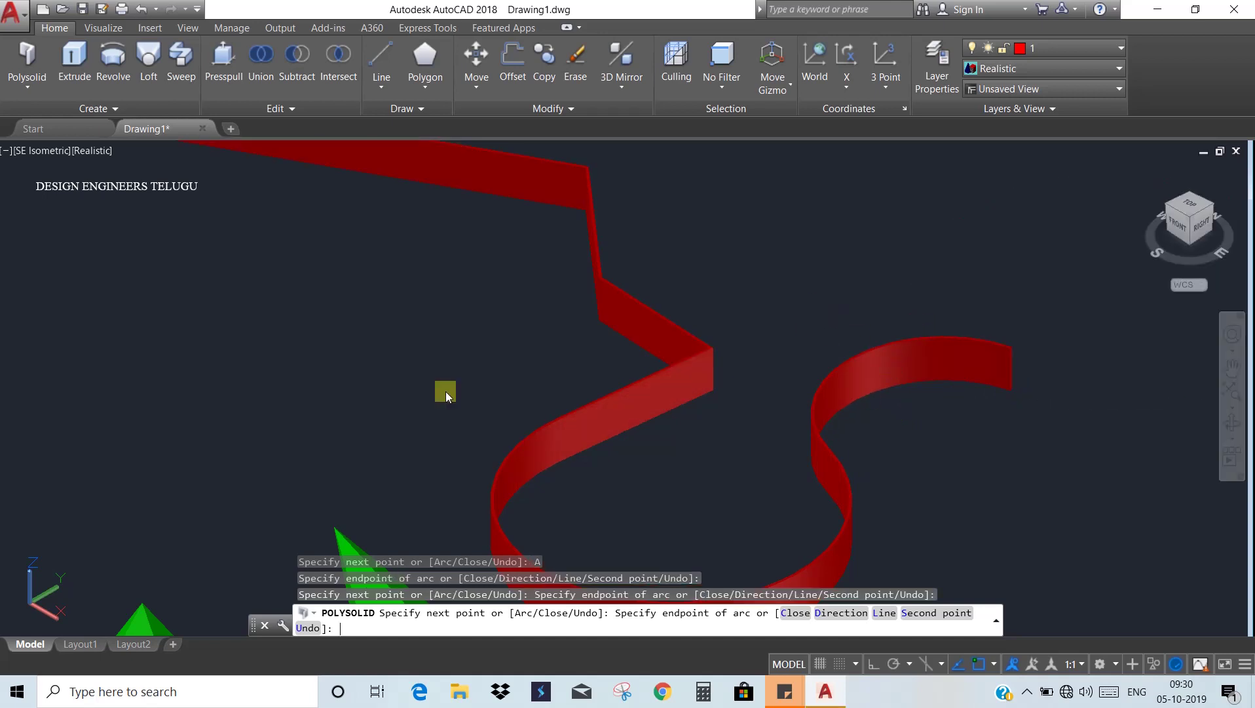
pyautogui.click(31, 80)
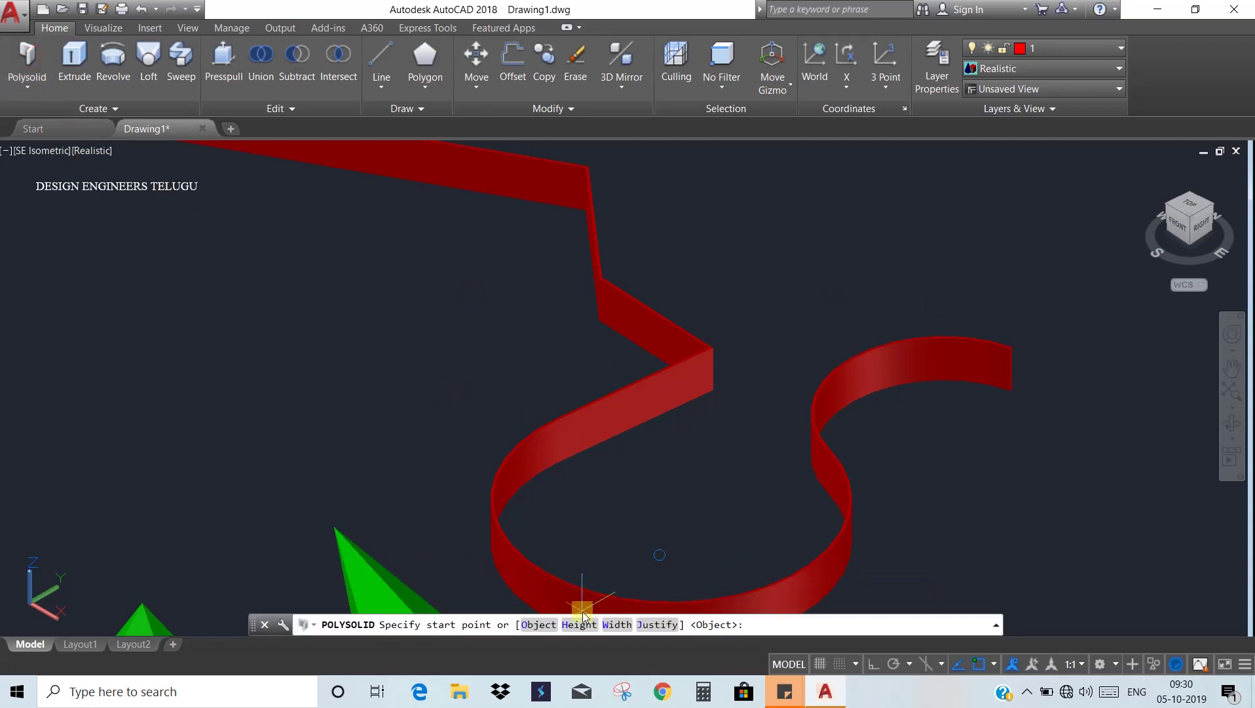
# Step: Set the new polysolid wall to height 150 and width 20
pyautogui.click(578, 624)
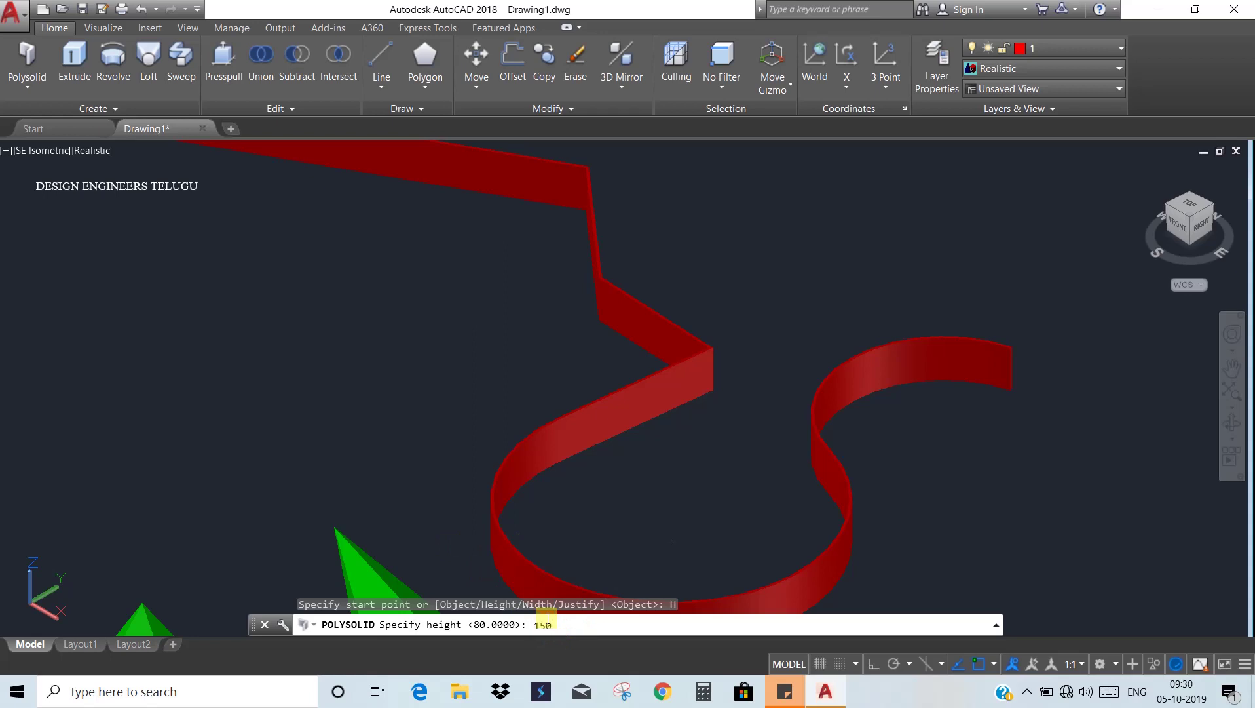
pyautogui.press('Return')
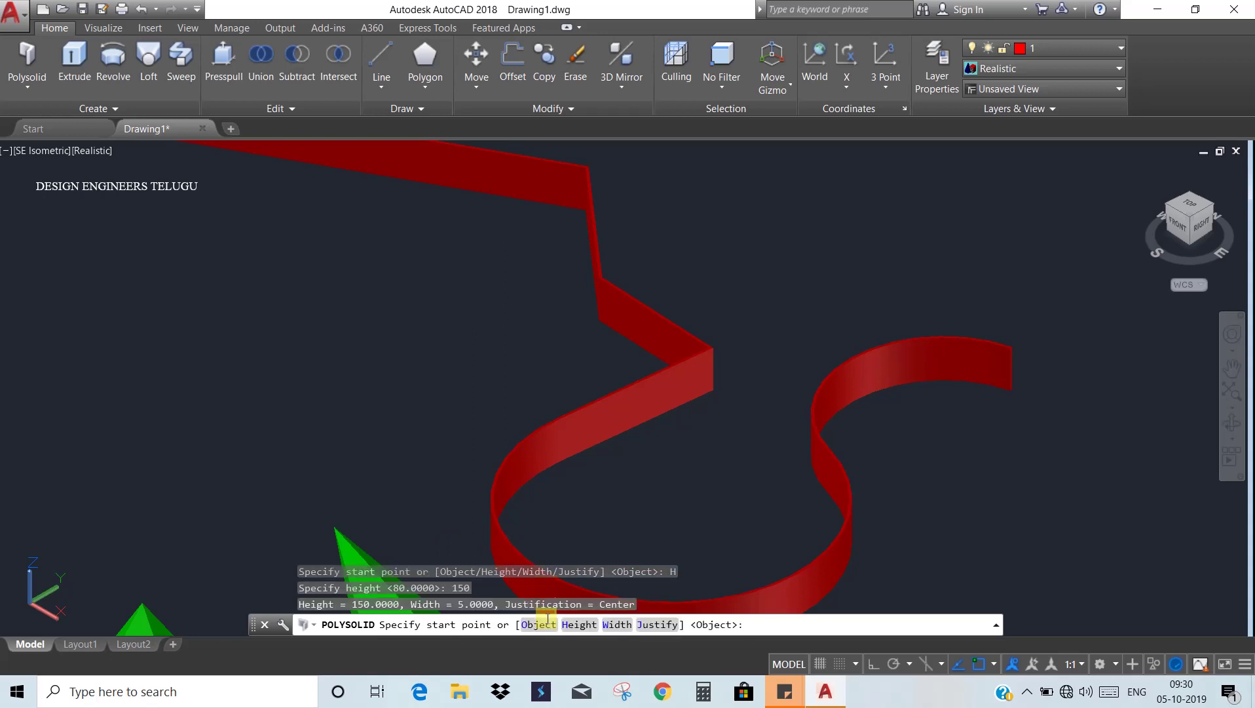
pyautogui.click(615, 624)
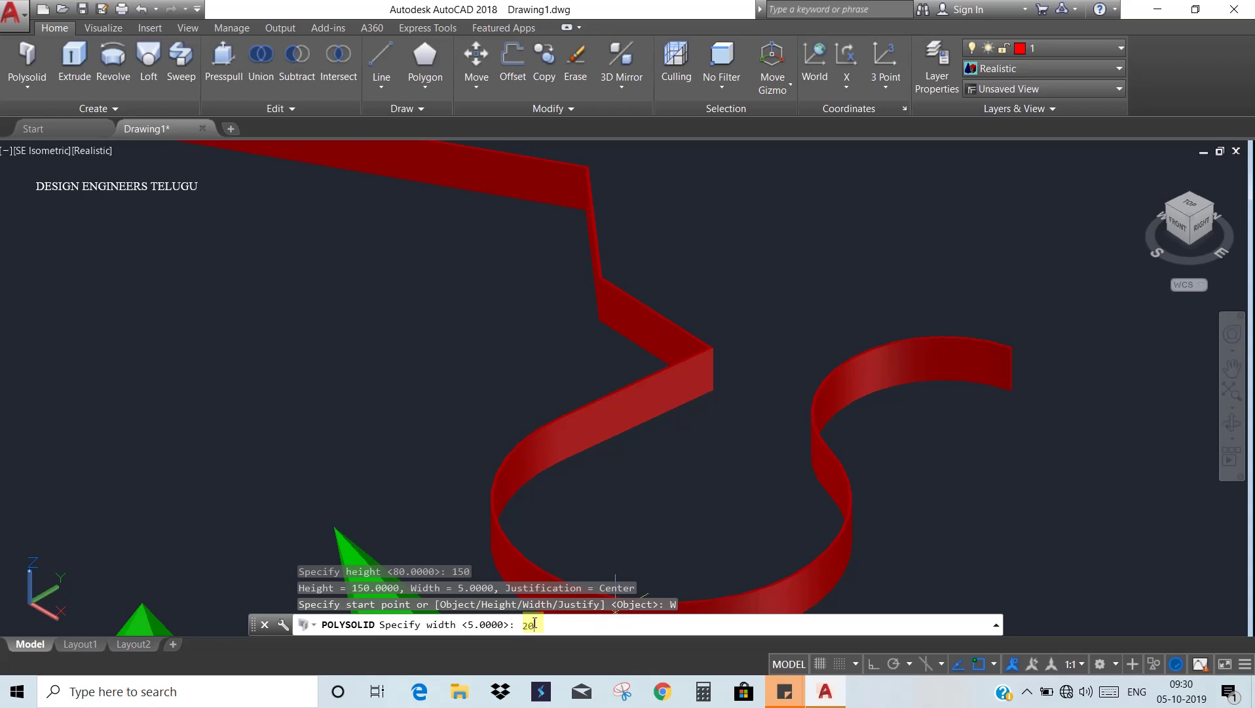
pyautogui.press('Return')
# Step: Draw the thicker wall in straight runs through six corner points behind the solids, panning midway
pyautogui.scroll(-5, 754, 458)
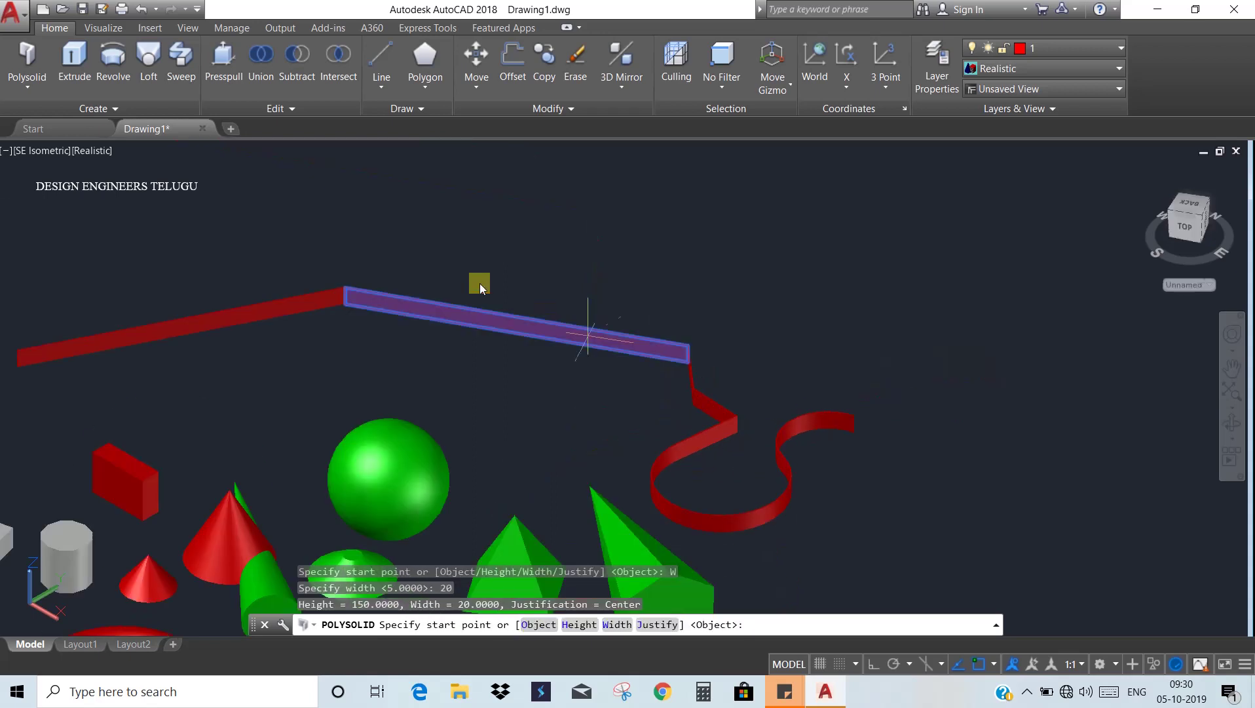
pyautogui.click(424, 239)
pyautogui.click(734, 252)
pyautogui.click(775, 378)
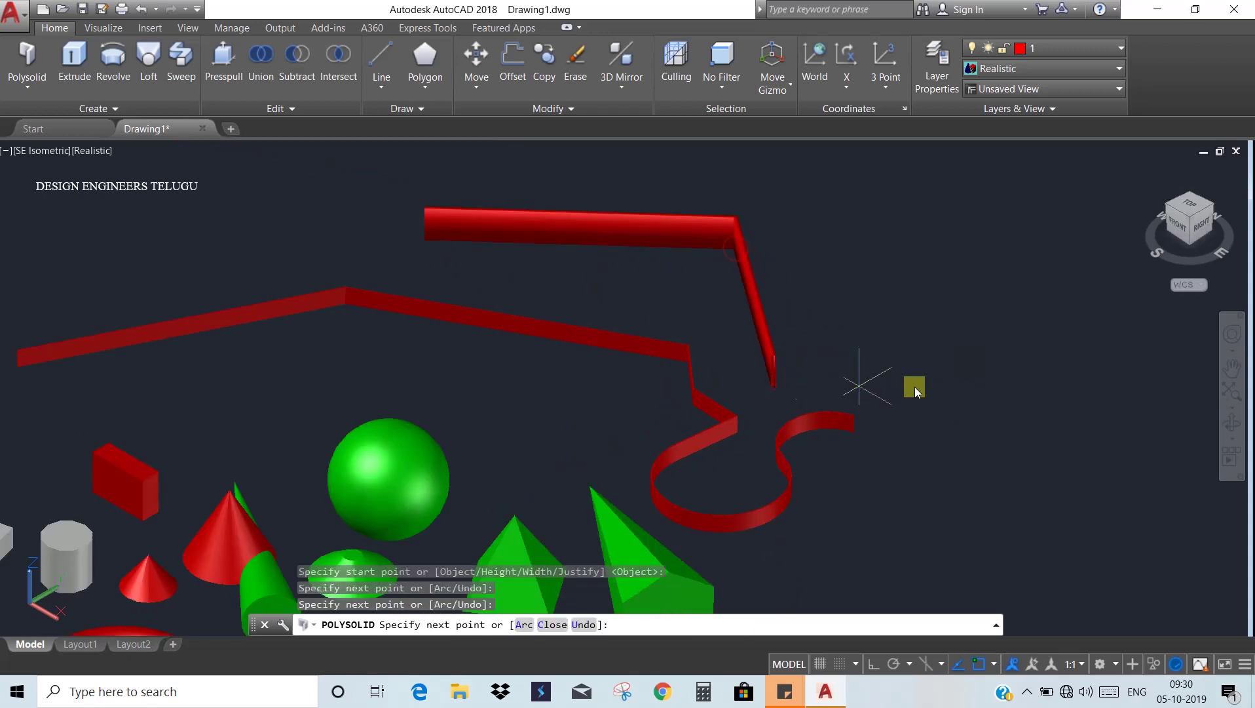
pyautogui.click(953, 370)
pyautogui.click(868, 534)
pyautogui.scroll(-3, 869, 528)
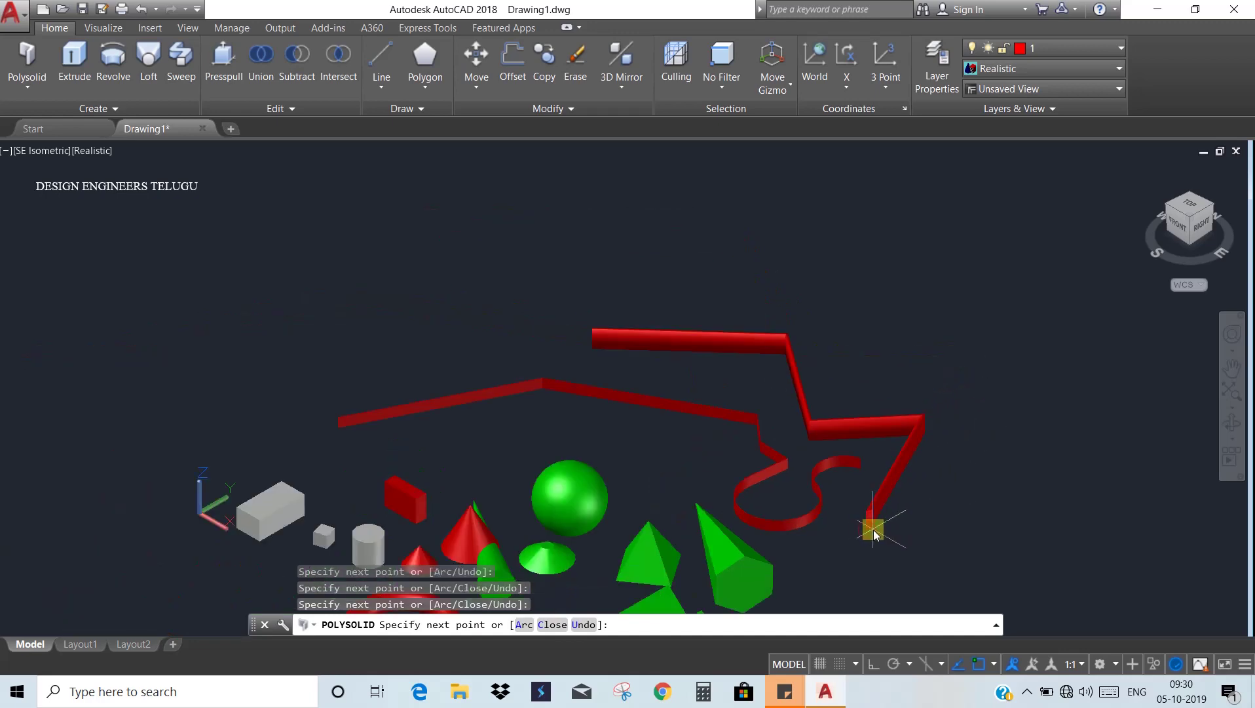
pyautogui.scroll(8, 865, 528)
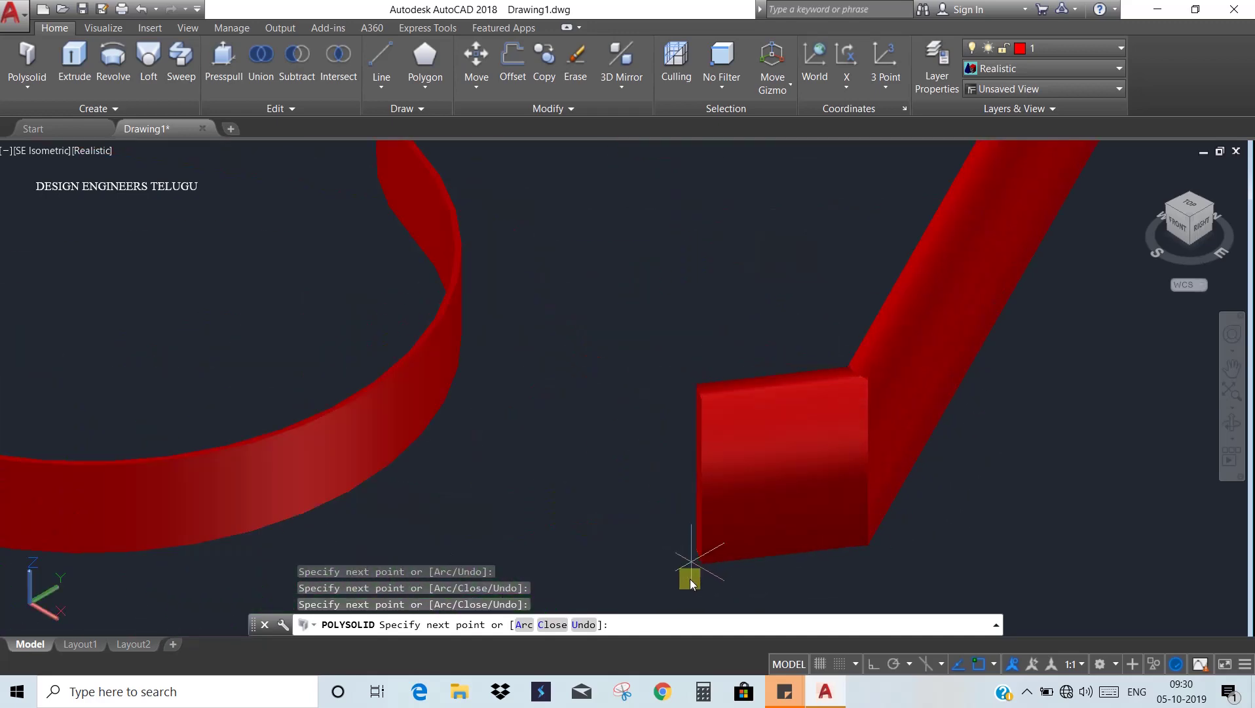
pyautogui.scroll(-4, 762, 581)
pyautogui.scroll(8, 760, 577)
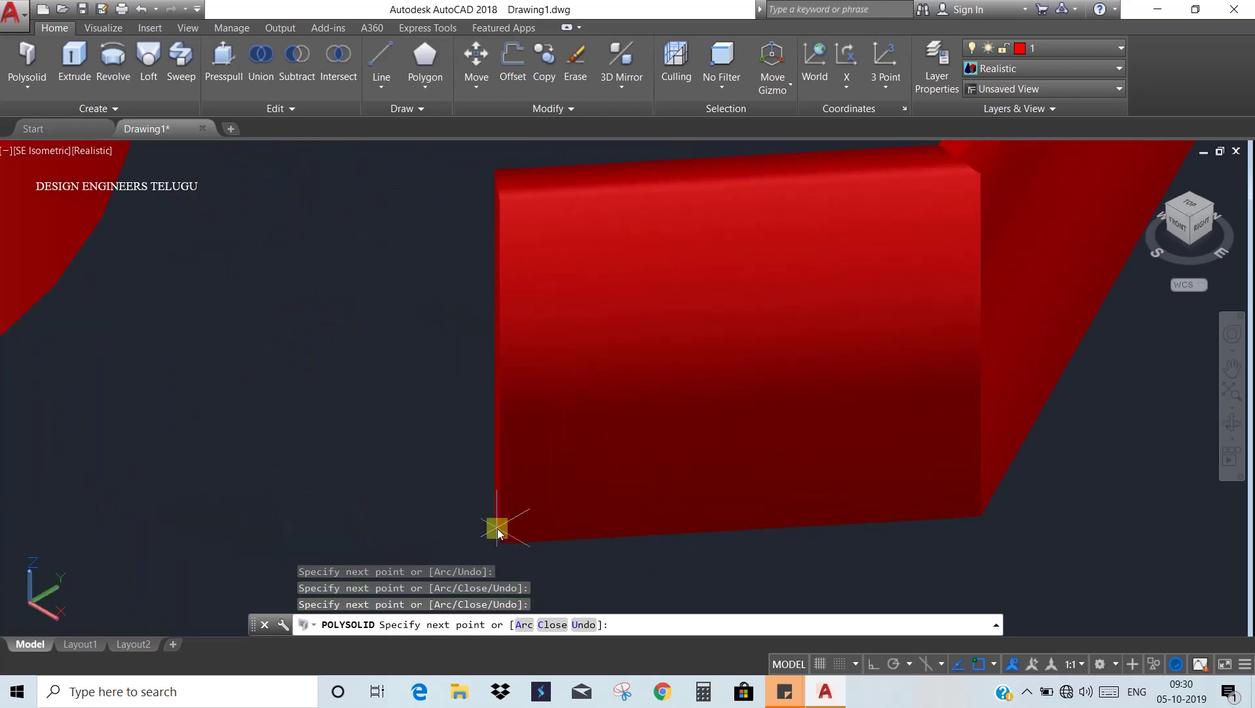
pyautogui.moveTo(496, 526); pyautogui.dragTo(593, 567, button='middle')
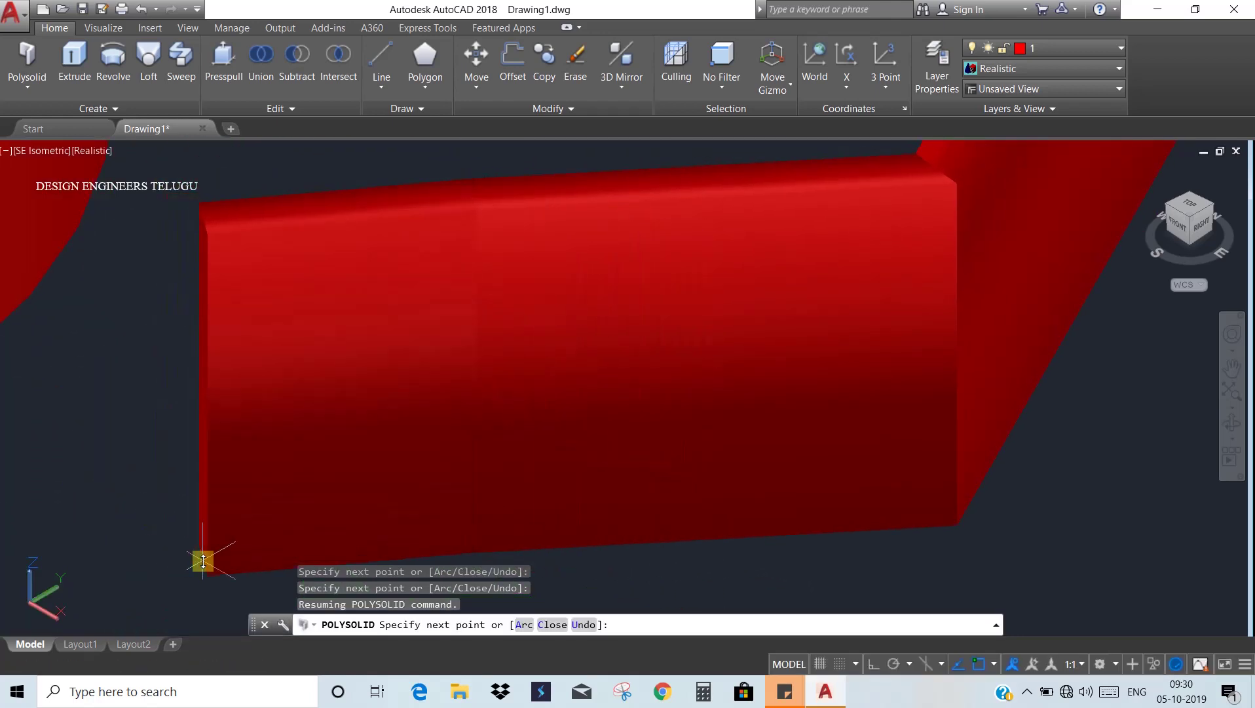
pyautogui.click(204, 561)
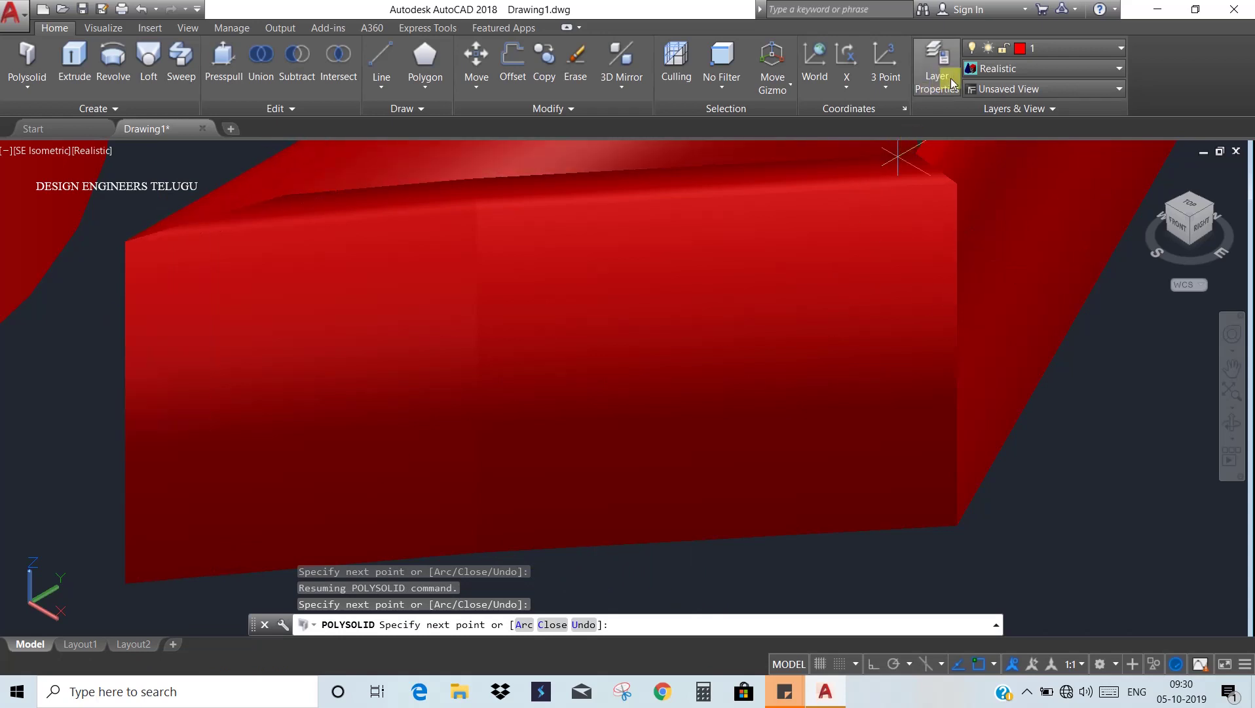
# Step: End the wall, then zoom and pan to show all the solids and both red walls
pyautogui.press('Escape')
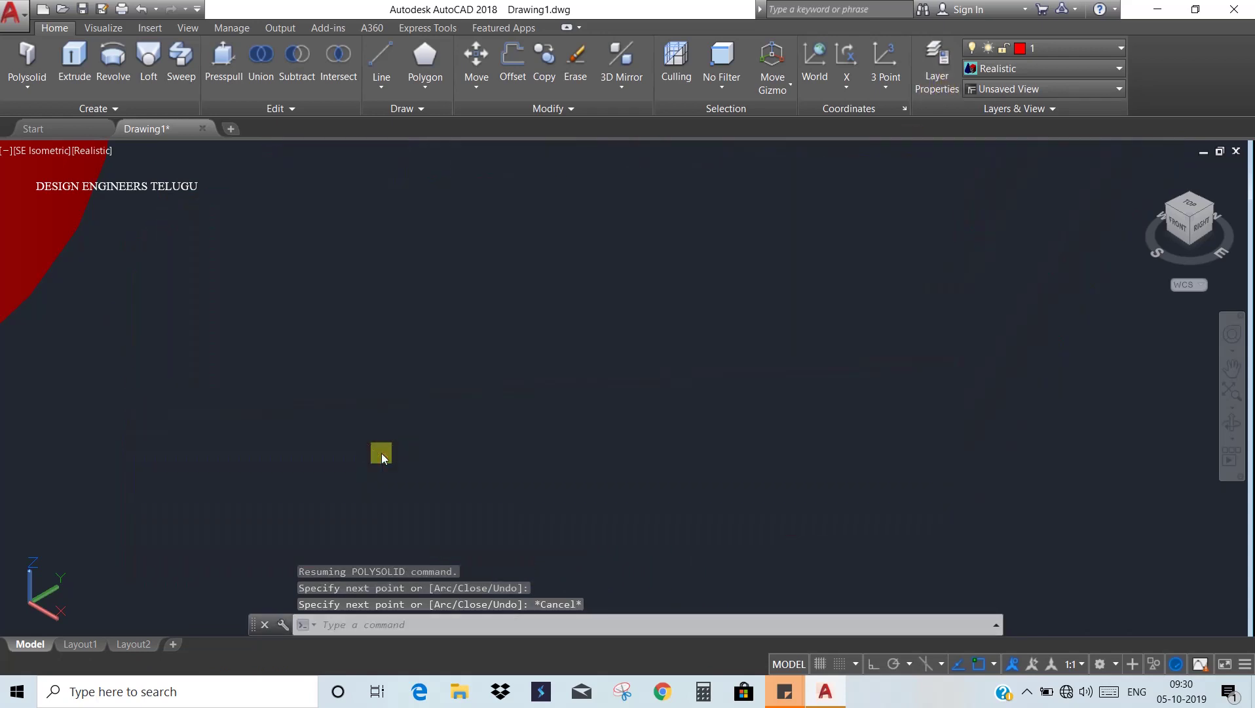
pyautogui.scroll(-5, 498, 445)
pyautogui.scroll(-4, 617, 418)
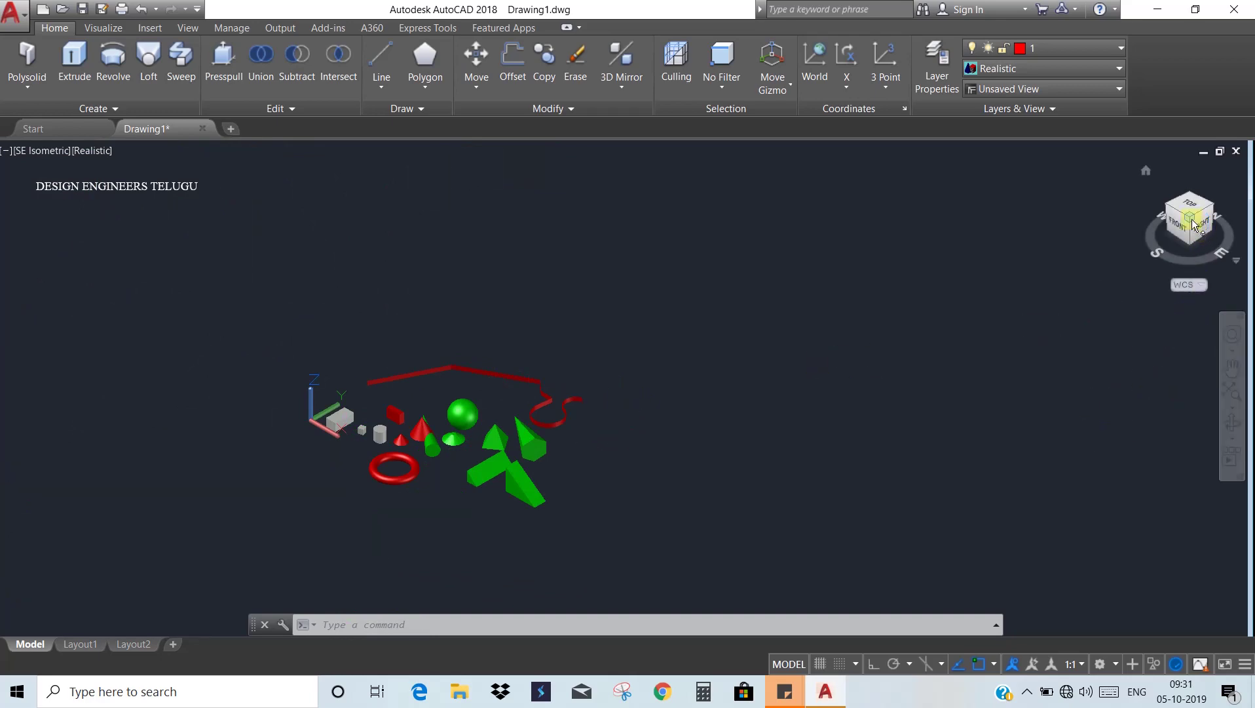
pyautogui.scroll(8, 689, 417)
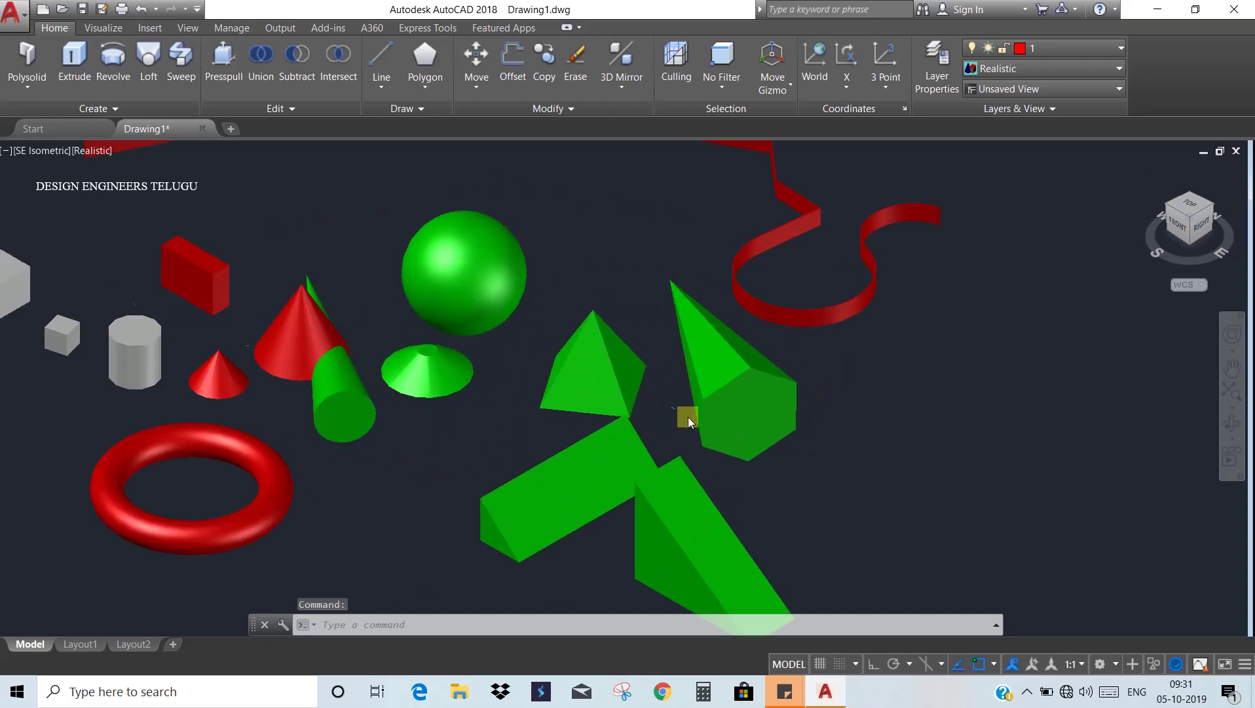
pyautogui.moveTo(323, 440); pyautogui.dragTo(452, 421, button='middle')
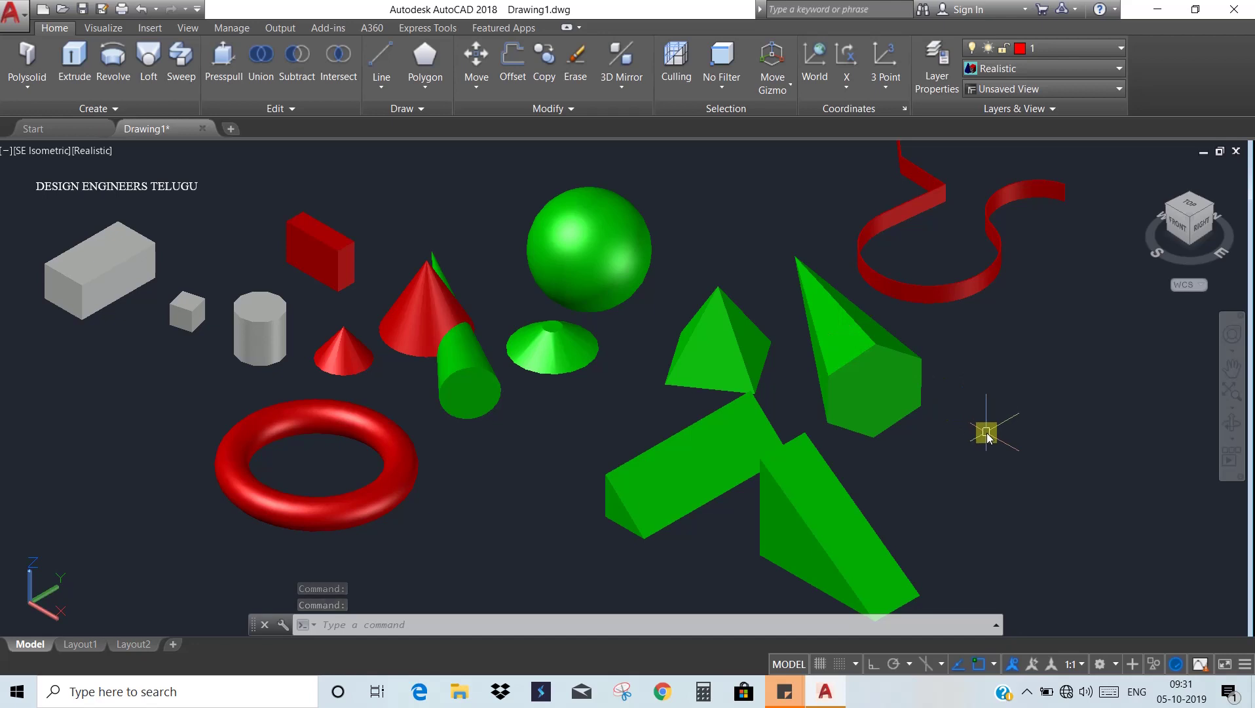
pyautogui.scroll(-2, 986, 433)
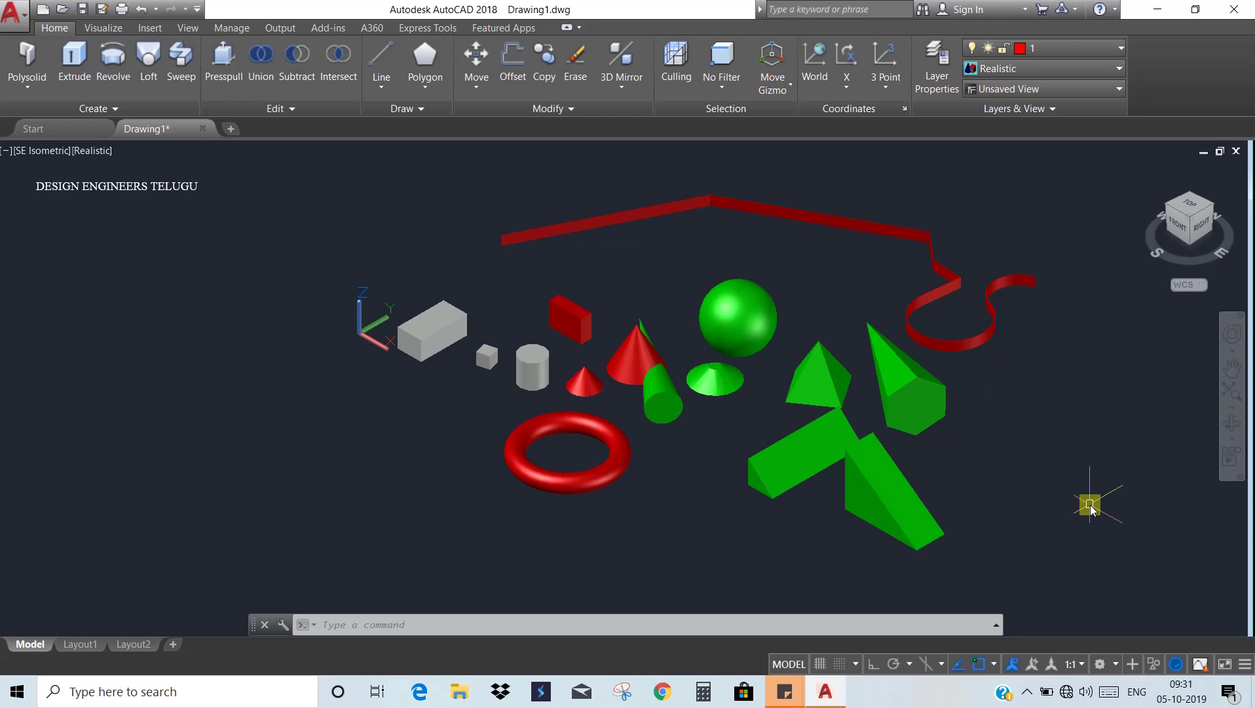
# Step: Orbit with 3DORBIT to a low, near-front view of the solids and walls
pyautogui.write('3Dor')
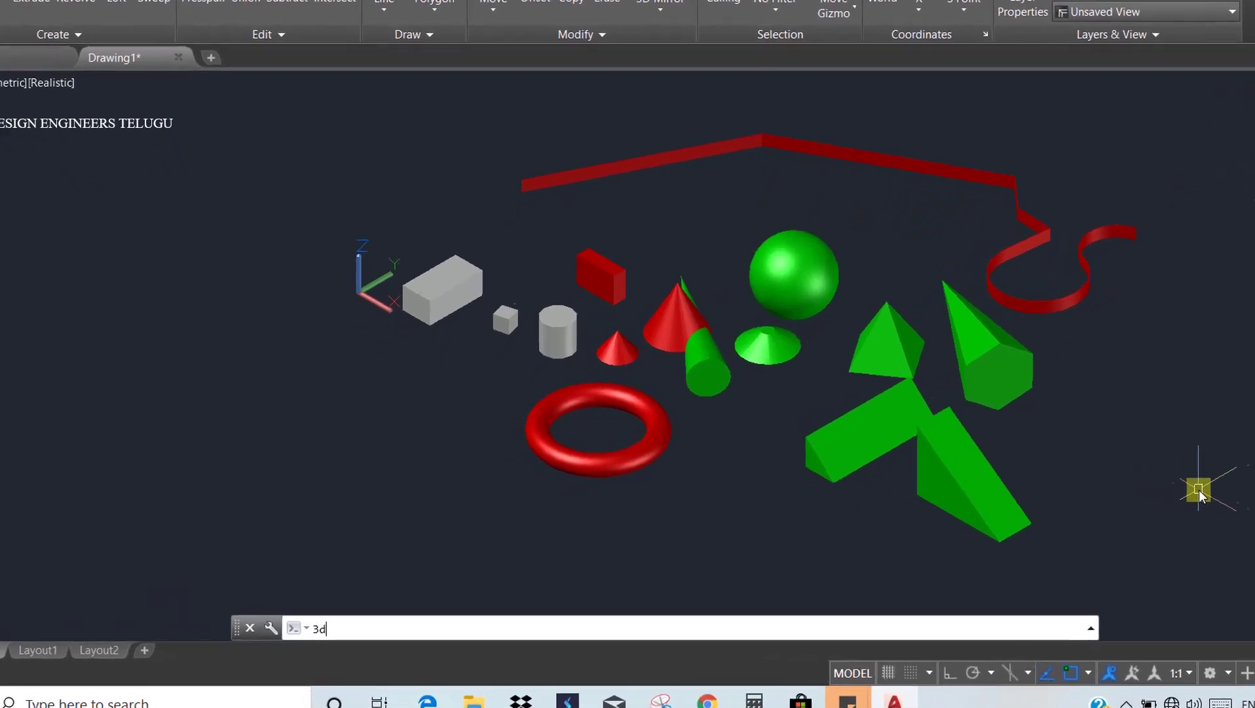
pyautogui.write('bi')
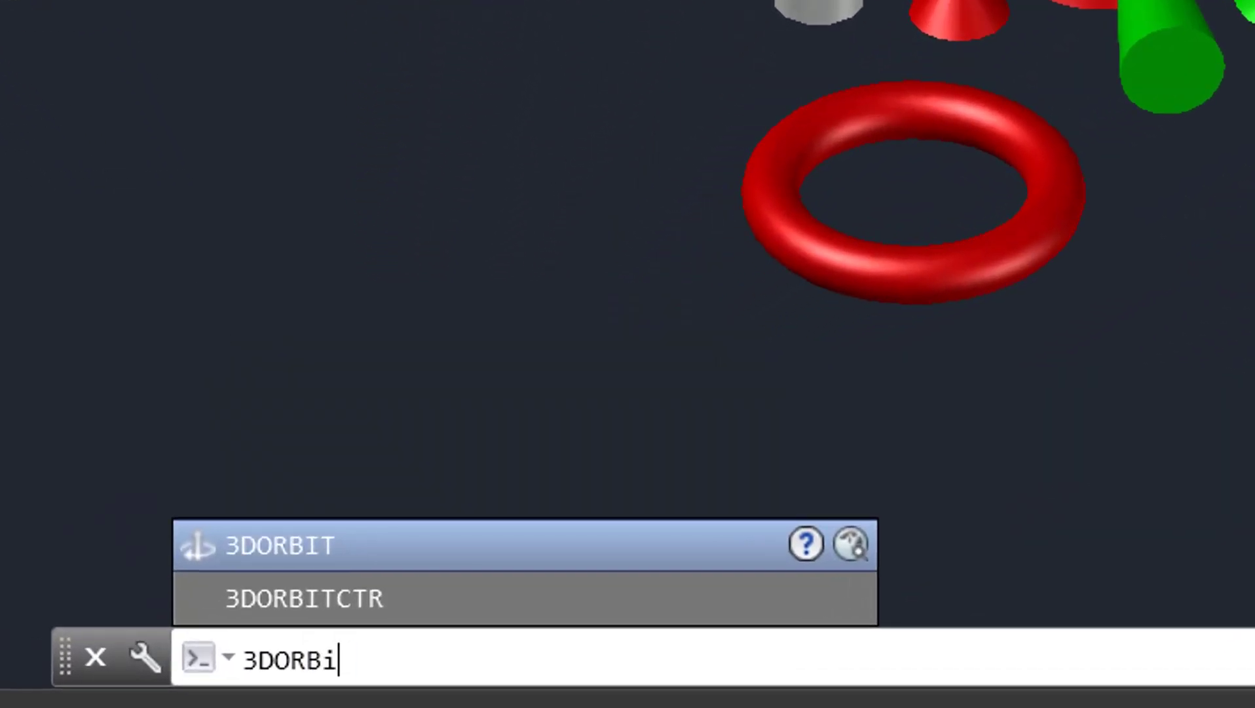
pyautogui.press('Return')
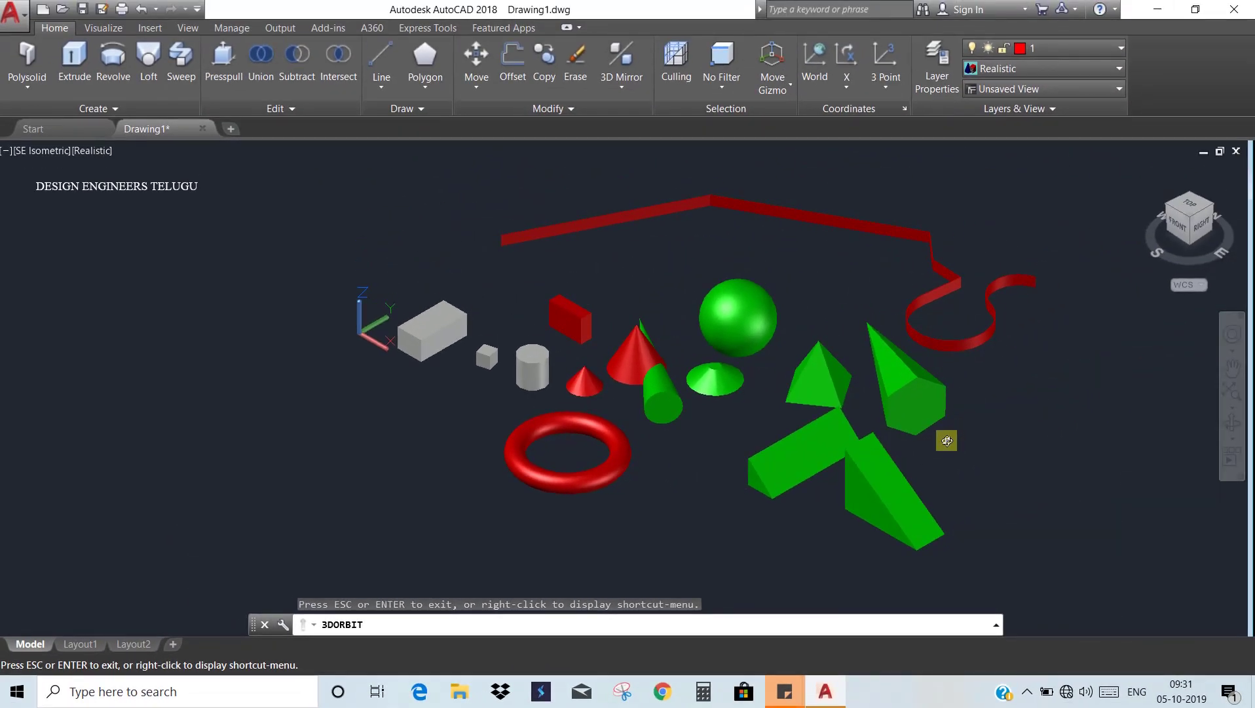
pyautogui.moveTo(945, 439); pyautogui.dragTo(975, 420)
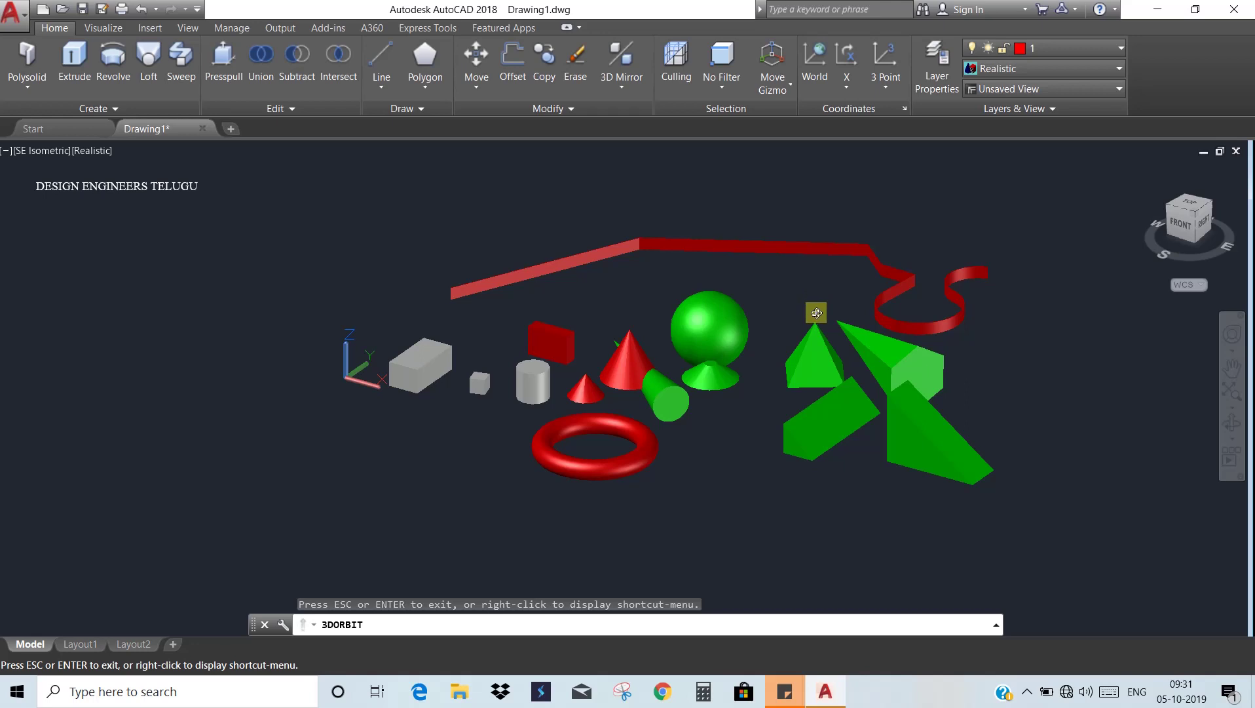
pyautogui.moveTo(817, 313); pyautogui.dragTo(586, 523)
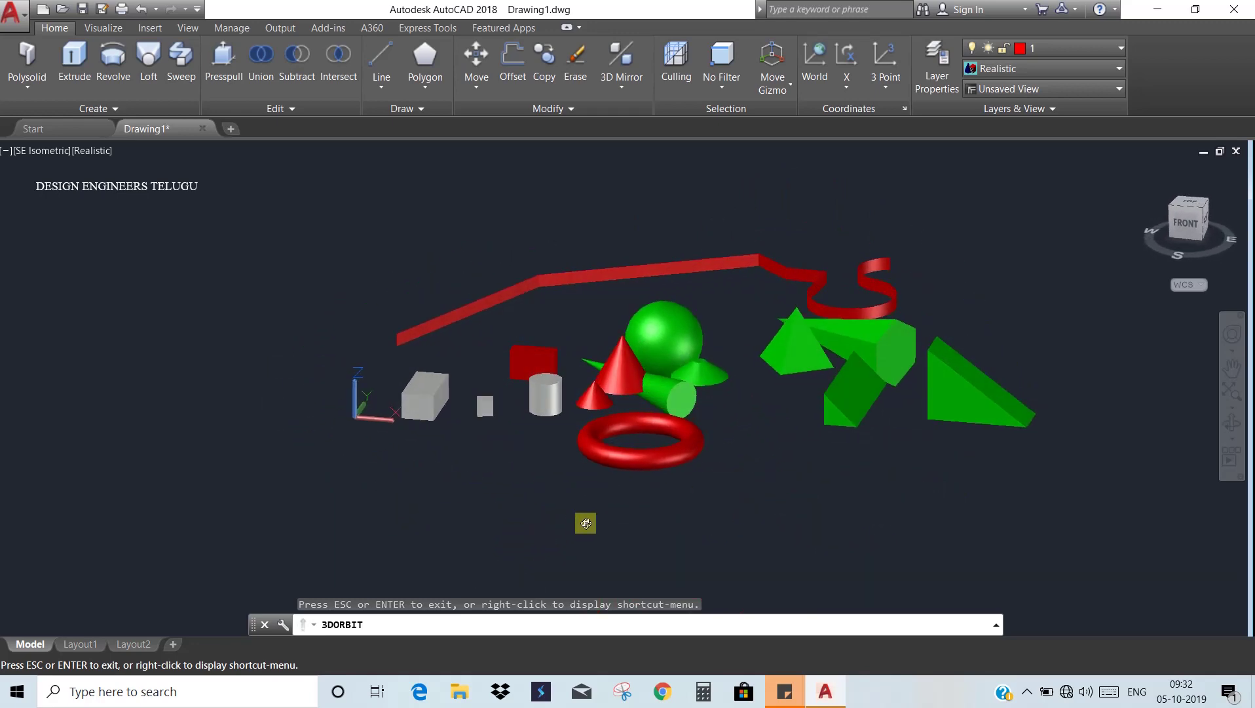
pyautogui.press('Escape')
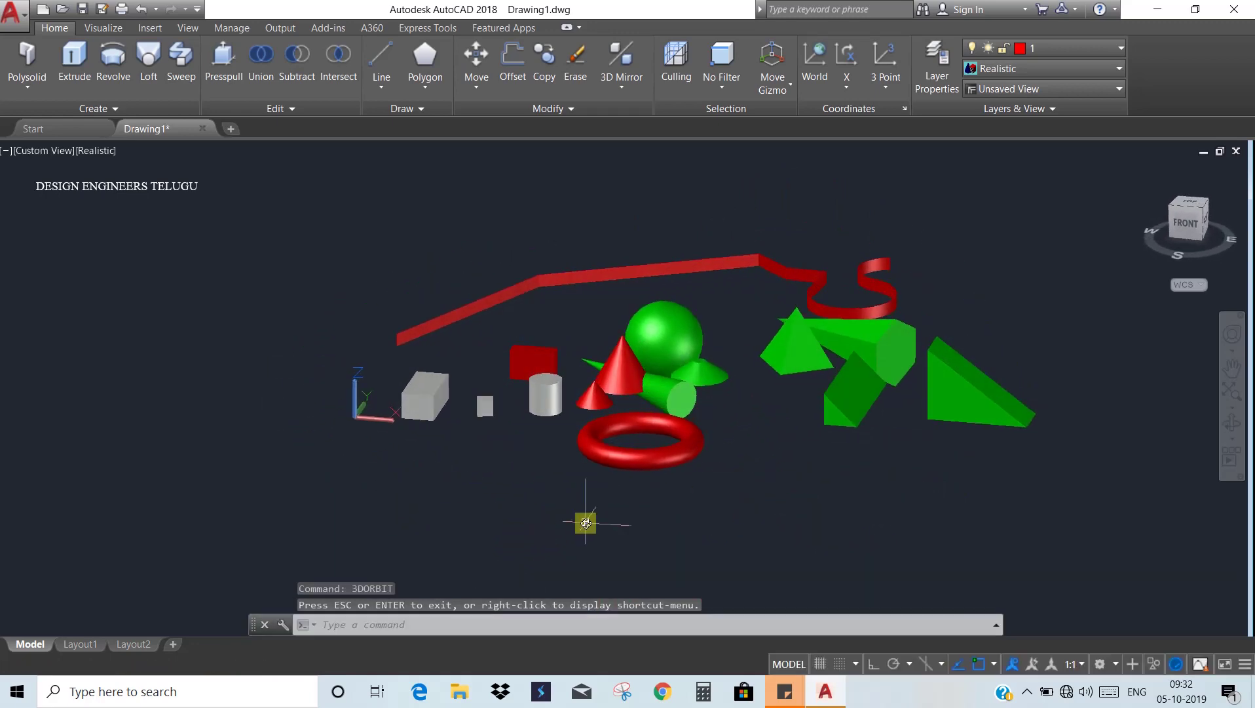
# Step: Switch via the ViewCube to SW Isometric, then to SE Isometric
pyautogui.click(1173, 213)
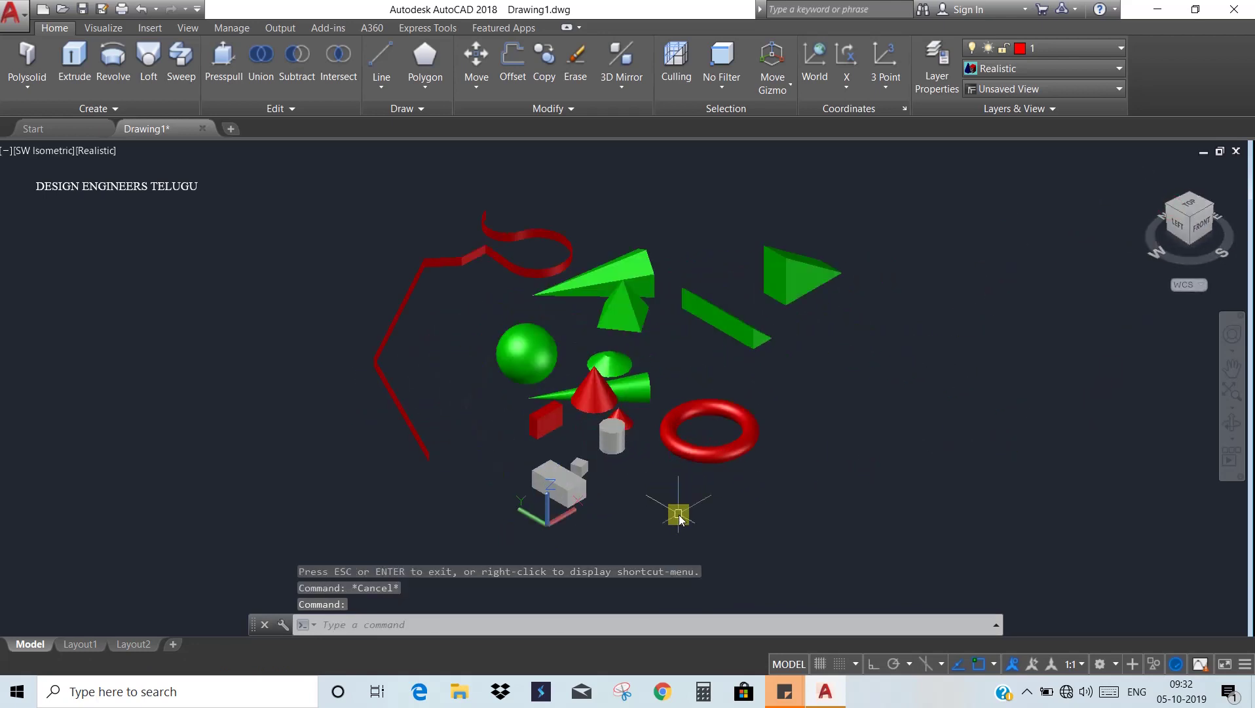
pyautogui.click(1211, 208)
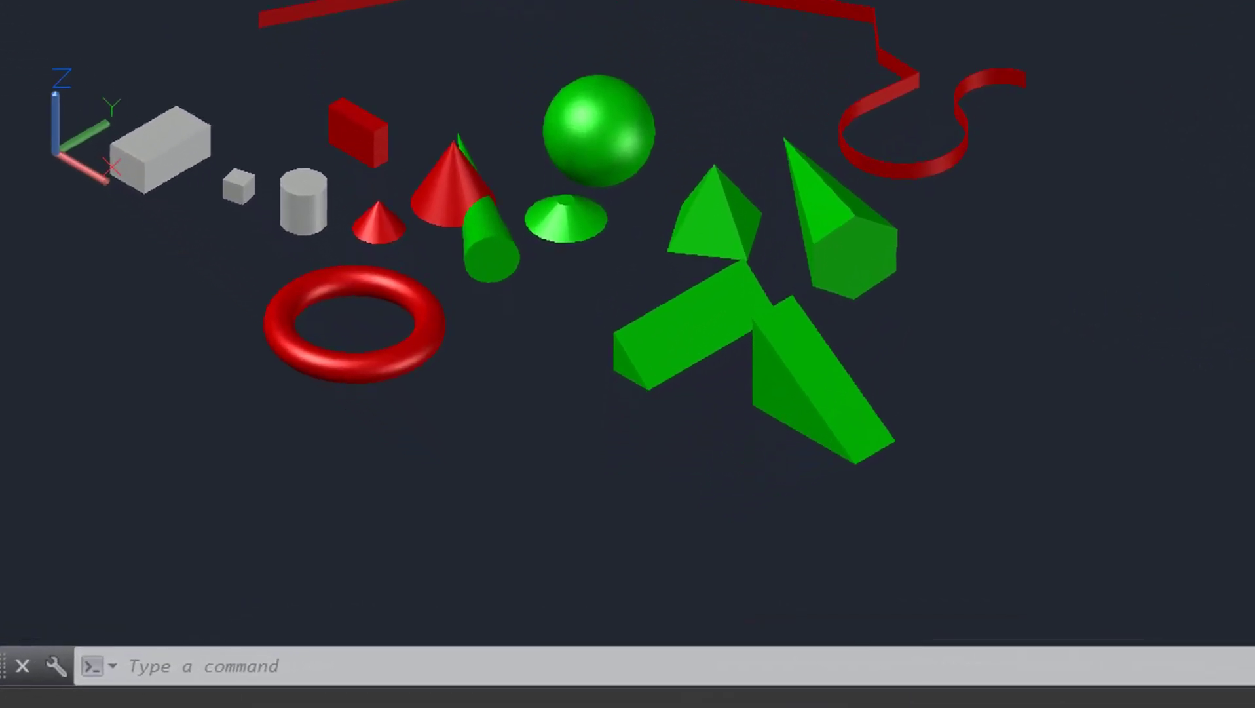
# Step: Spin the scene with 3DCORBIT continuous orbit, redirecting the spin several times
pyautogui.write('3dco')
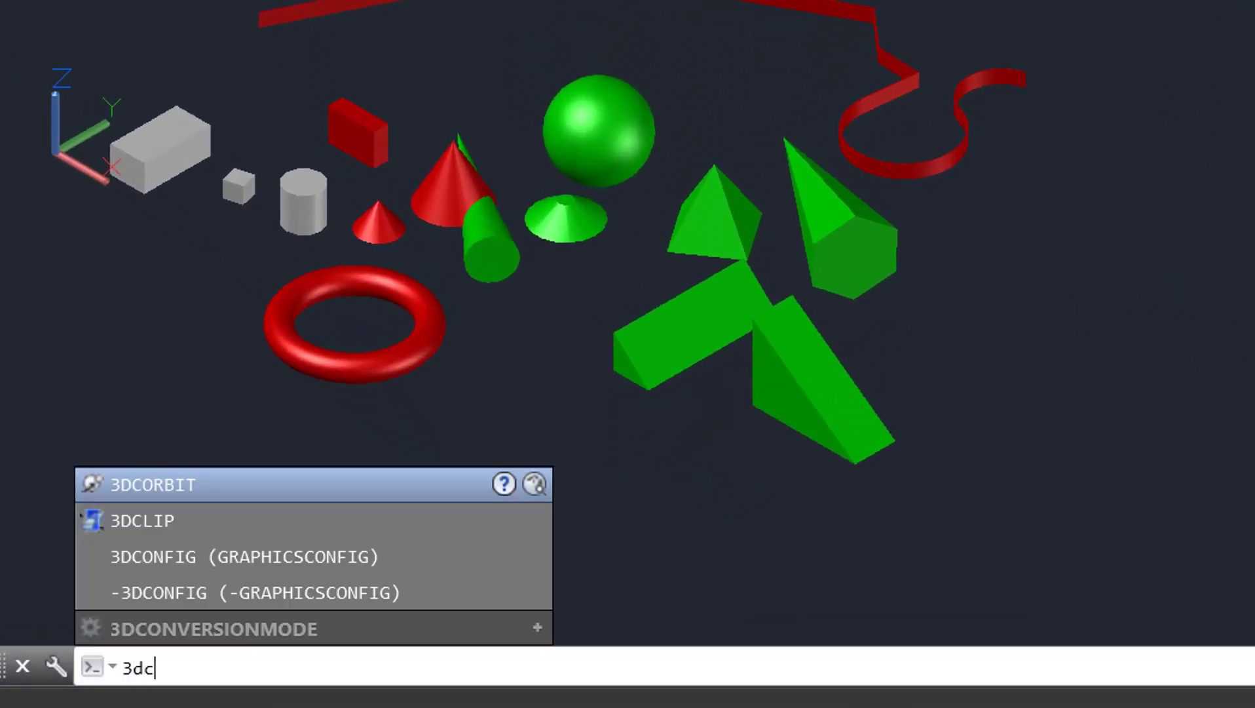
pyautogui.press('Return')
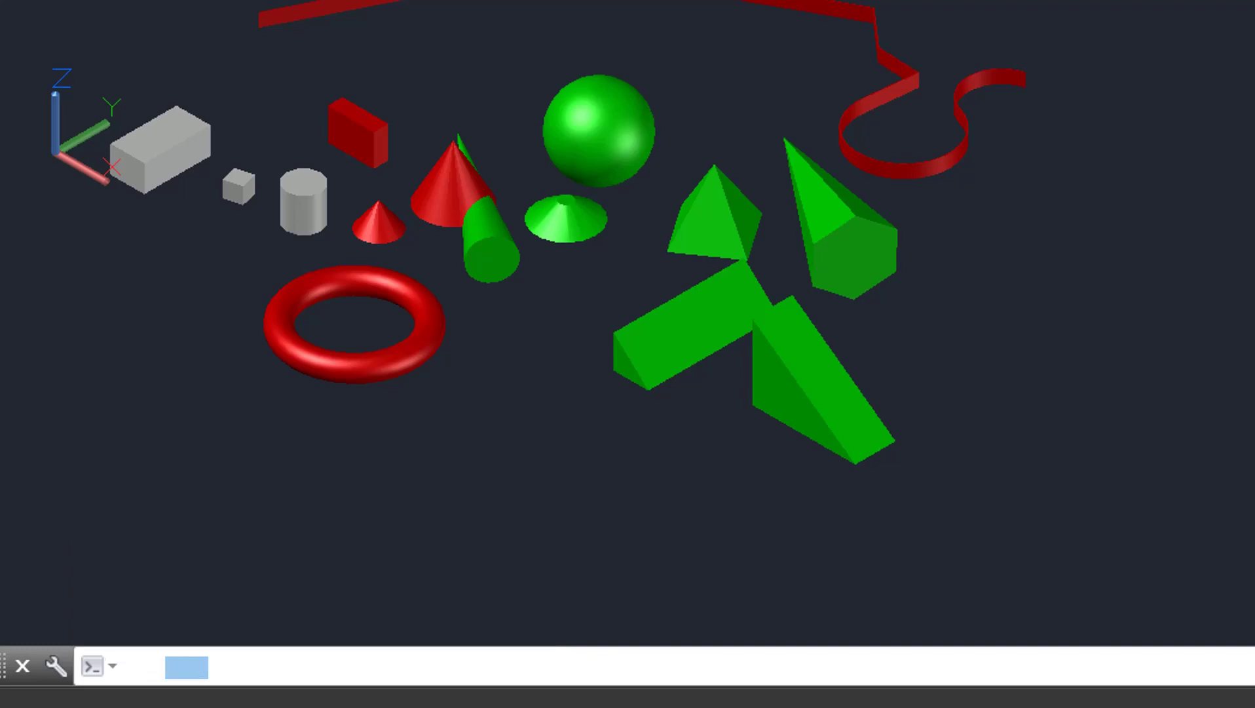
pyautogui.moveTo(1020, 307); pyautogui.dragTo(850, 312)
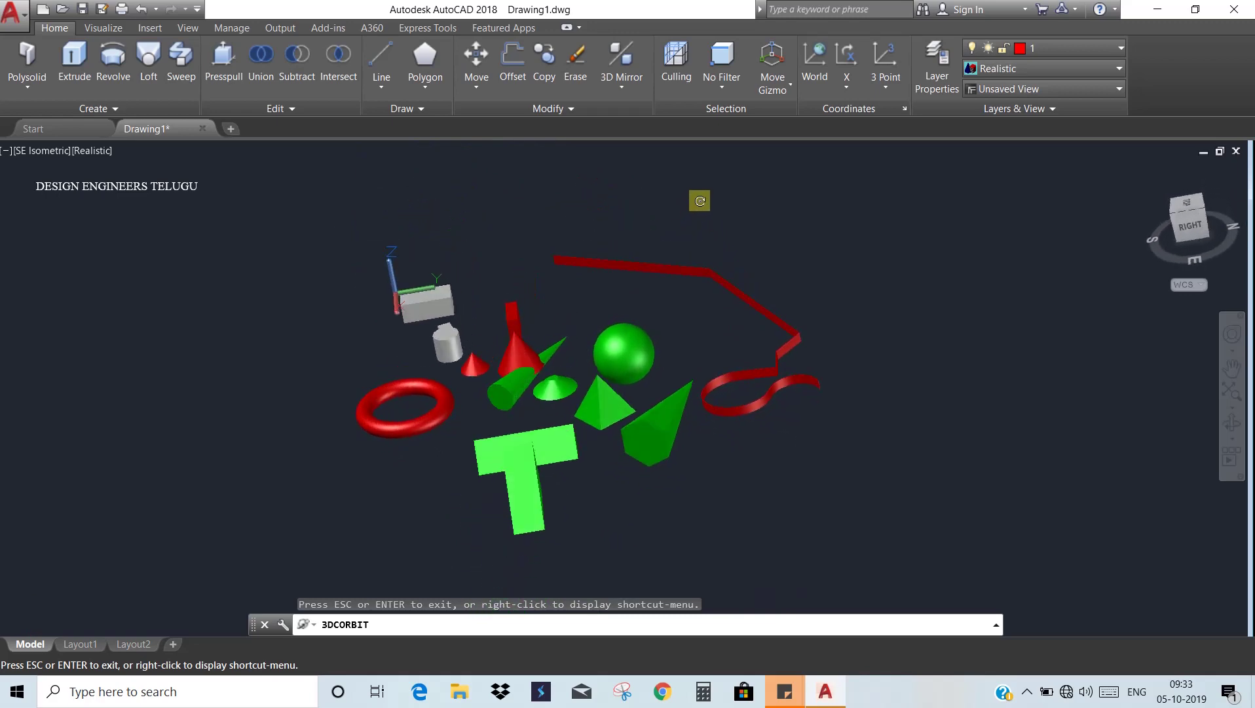
pyautogui.moveTo(698, 199); pyautogui.dragTo(783, 236)
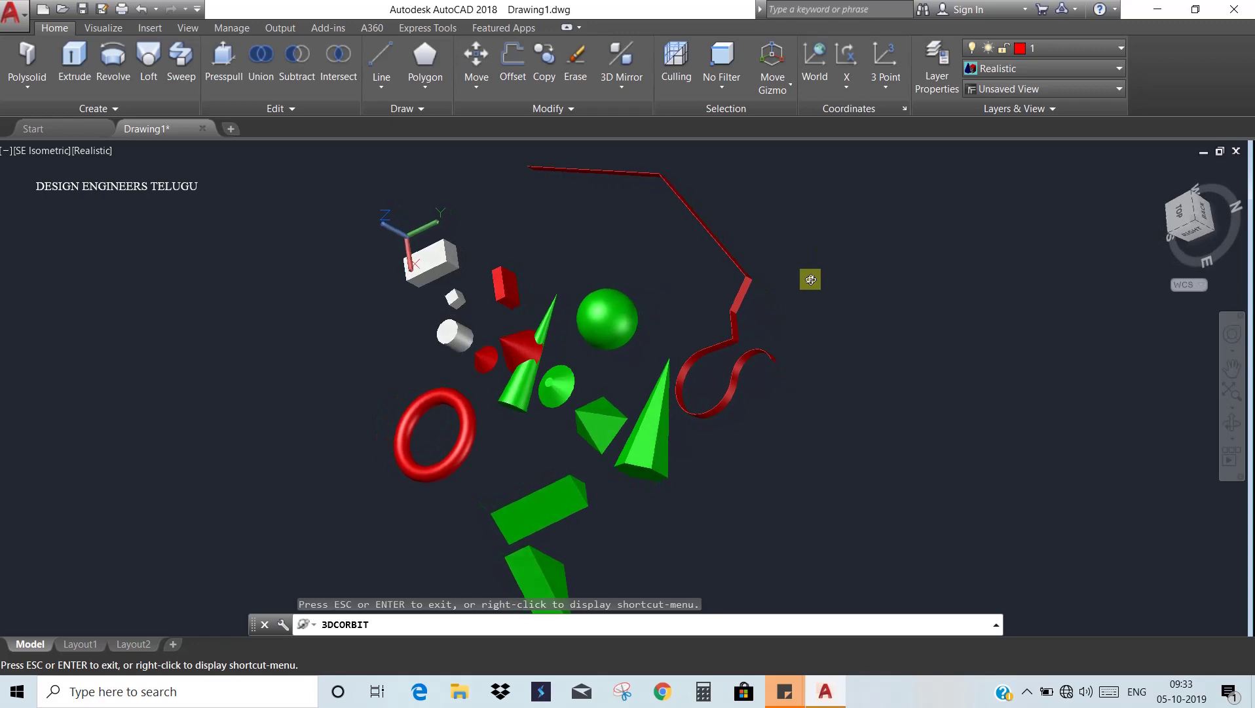
pyautogui.moveTo(745, 392); pyautogui.dragTo(800, 230)
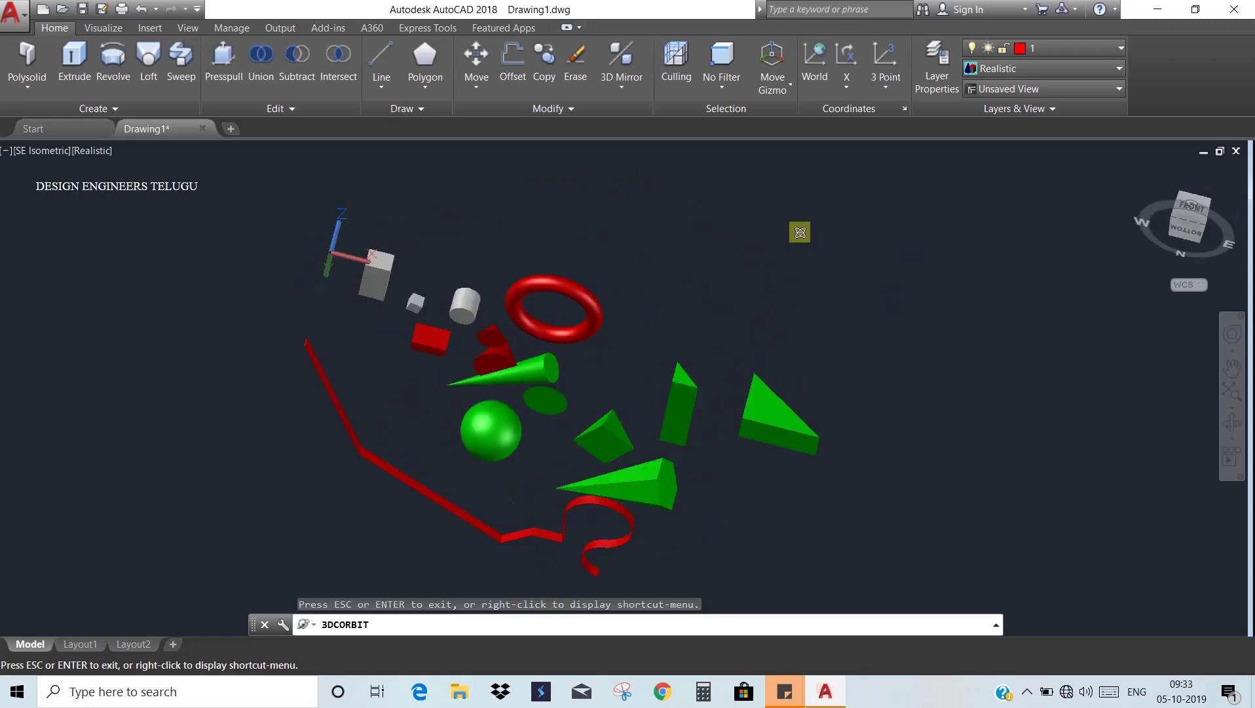
pyautogui.moveTo(684, 308); pyautogui.dragTo(562, 345)
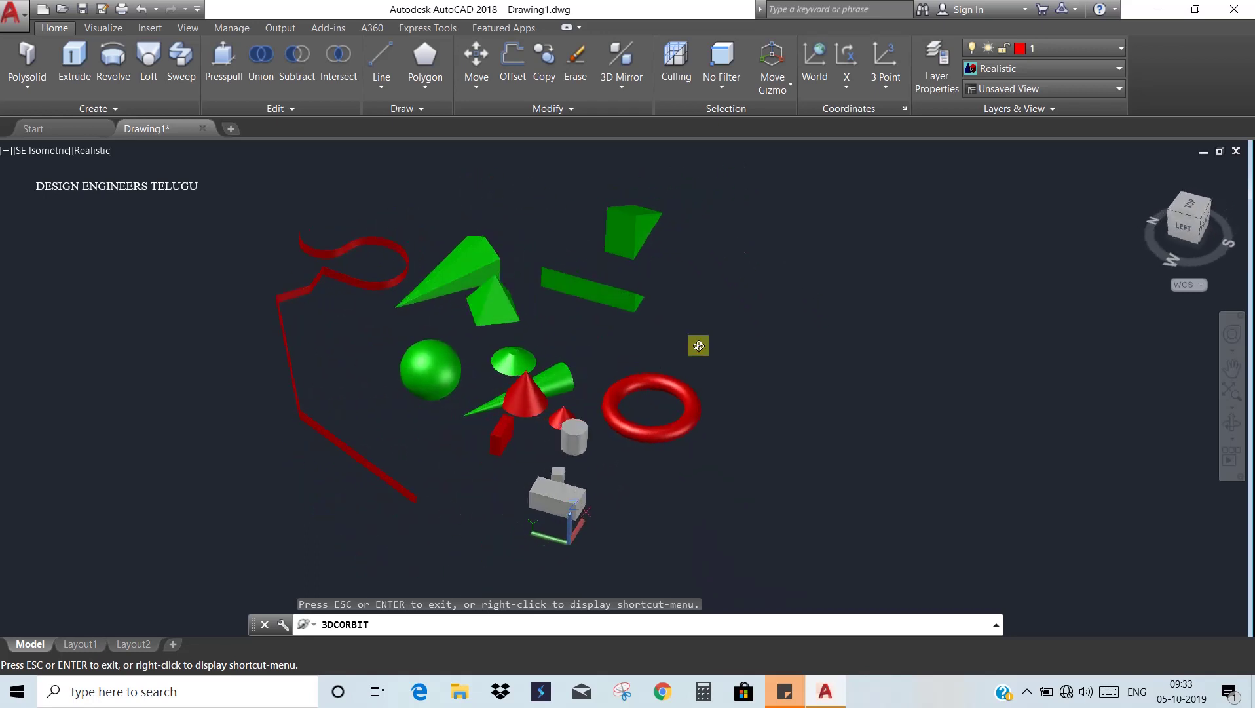
# Step: Stop the continuous orbit and switch to the SW Isometric view
pyautogui.press('Escape')
pyautogui.press('Escape')
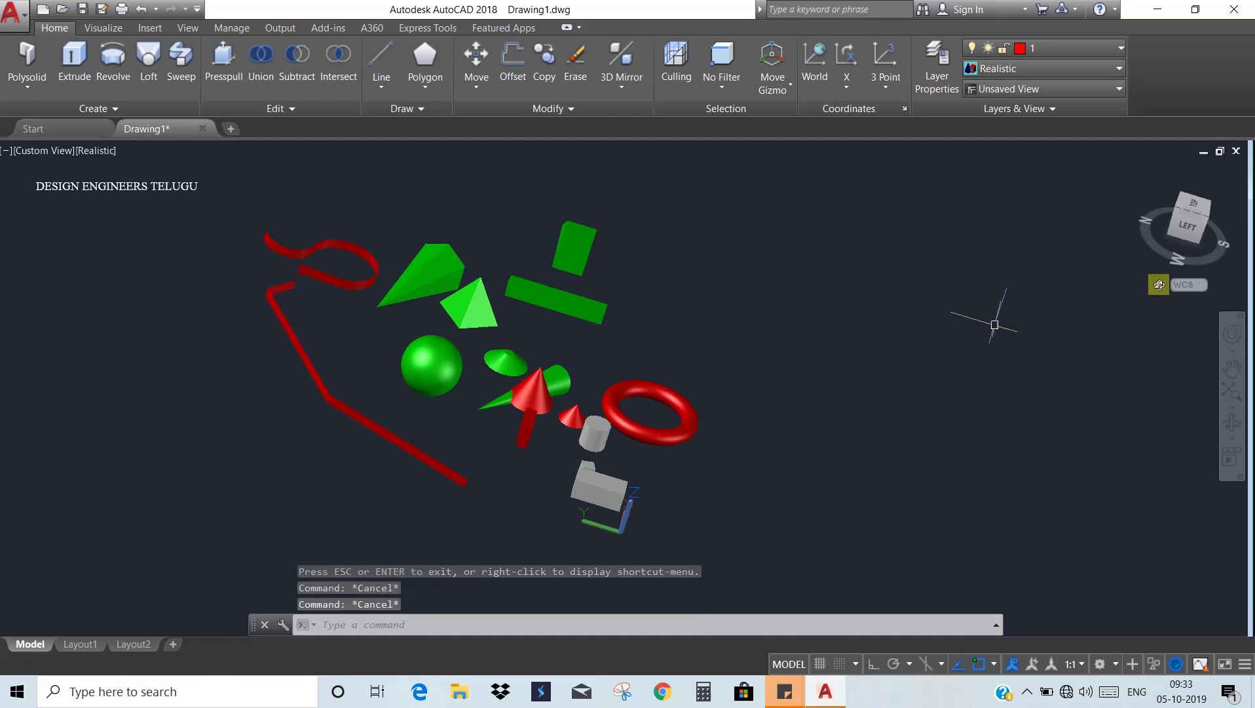
pyautogui.click(1205, 217)
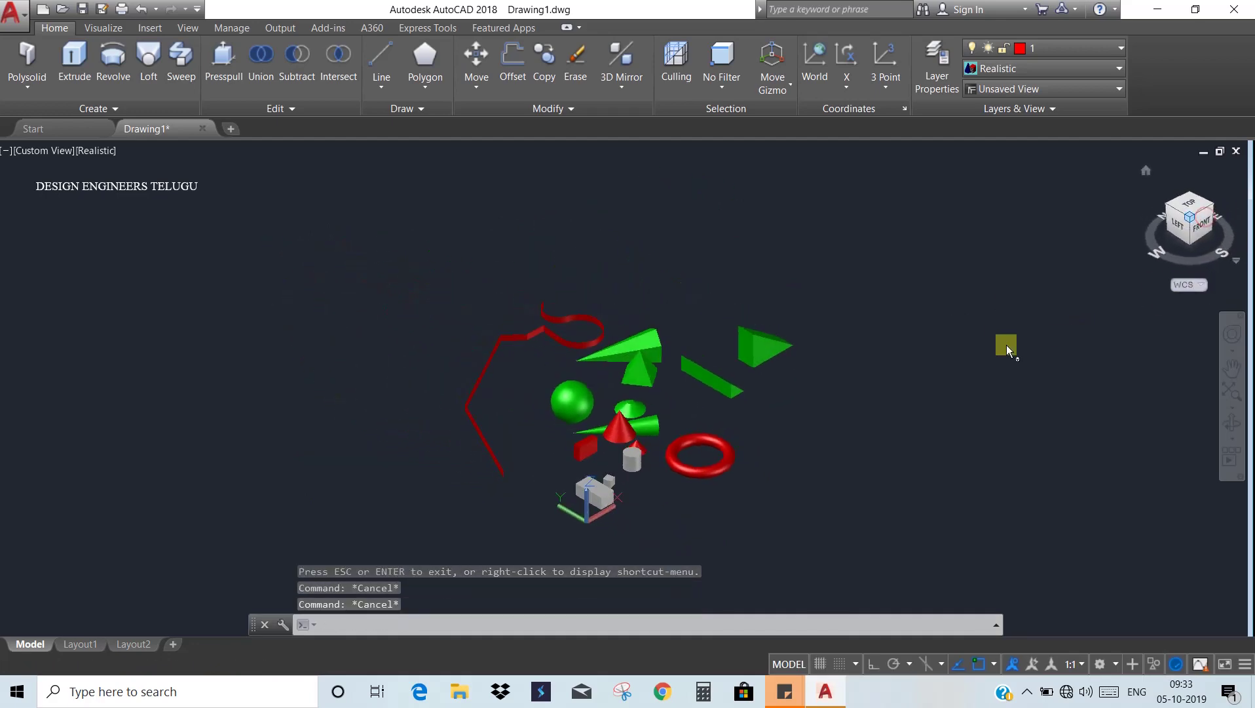